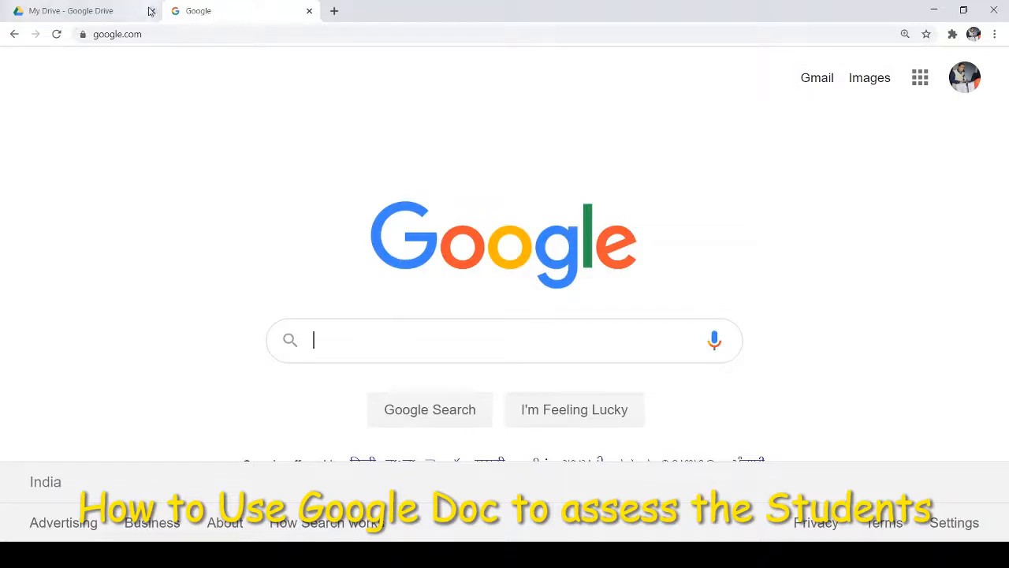
# Go to Google Drive at drive.google.com.
pyautogui.click(175, 32)
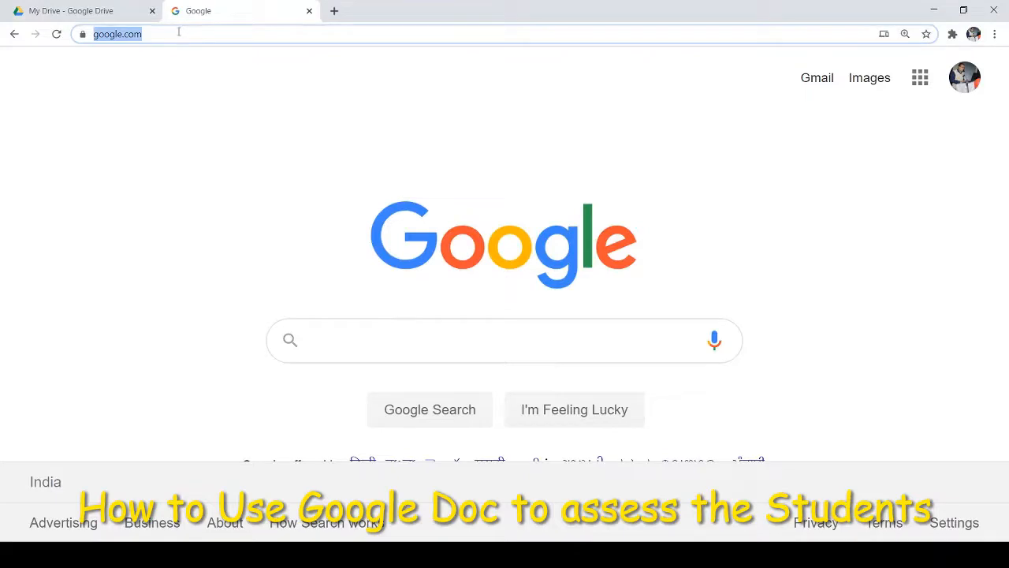
pyautogui.write('drive')
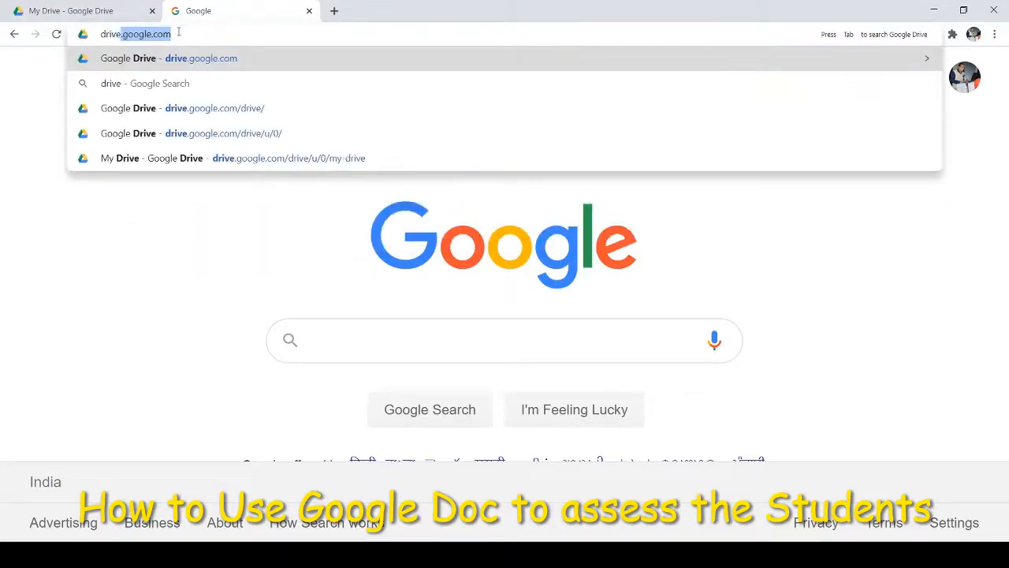
pyautogui.press('Return')
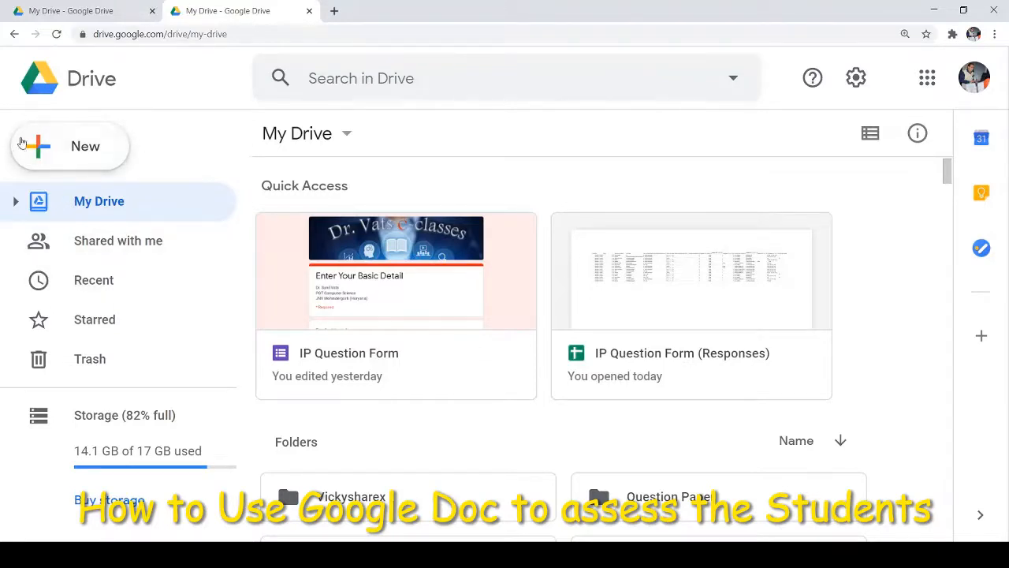
# Create a blank Google Docs document from the template gallery.
pyautogui.click(86, 156)
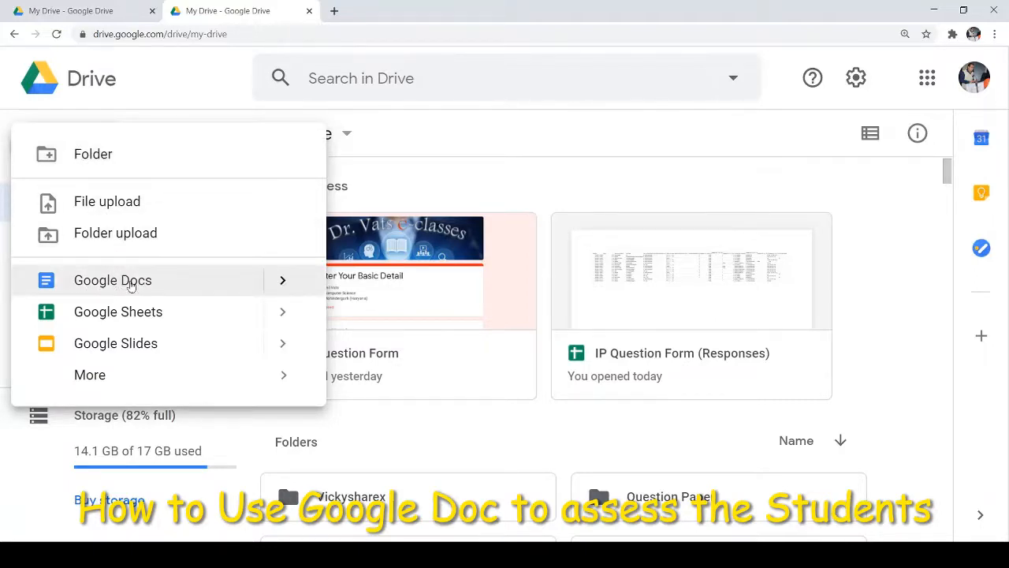
pyautogui.moveTo(282, 282)
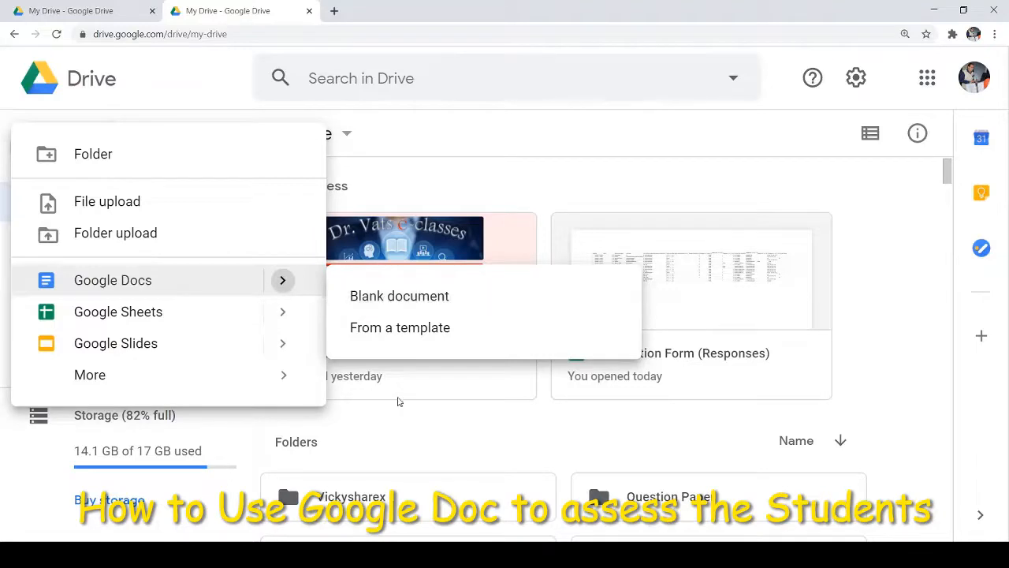
pyautogui.click(385, 333)
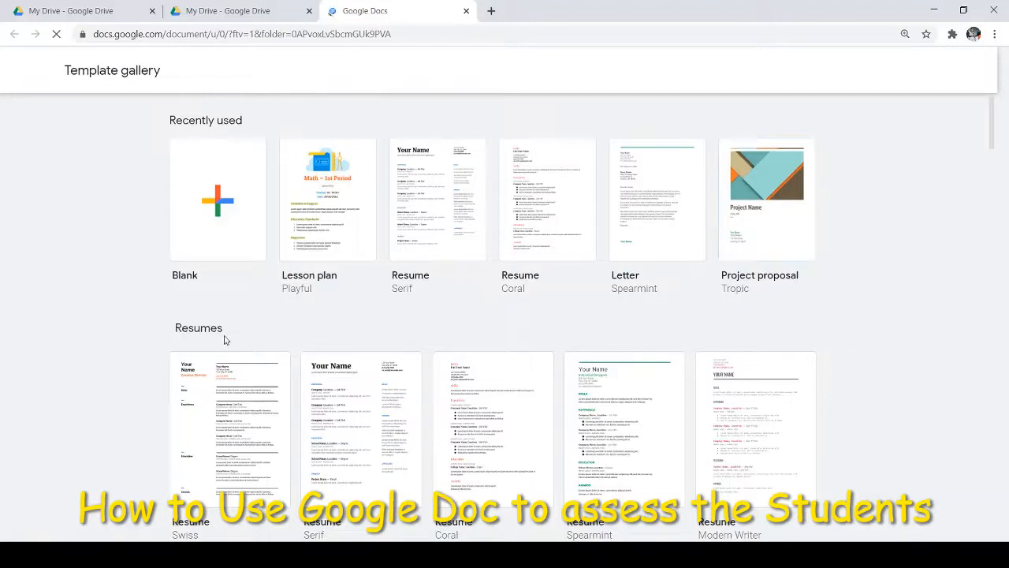
pyautogui.click(214, 198)
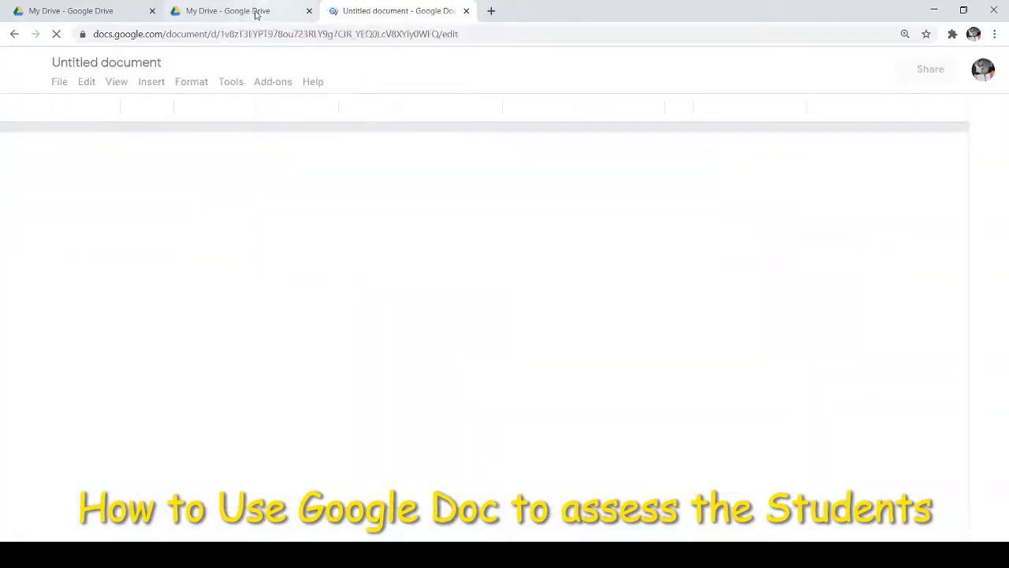
# Return to Google Drive, create a blank Google Docs document directly, and close the earlier untitled document.
pyautogui.click(256, 11)
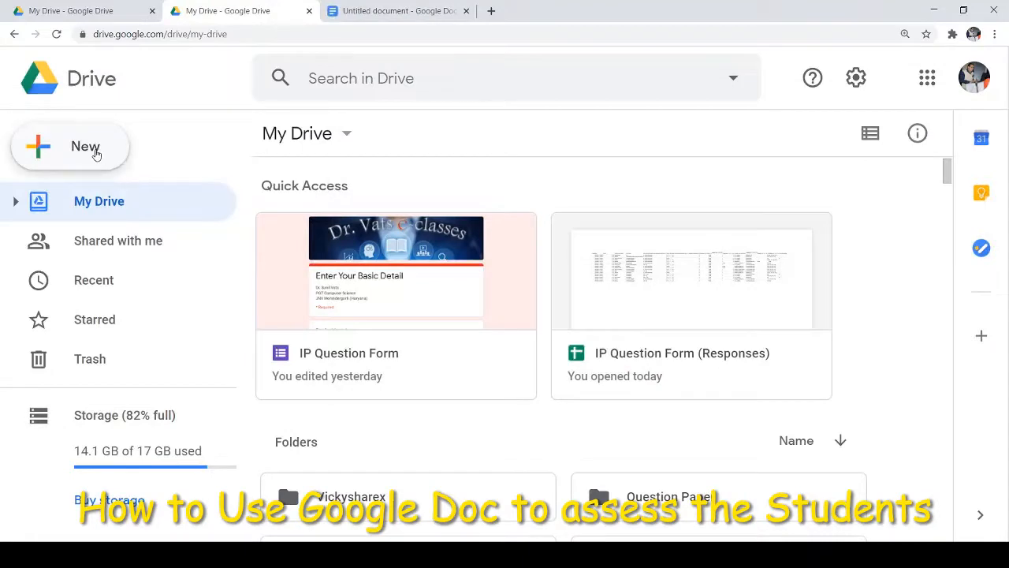
pyautogui.click(95, 153)
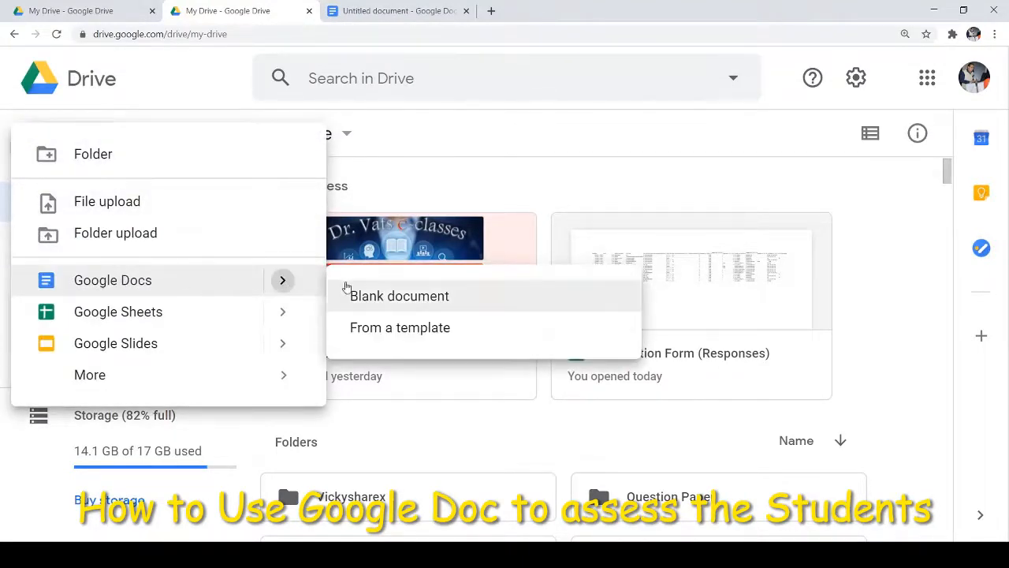
pyautogui.click(356, 293)
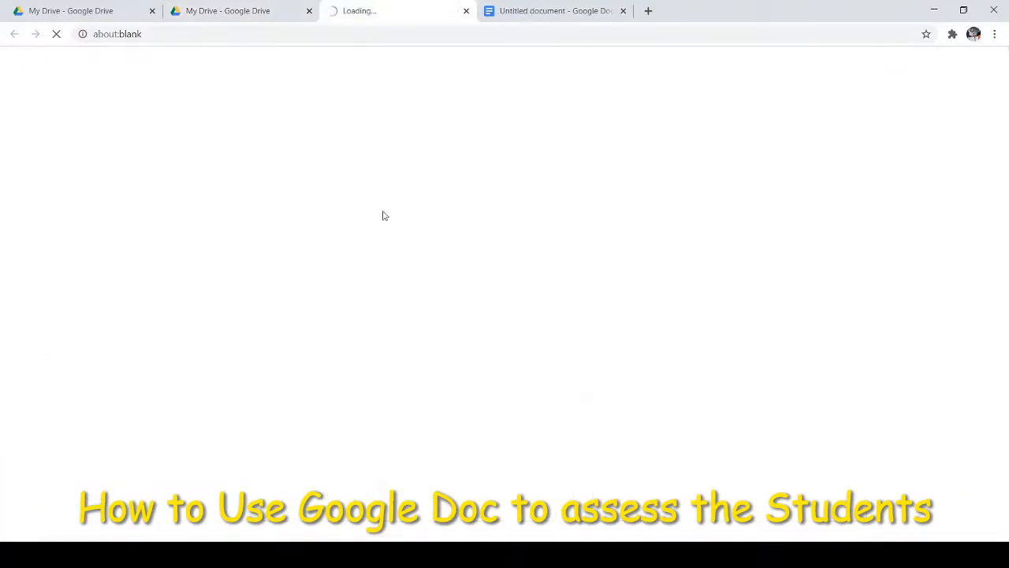
pyautogui.click(623, 11)
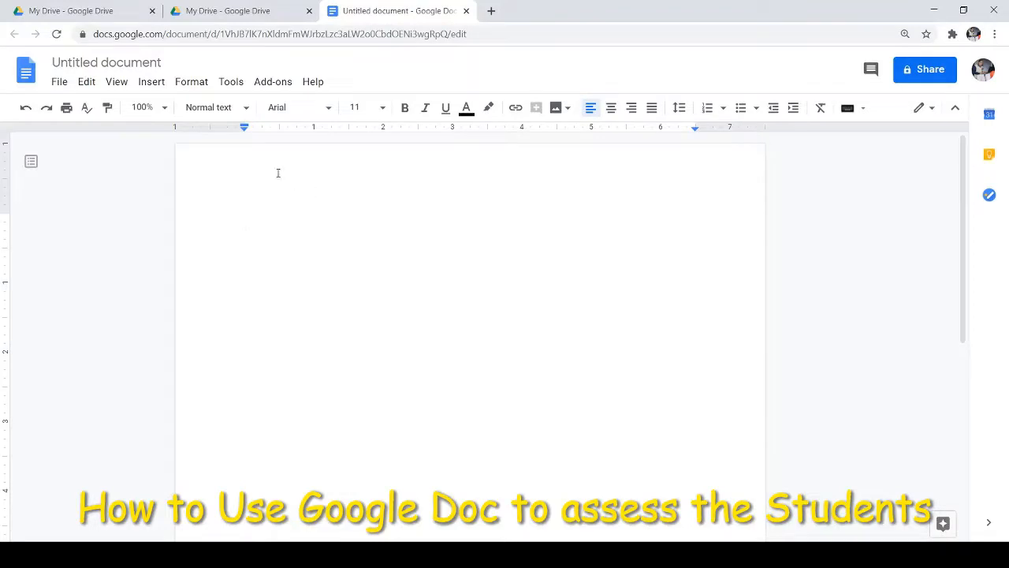
pyautogui.click(271, 84)
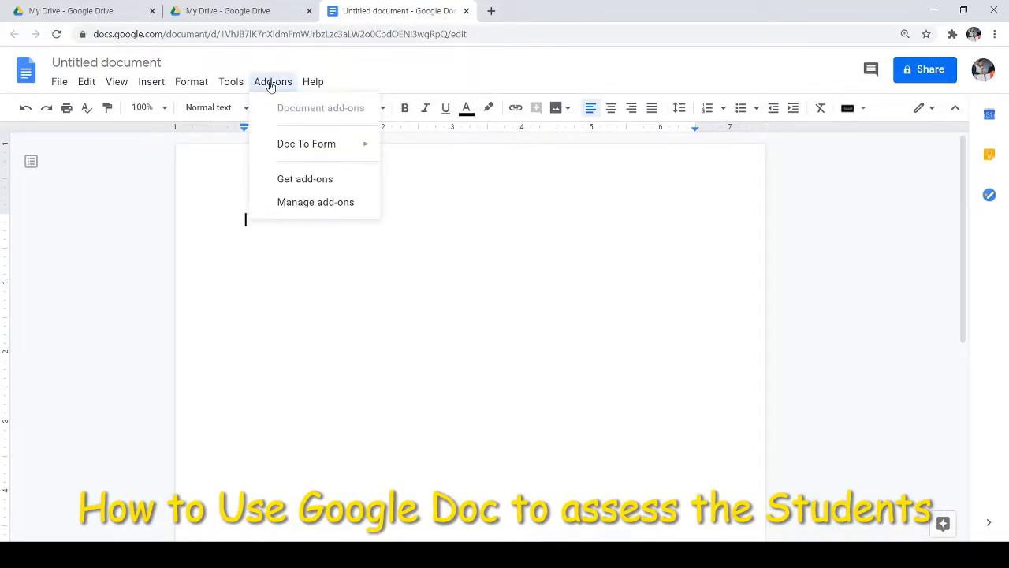
pyautogui.click(455, 260)
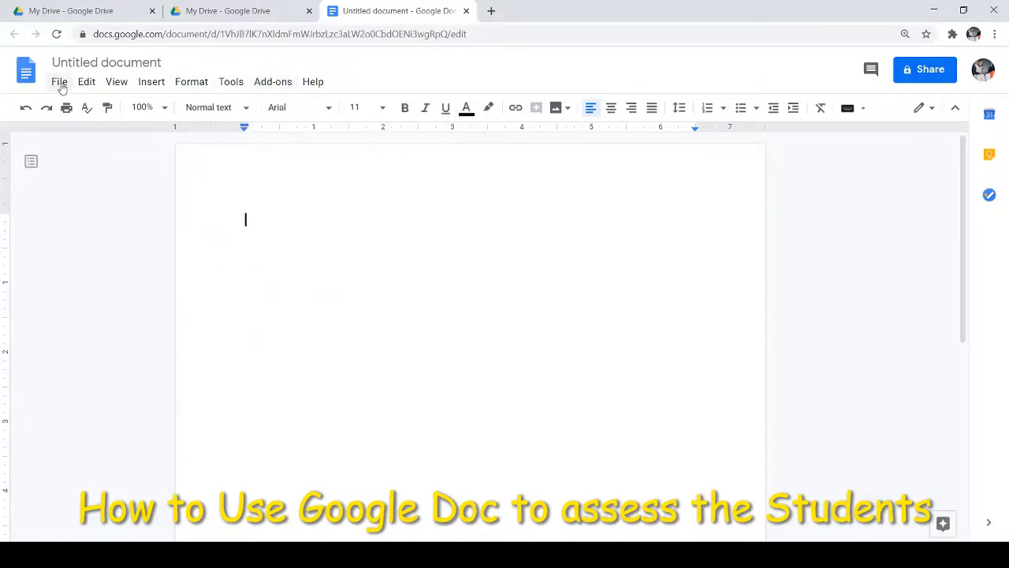
# Open the existing IP Question document from My Drive.
pyautogui.click(60, 84)
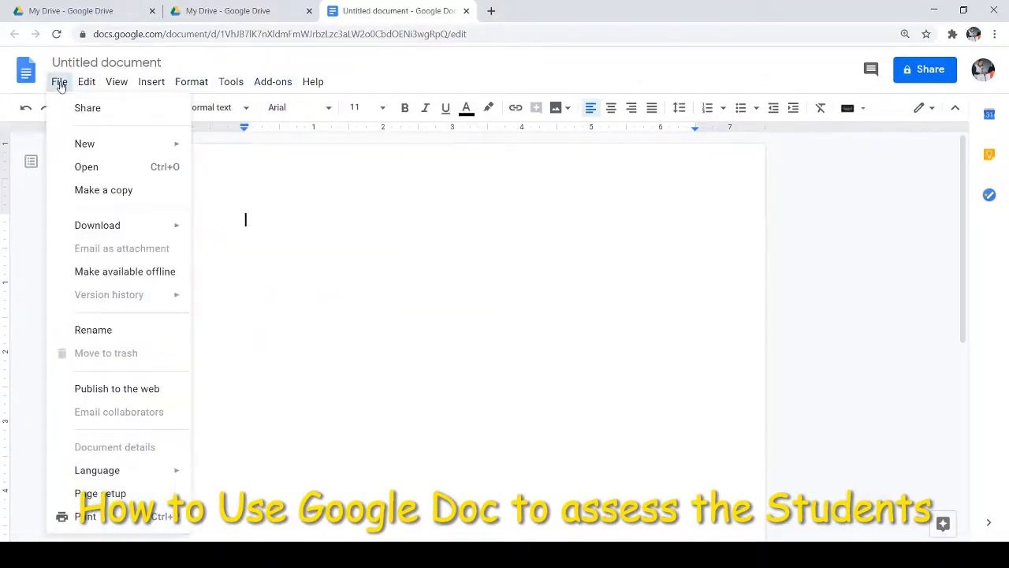
pyautogui.click(89, 168)
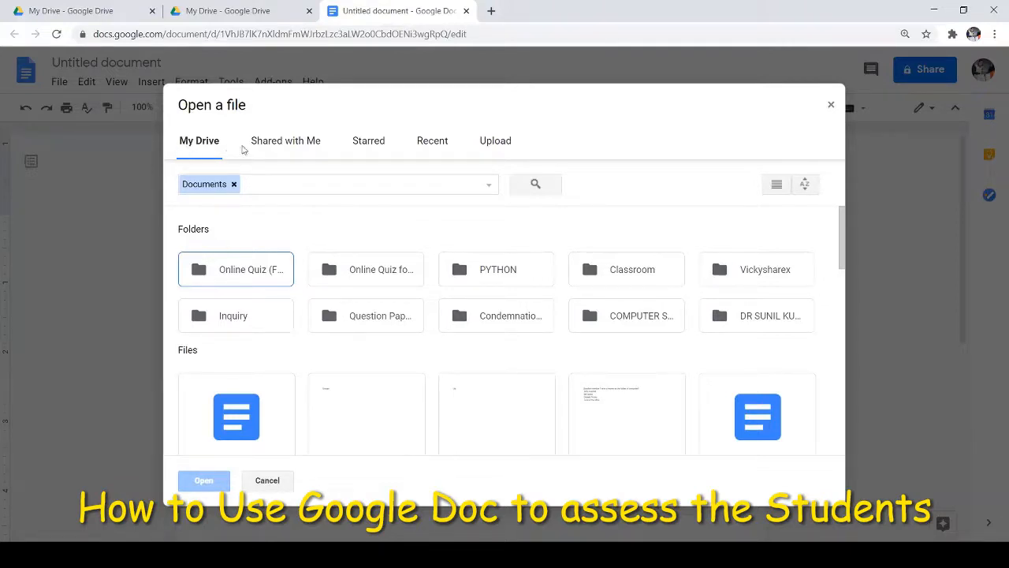
pyautogui.click(280, 147)
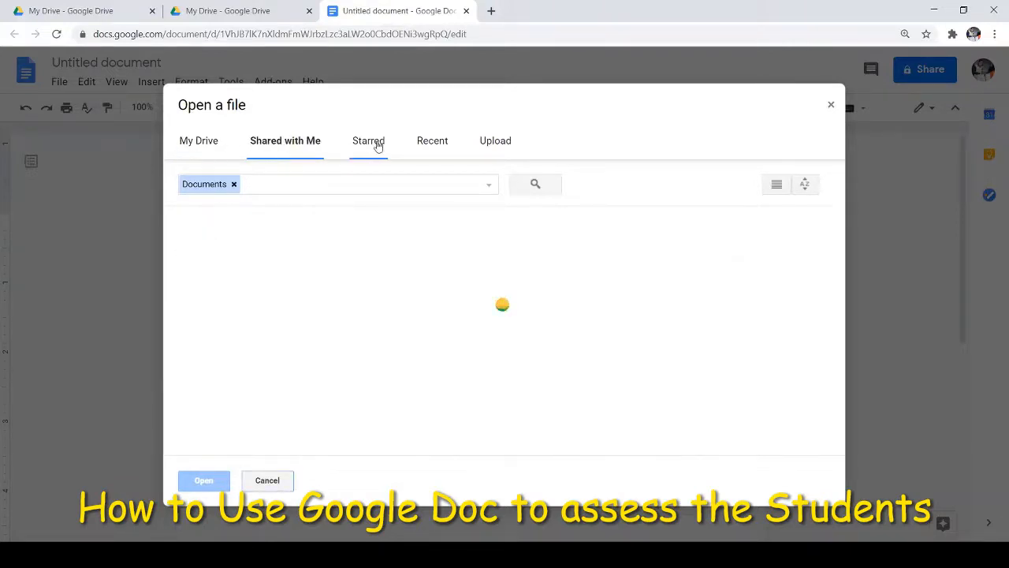
pyautogui.click(432, 142)
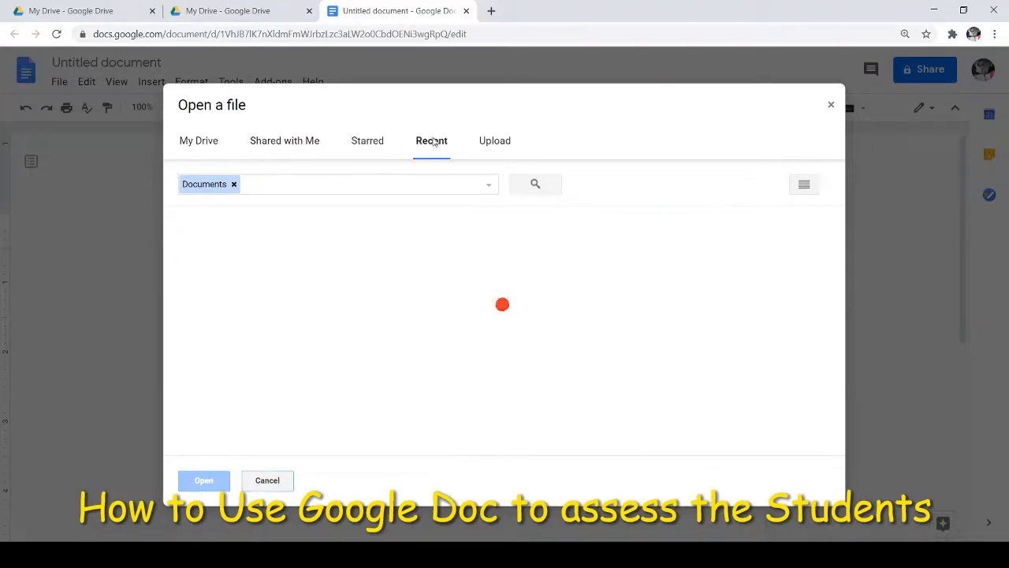
pyautogui.click(494, 144)
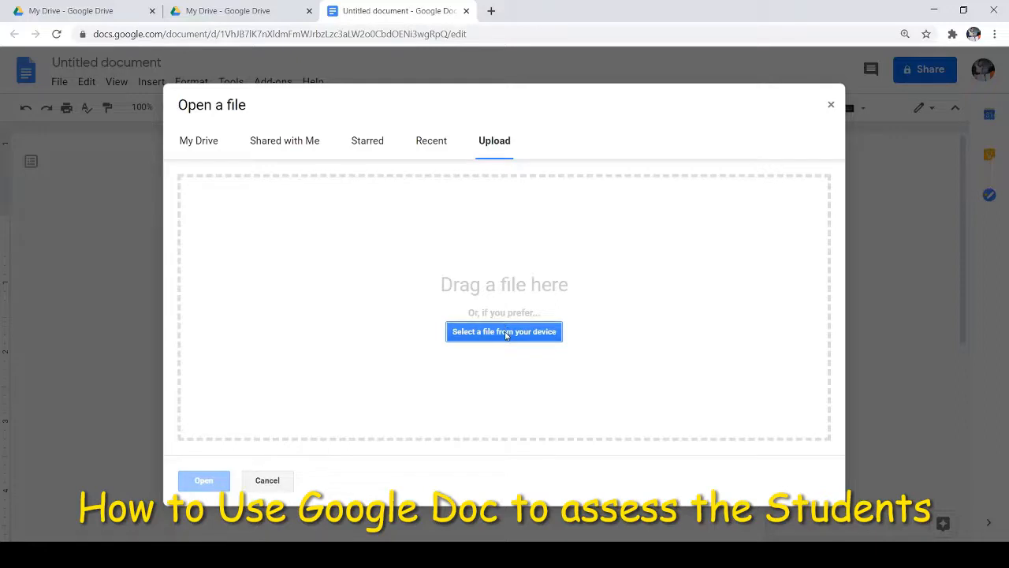
pyautogui.click(190, 142)
pyautogui.scroll(-5, 313, 244)
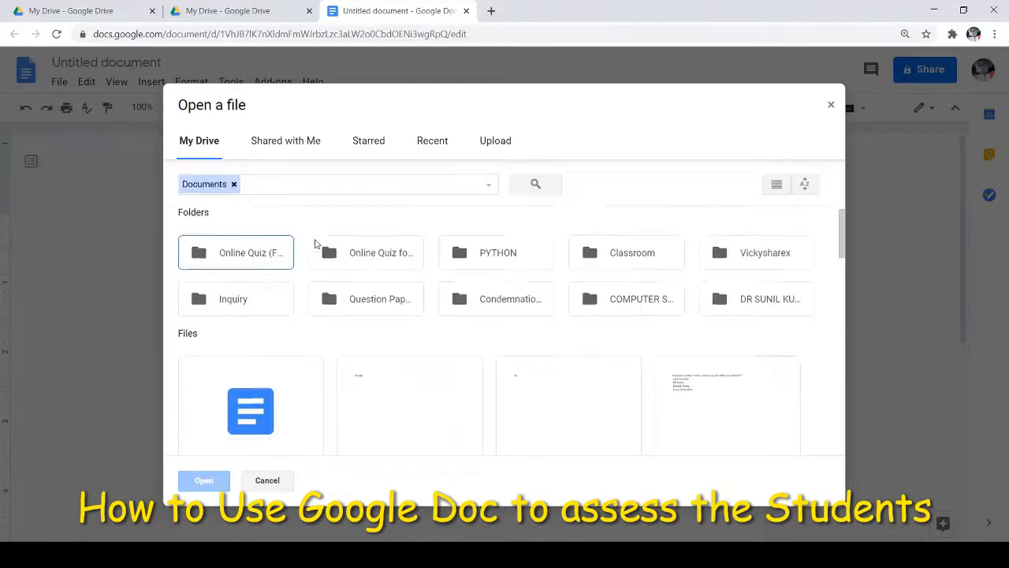
pyautogui.scroll(-2, 365, 277)
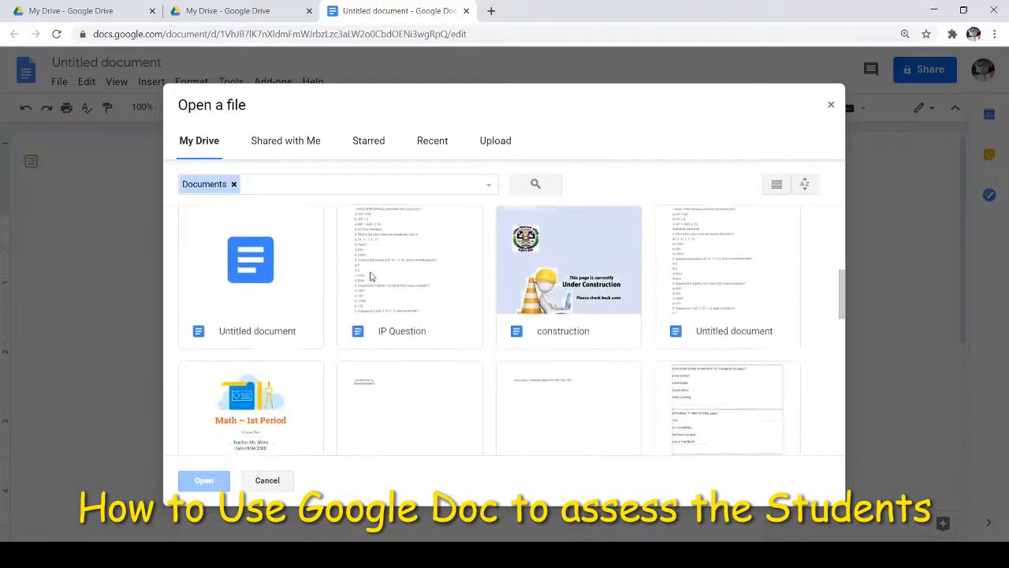
pyautogui.click(388, 266)
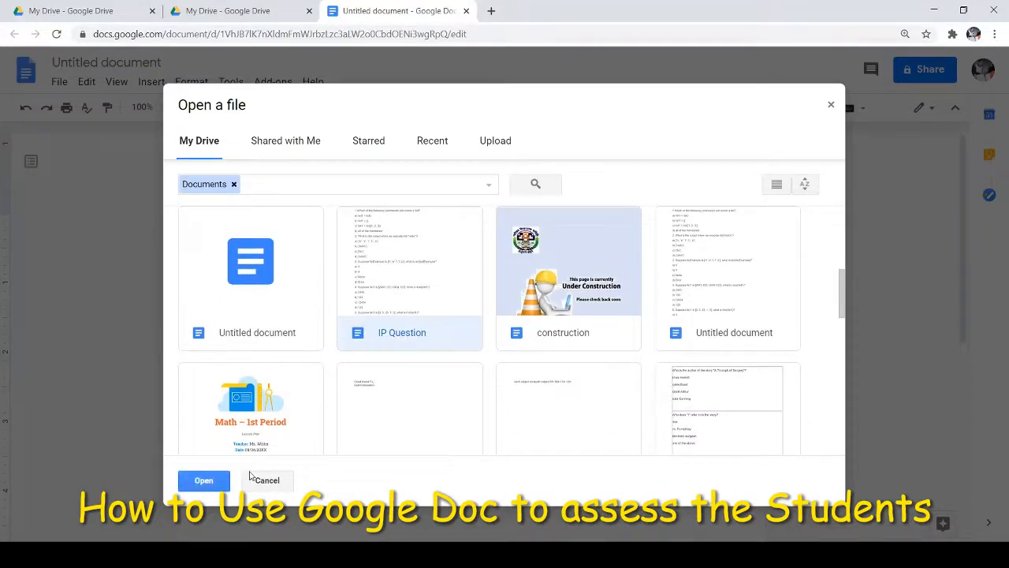
pyautogui.click(205, 484)
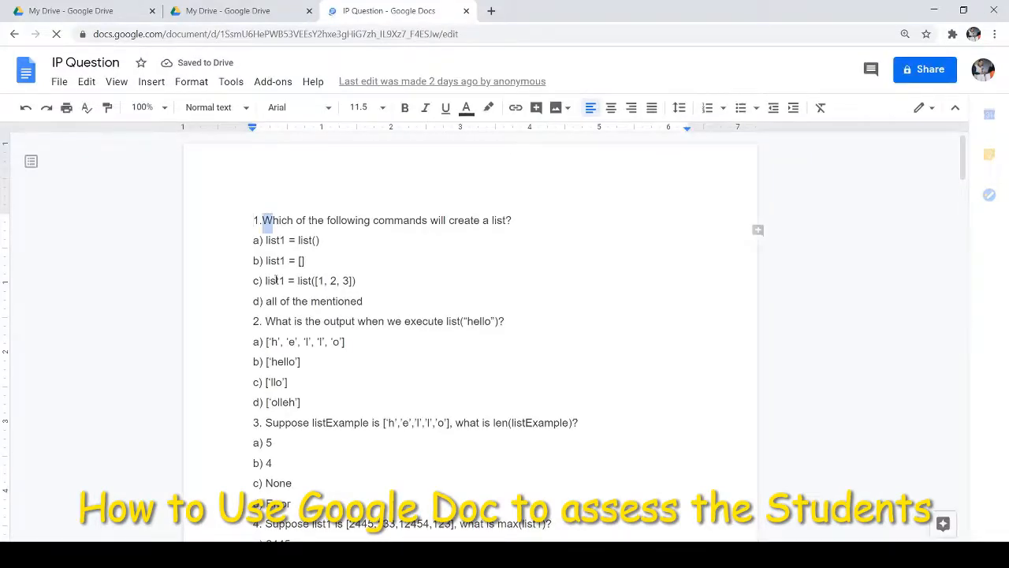
pyautogui.moveTo(264, 220); pyautogui.dragTo(304, 467)
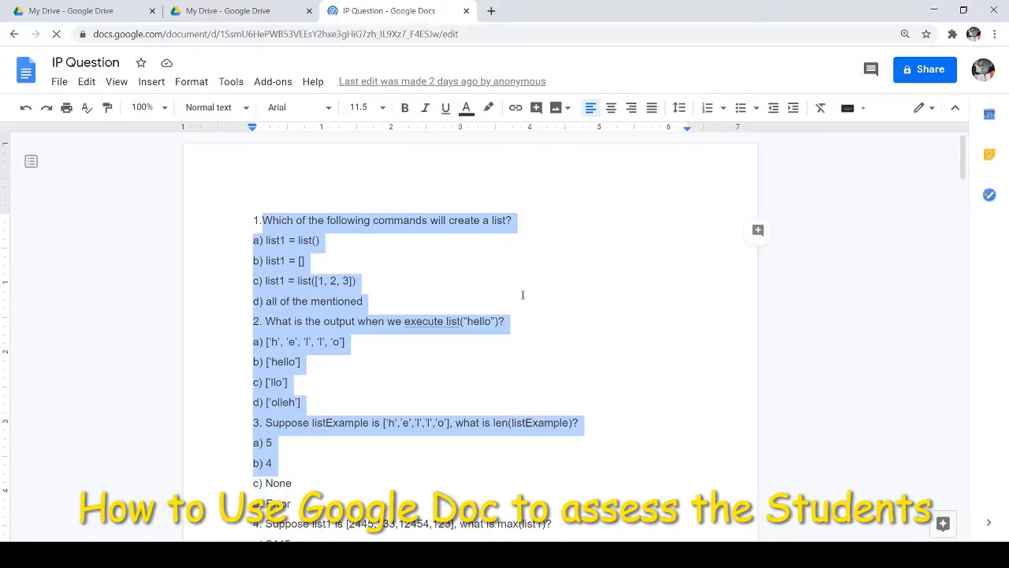
pyautogui.click(523, 295)
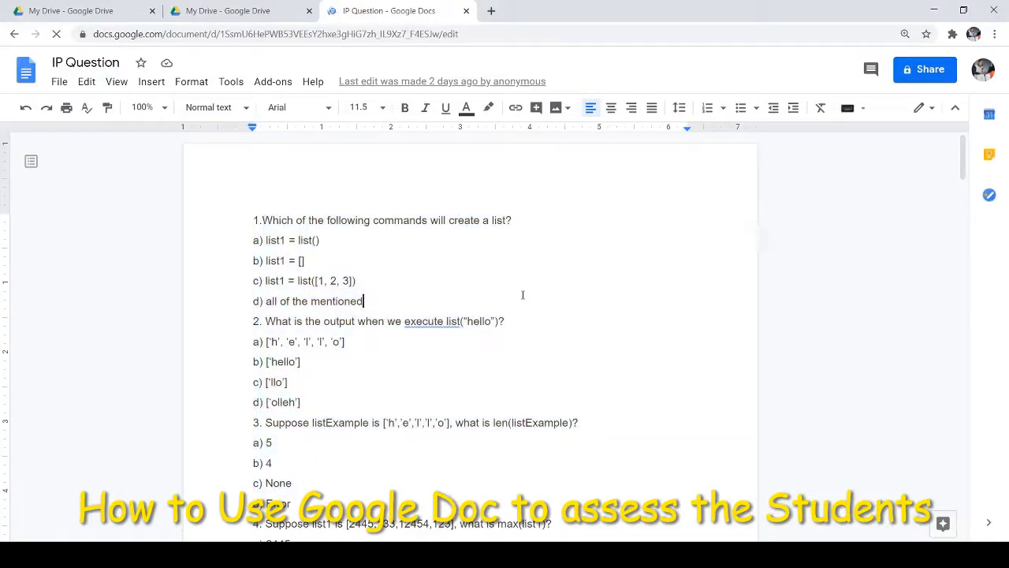
# Check the Doc To Form add-on's page in the G Suite Marketplace and close the marketplace.
pyautogui.click(274, 84)
pyautogui.moveTo(288, 148)
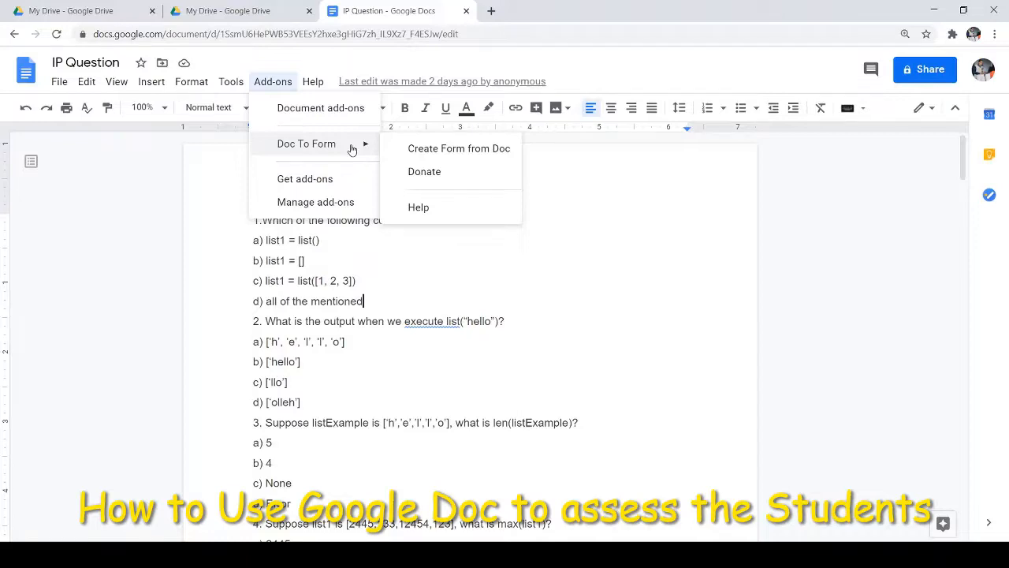
pyautogui.click(328, 189)
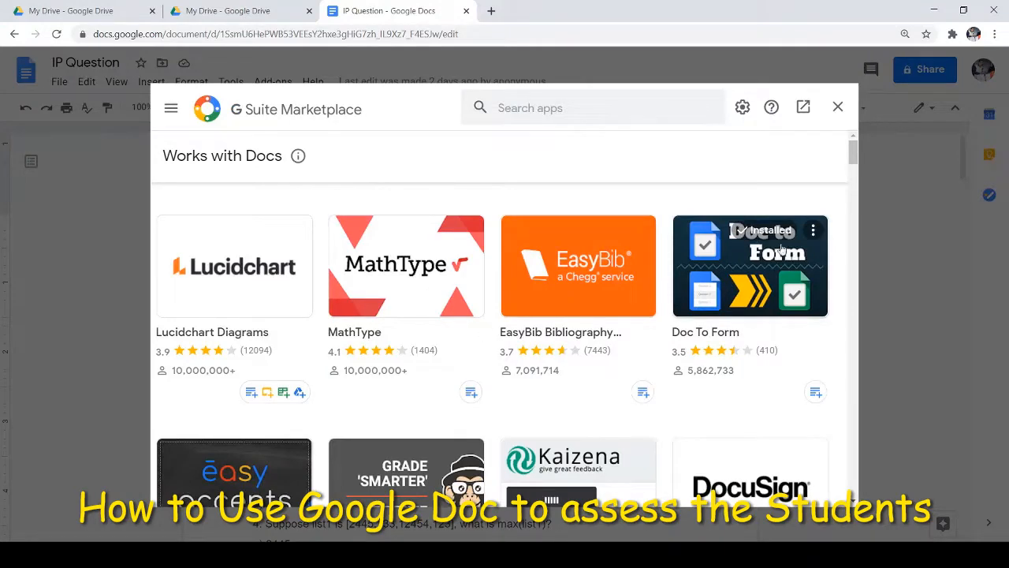
pyautogui.click(771, 270)
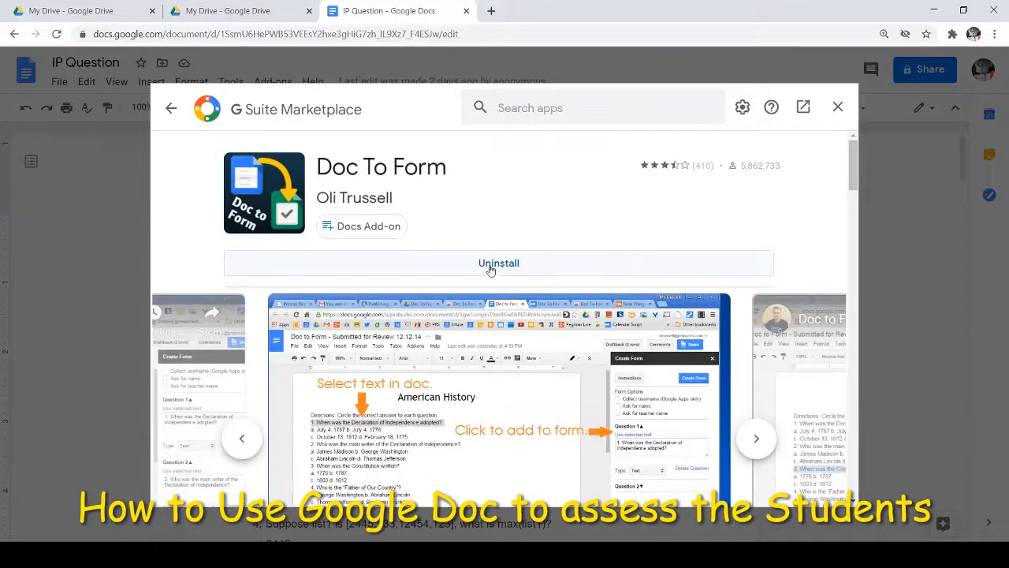
pyautogui.click(838, 106)
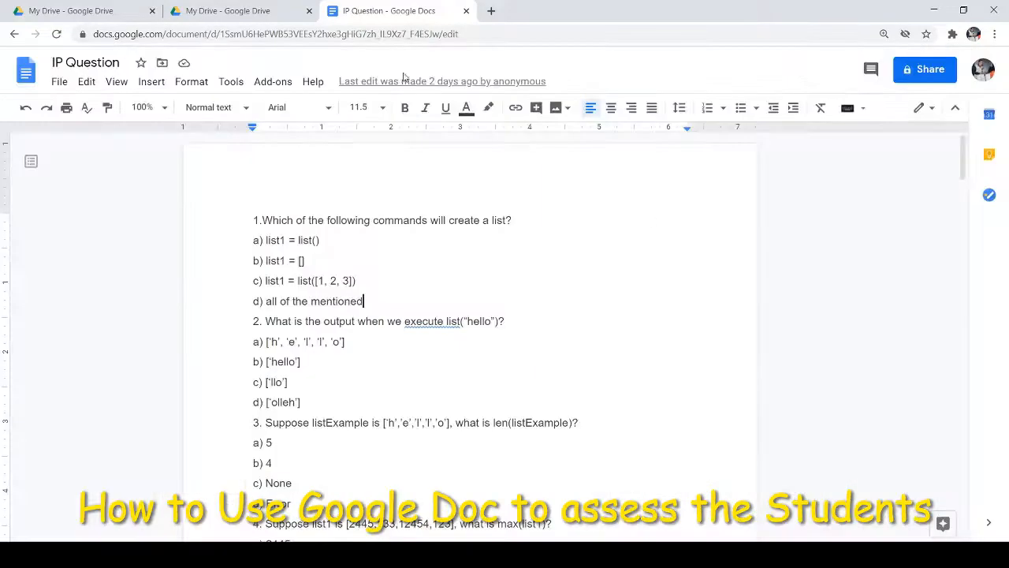
# Start Create Form from Doc with the Doc To Form add-on and point out the form options.
pyautogui.click(275, 85)
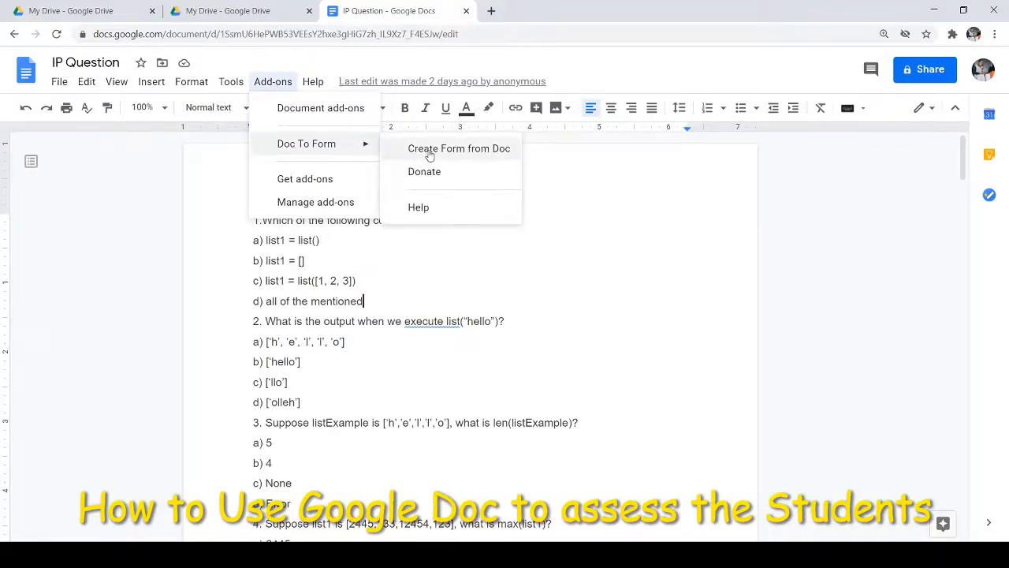
pyautogui.click(430, 155)
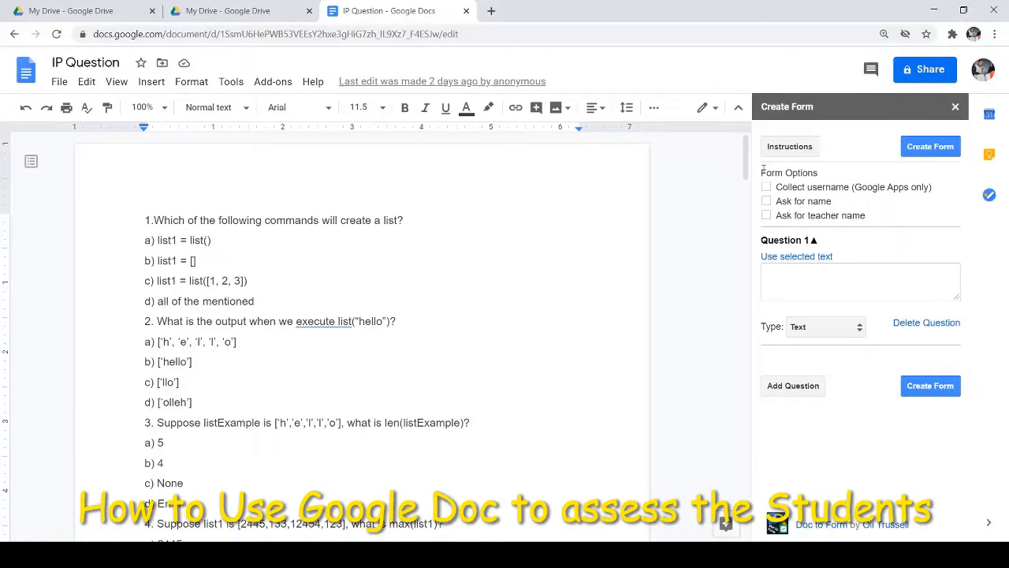
pyautogui.moveTo(762, 172); pyautogui.dragTo(828, 178)
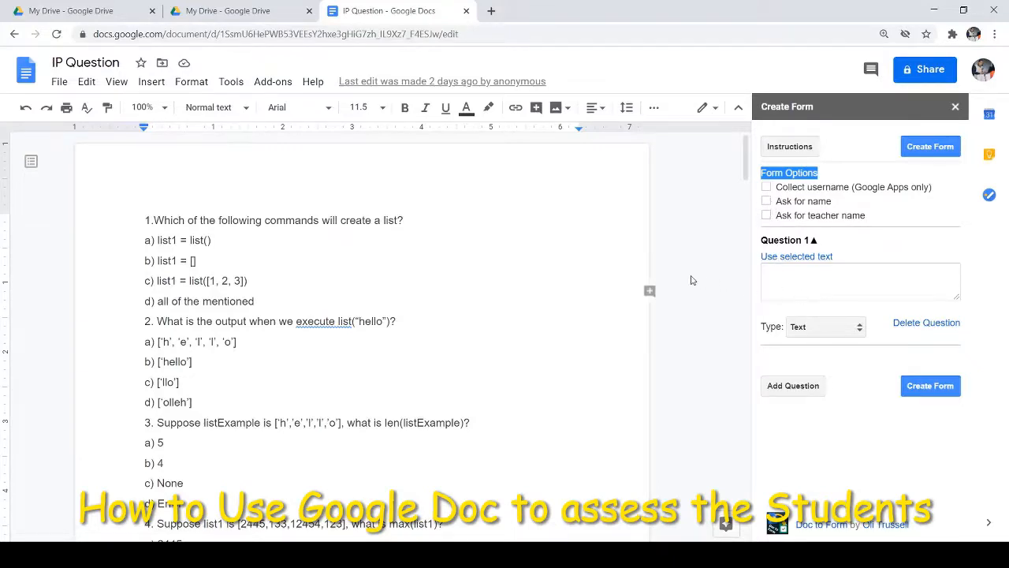
# Fill Question 1 with the document text "Which of the following commands will create a list?" and set its type to Multiple Choice.
pyautogui.scroll(-3, 691, 280)
pyautogui.scroll(3, 691, 280)
pyautogui.moveTo(155, 222); pyautogui.dragTo(403, 224)
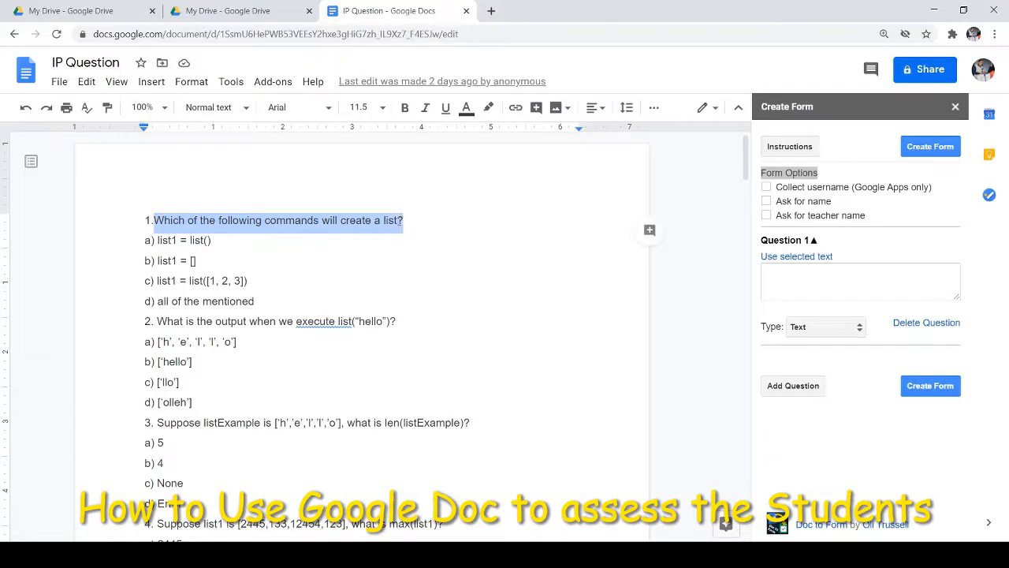
pyautogui.click(808, 258)
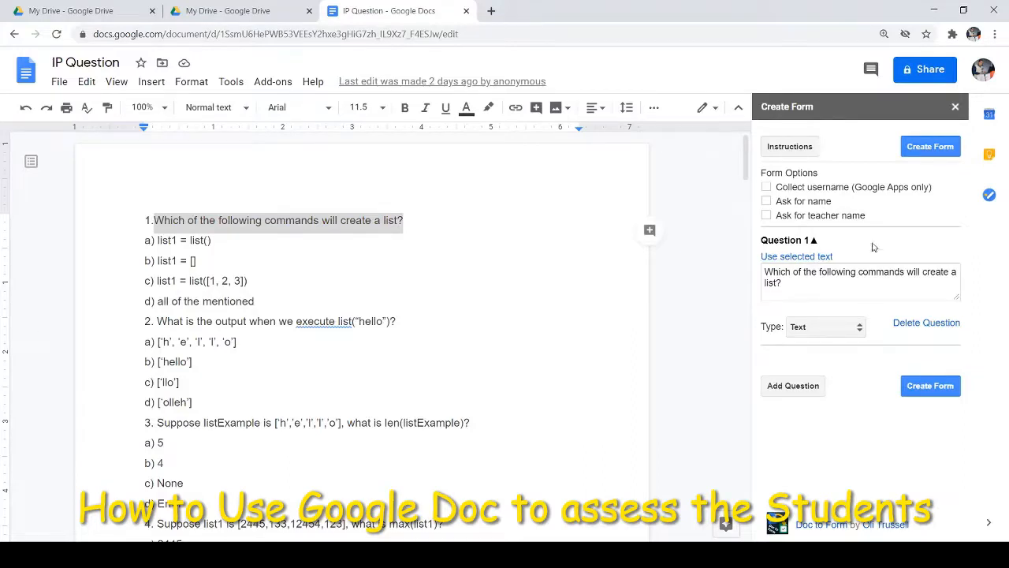
pyautogui.click(859, 326)
pyautogui.click(822, 367)
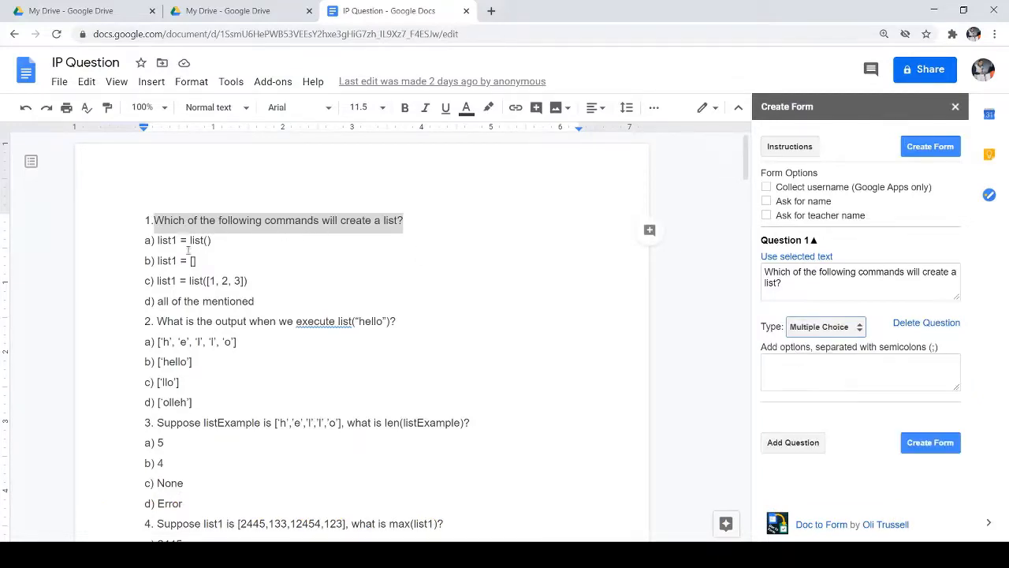
# Copy the four answer options under question 1 in the document into Question 1's options.
pyautogui.moveTo(156, 241); pyautogui.dragTo(261, 311)
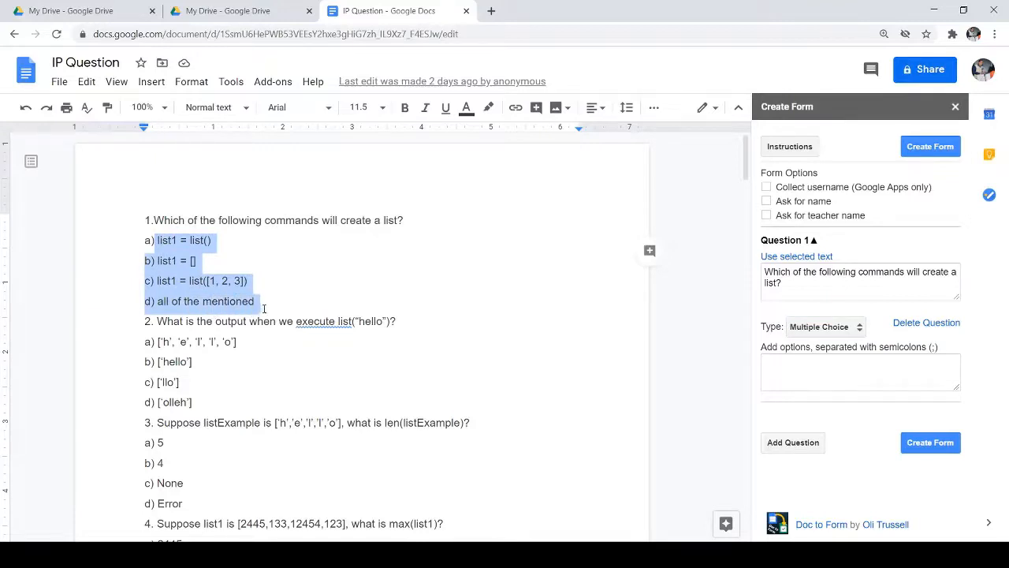
pyautogui.click(790, 363)
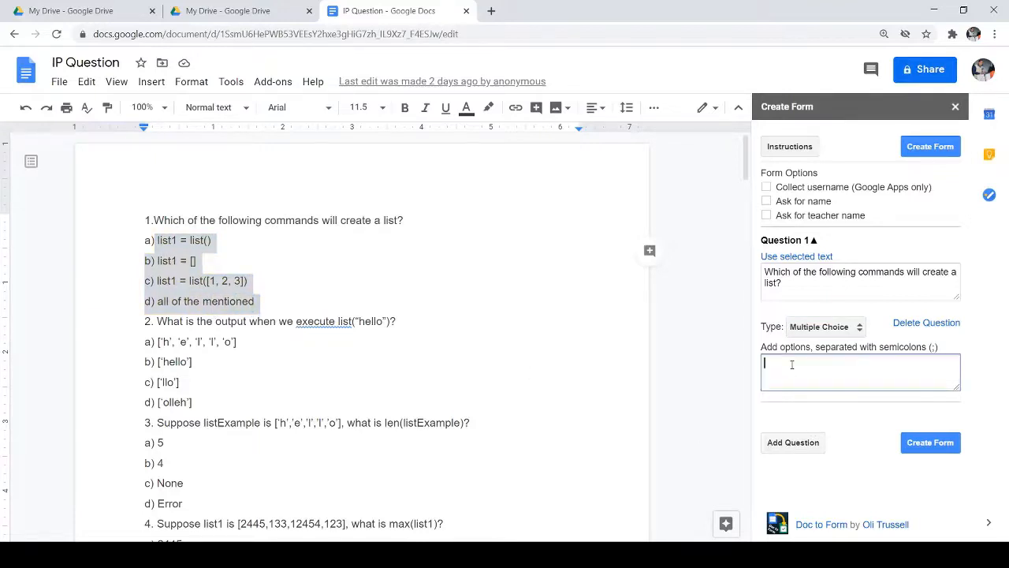
pyautogui.write('a) list1 = list() b) list1 = [] c) list1 = list([1, 2, 3]) d) all of the mentioned')
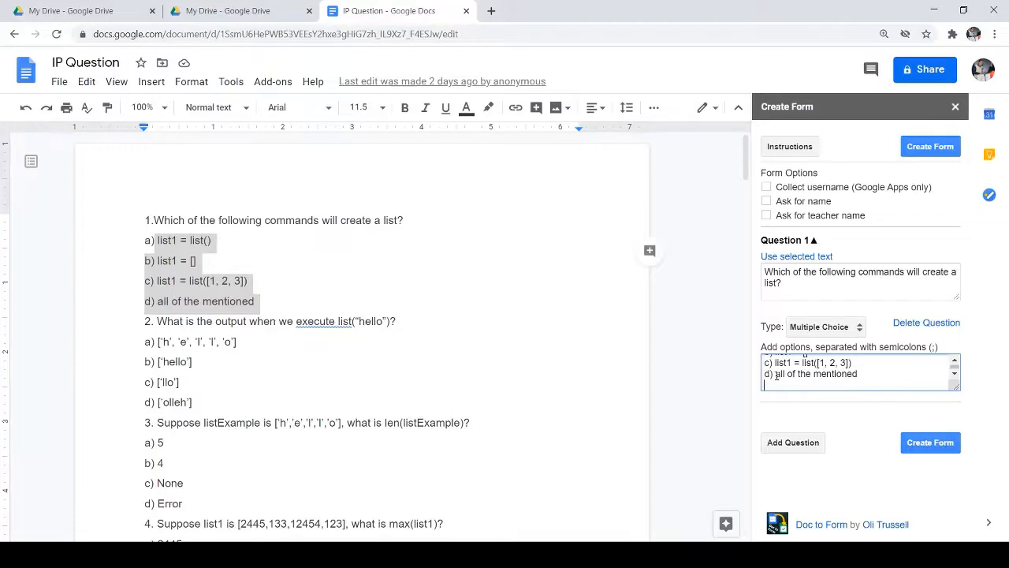
# Remove the d), c) and b) labels from Question 1's pasted answer options.
pyautogui.click(776, 374)
pyautogui.press('BackSpace')
pyautogui.press('BackSpace')
pyautogui.press('BackSpace')
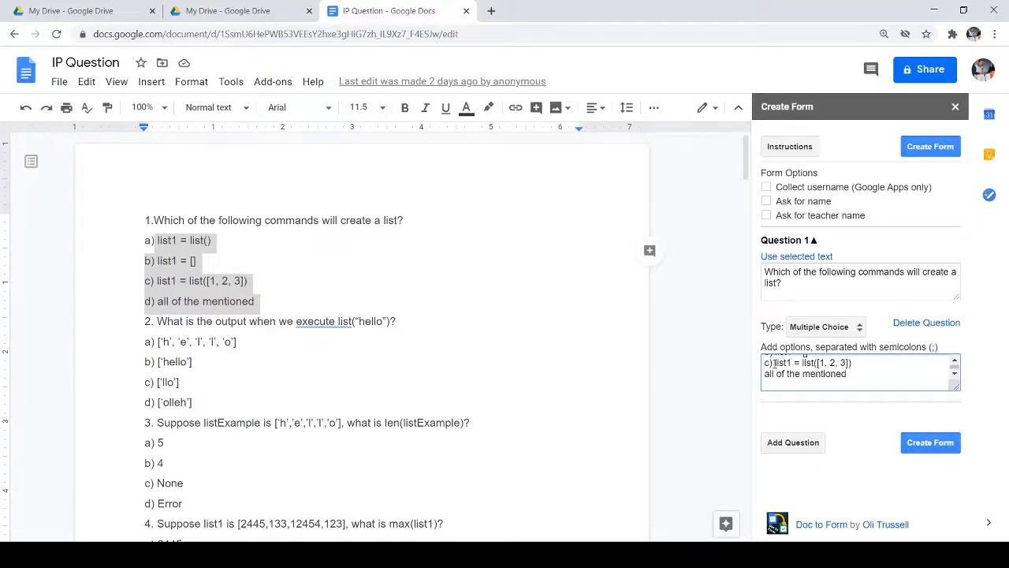
pyautogui.click(774, 363)
pyautogui.press('BackSpace')
pyautogui.press('BackSpace')
pyautogui.press('BackSpace')
pyautogui.scroll(2, 774, 368)
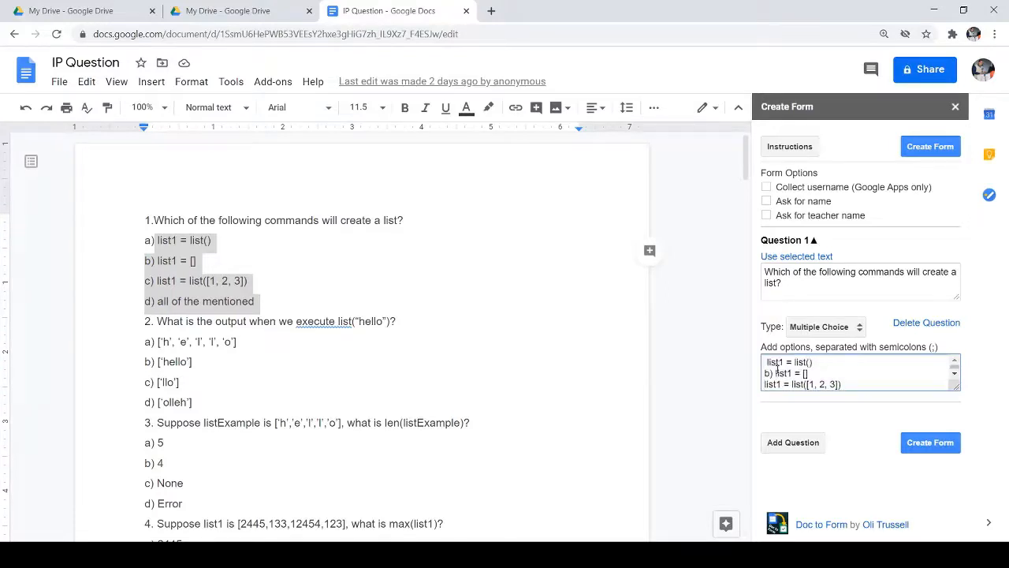
pyautogui.click(776, 374)
pyautogui.press('BackSpace')
pyautogui.press('BackSpace')
pyautogui.press('BackSpace')
# Separate Question 1's options with semicolons after list1 = list(), list1 = [] and list1 = list([1, 2, 3]).
pyautogui.click(832, 362)
pyautogui.write(';')
pyautogui.moveTo(875, 348); pyautogui.dragTo(946, 352)
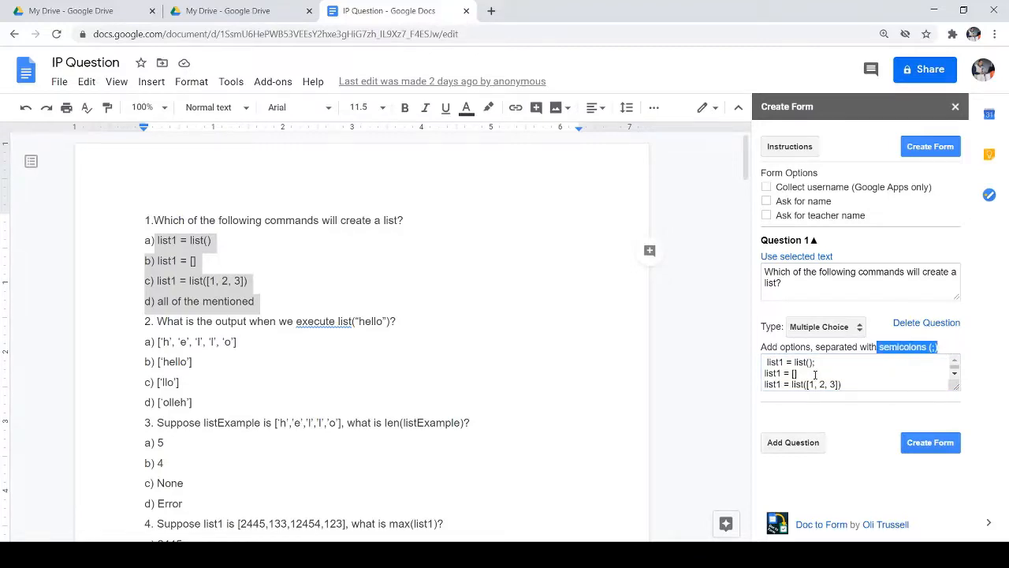
pyautogui.click(815, 375)
pyautogui.write(';')
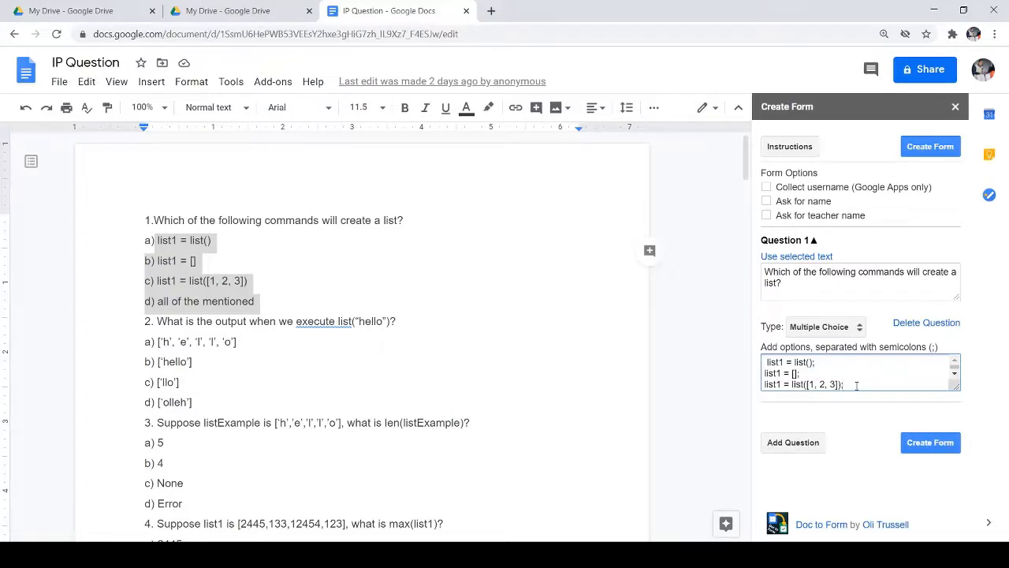
pyautogui.scroll(-1, 856, 384)
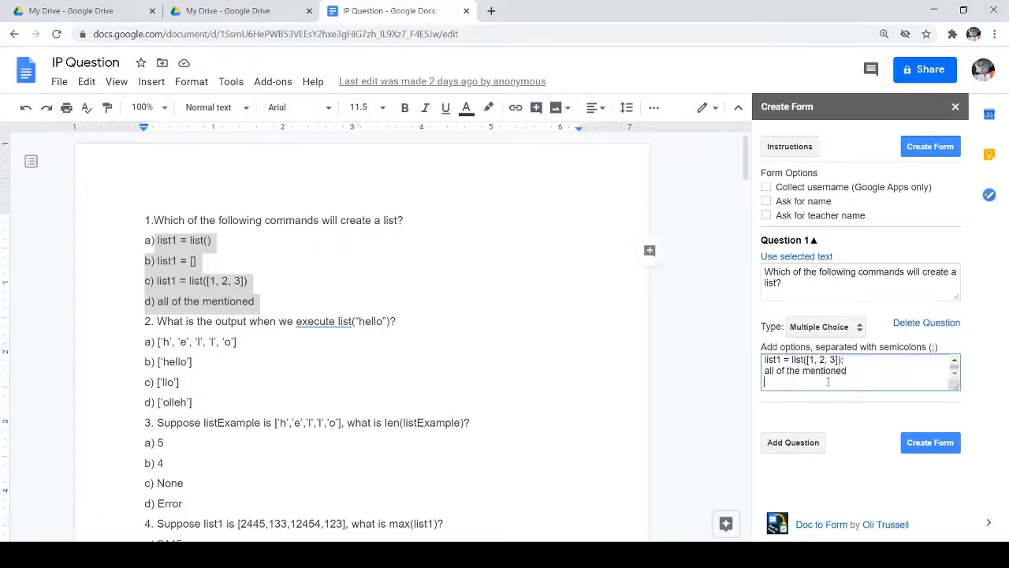
pyautogui.scroll(1, 830, 386)
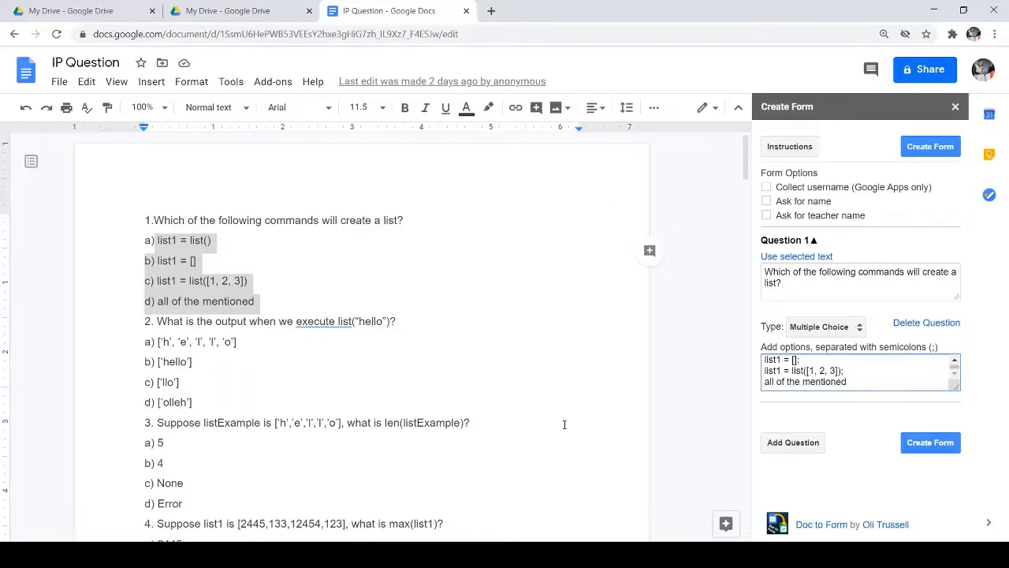
# Add Question 2 with the document text "What is the output when we execute list(“hello”)?" and set its type to Multiple Choice.
pyautogui.click(824, 443)
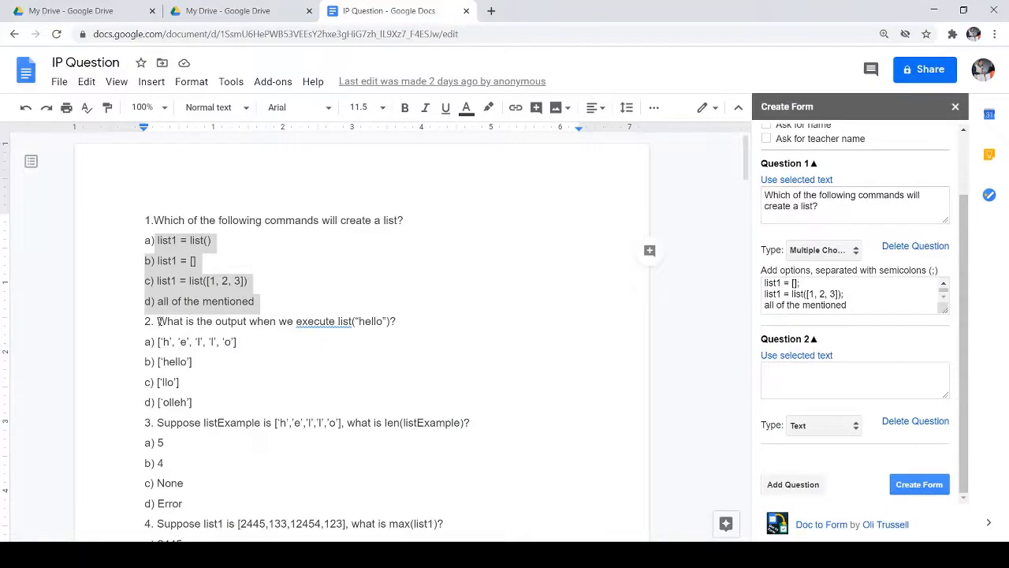
pyautogui.moveTo(159, 320); pyautogui.dragTo(398, 324)
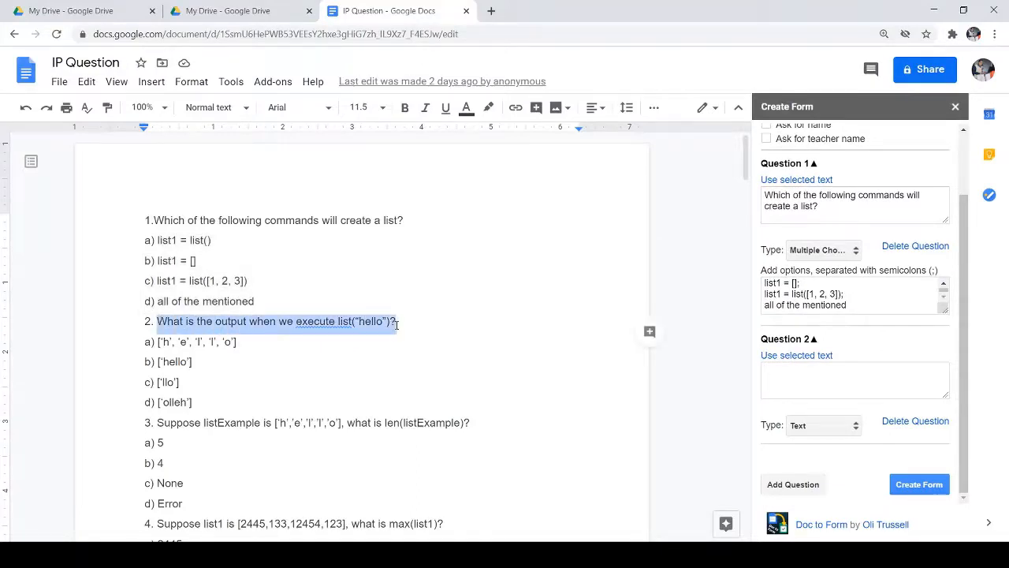
pyautogui.click(808, 359)
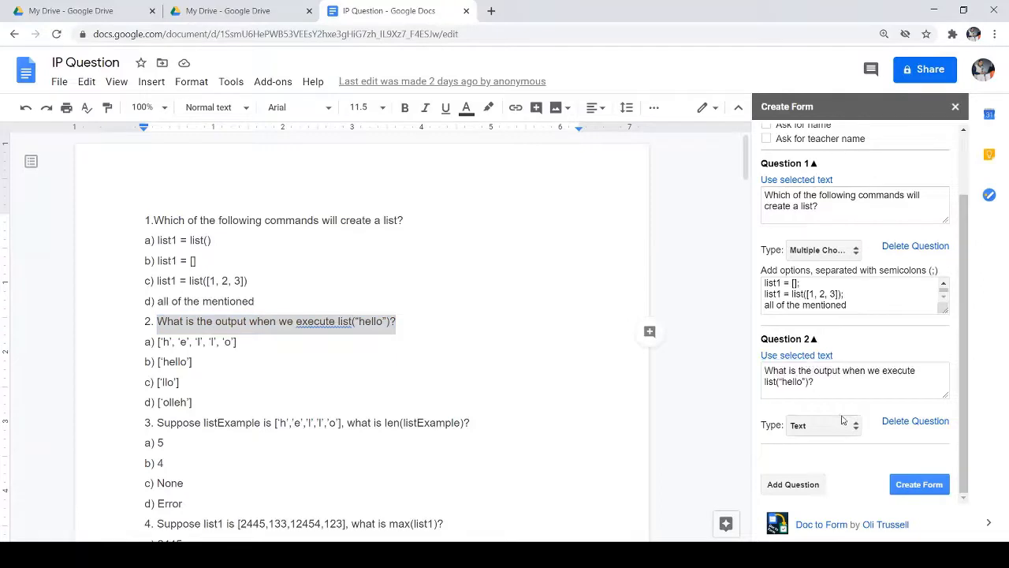
pyautogui.click(832, 464)
# Copy the four answer options under question 2 in the document into Question 2's options.
pyautogui.moveTo(158, 342); pyautogui.dragTo(201, 403)
pyautogui.hotkey('ctrl', 'c')
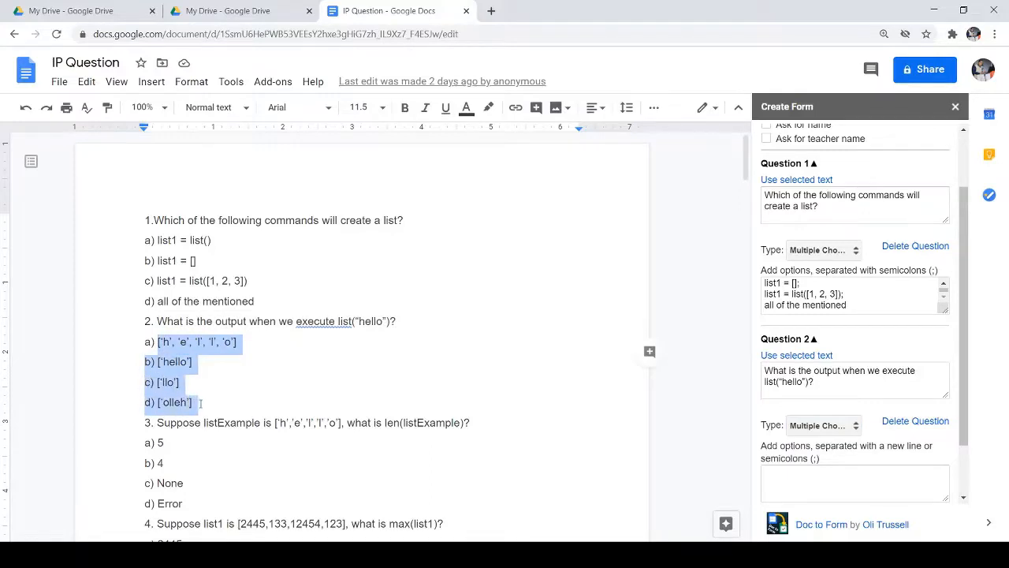
pyautogui.scroll(-2, 814, 415)
pyautogui.click(812, 417)
pyautogui.hotkey('ctrl', 'v')
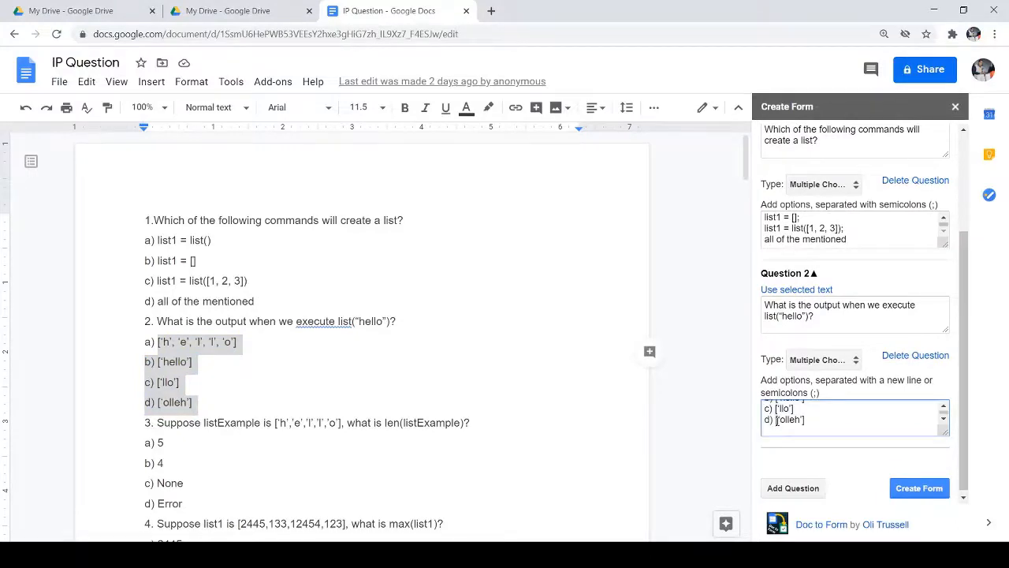
# Remove the b), c) and d) labels from Question 2's pasted options, undoing any excess deletion.
pyautogui.click(776, 420)
pyautogui.press('BackSpace')
pyautogui.press('BackSpace')
pyautogui.press('BackSpace')
pyautogui.press('BackSpace')
pyautogui.press('BackSpace')
pyautogui.press('BackSpace')
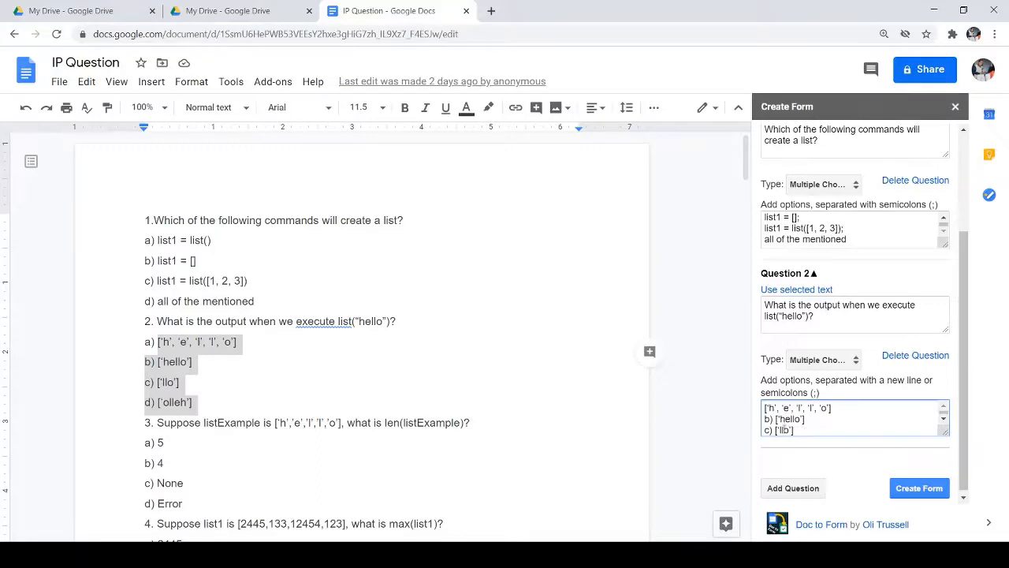
pyautogui.hotkey('ctrl', 'z')
pyautogui.click(776, 418)
pyautogui.press('BackSpace')
pyautogui.press('BackSpace')
pyautogui.press('BackSpace')
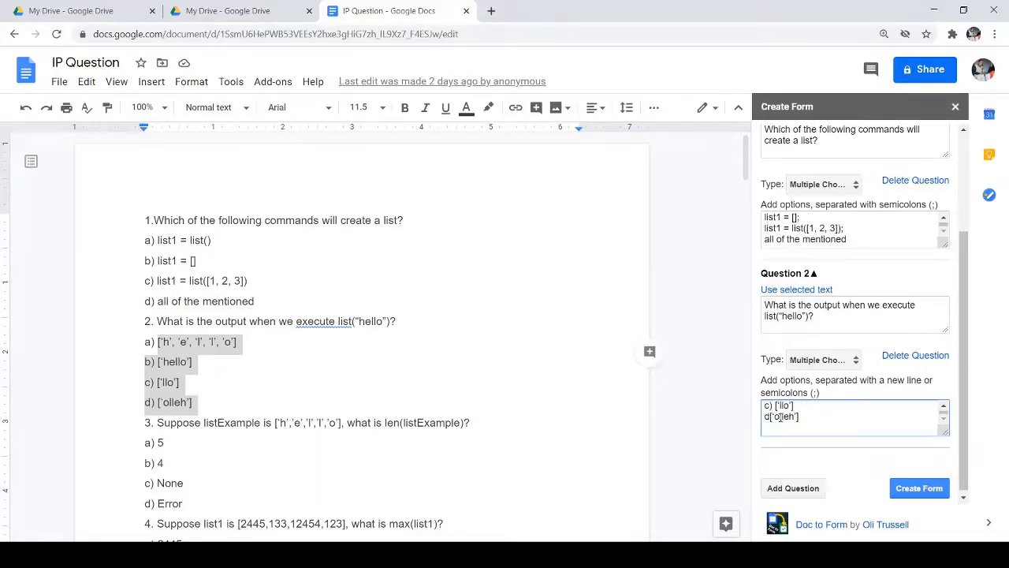
pyautogui.click(774, 405)
pyautogui.press('BackSpace')
pyautogui.press('BackSpace')
pyautogui.press('BackSpace')
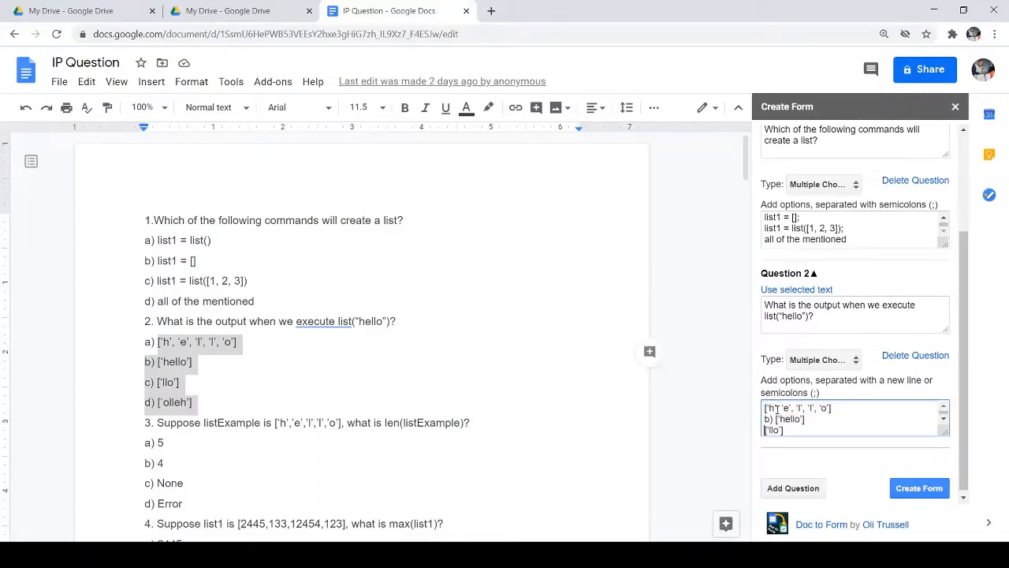
pyautogui.click(776, 419)
pyautogui.press('BackSpace')
pyautogui.press('BackSpace')
pyautogui.press('BackSpace')
# Separate Question 2's options with semicolons after ['hello'] and ['llo'].
pyautogui.click(797, 432)
pyautogui.write(';;')
pyautogui.scroll(-1, 806, 421)
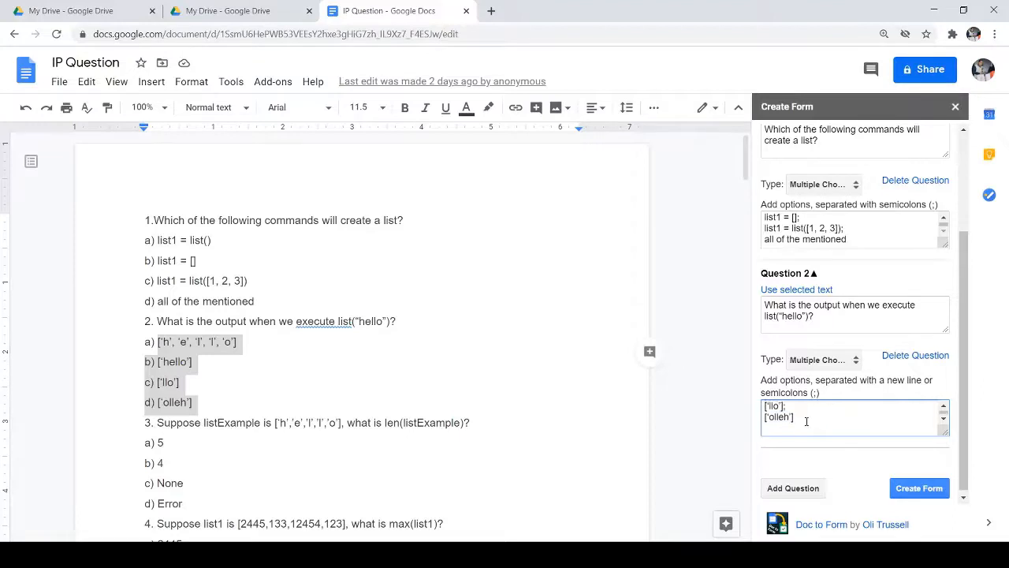
# Create the form from the two questions and open it in Google Forms.
pyautogui.scroll(1, 795, 430)
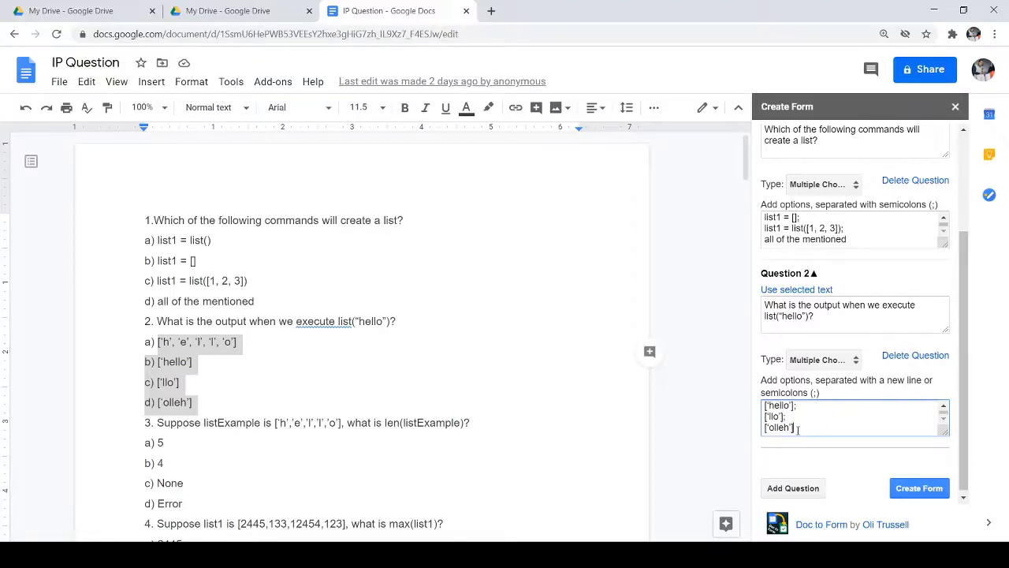
pyautogui.click(919, 484)
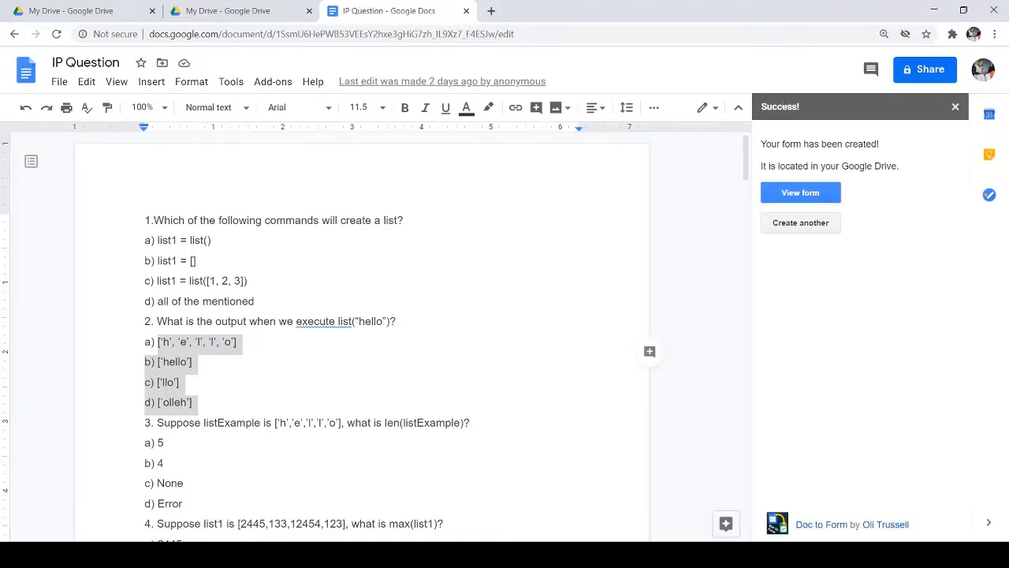
pyautogui.click(793, 199)
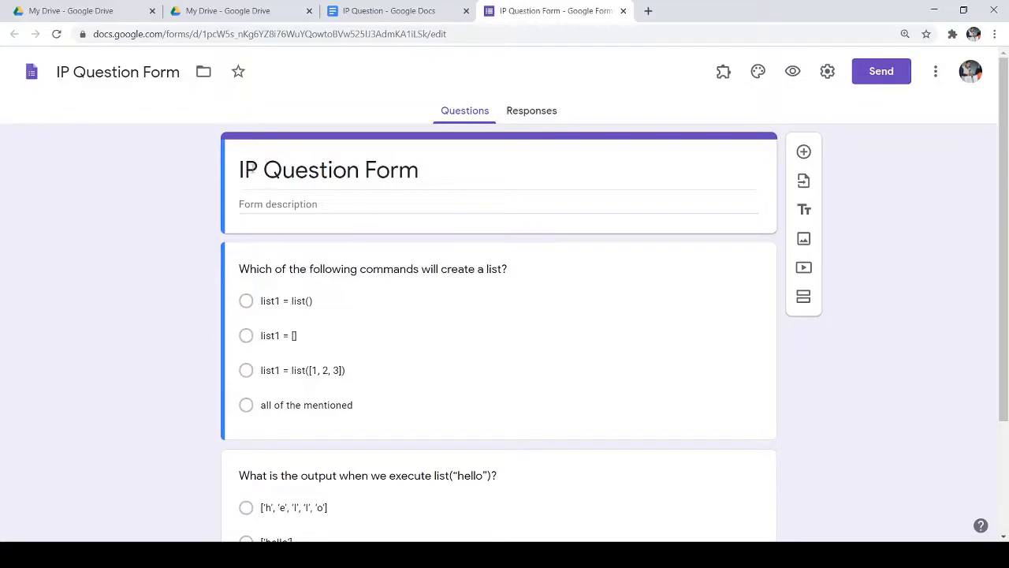
# Change the form's title to "NVS Online Quiz".
pyautogui.click(243, 171)
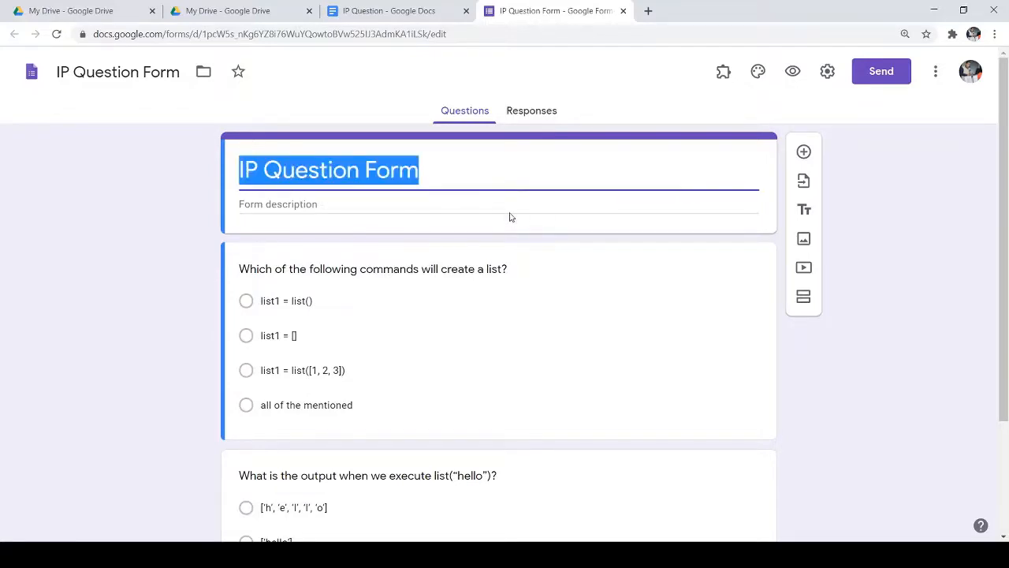
pyautogui.write('NVS')
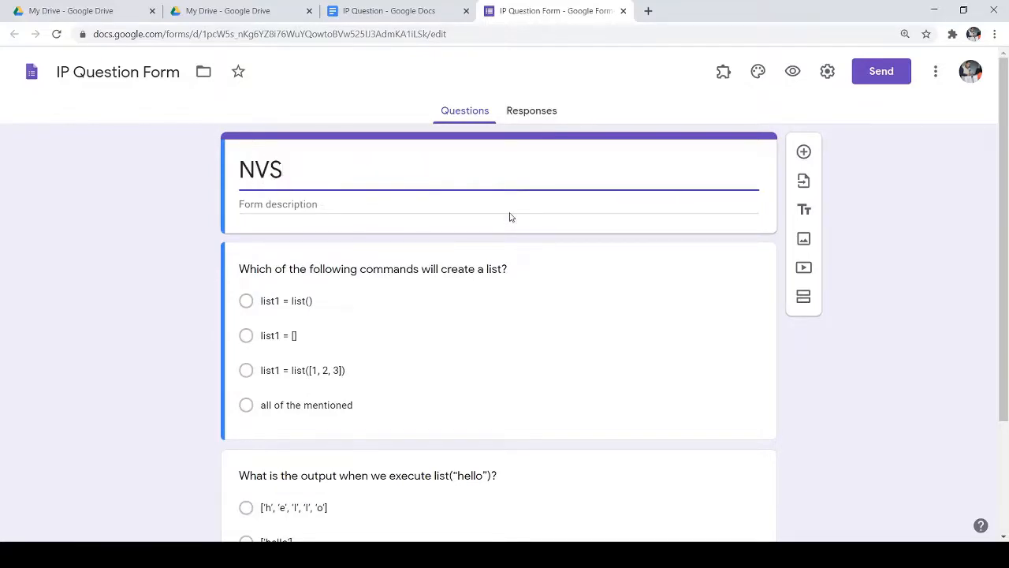
pyautogui.write(' Onlie')
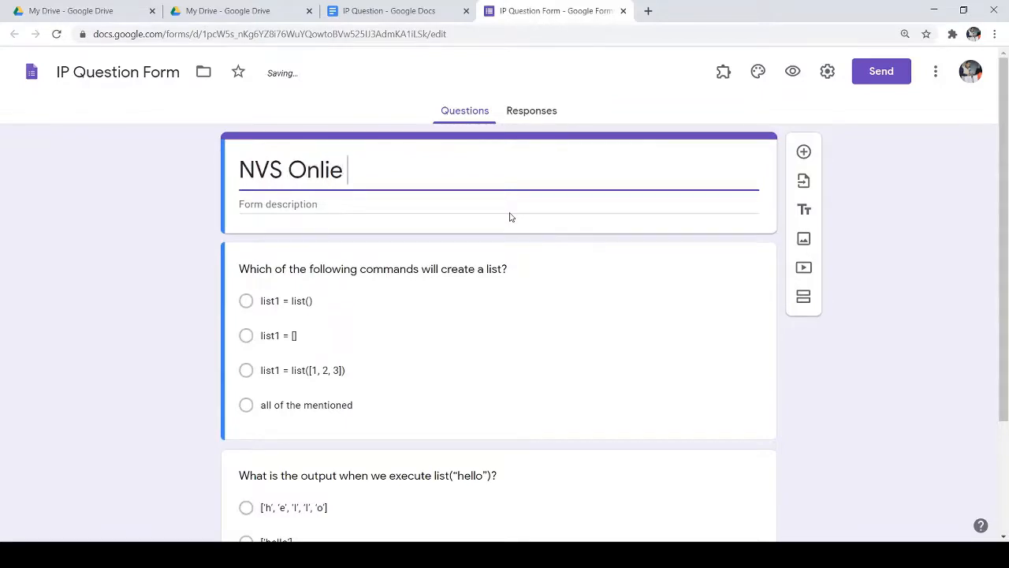
pyautogui.press('BackSpace')
pyautogui.press('BackSpace')
pyautogui.write('ne Quiz')
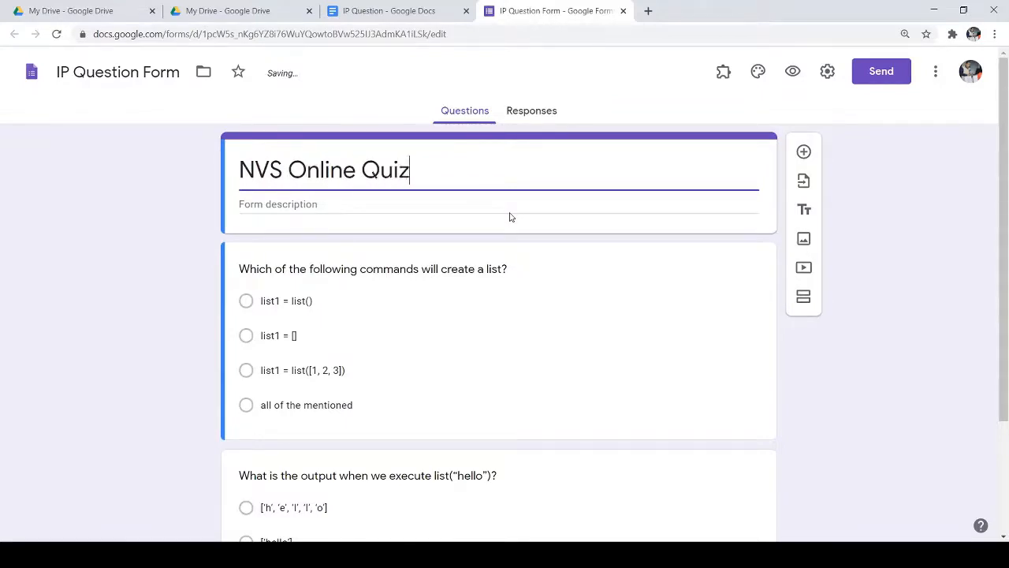
# Rename the form file as JNV.
pyautogui.click(181, 73)
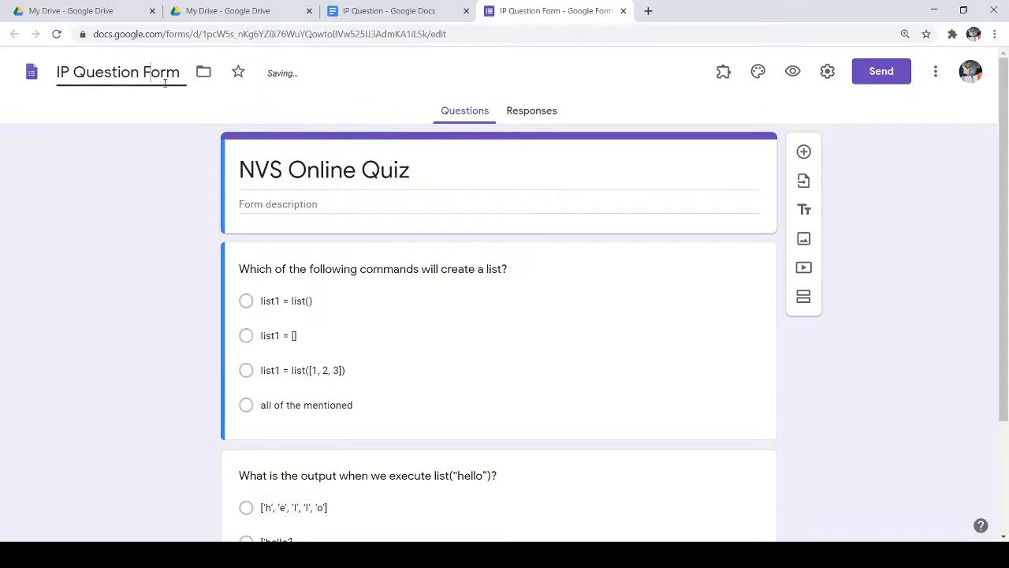
pyautogui.moveTo(182, 75); pyautogui.dragTo(55, 76)
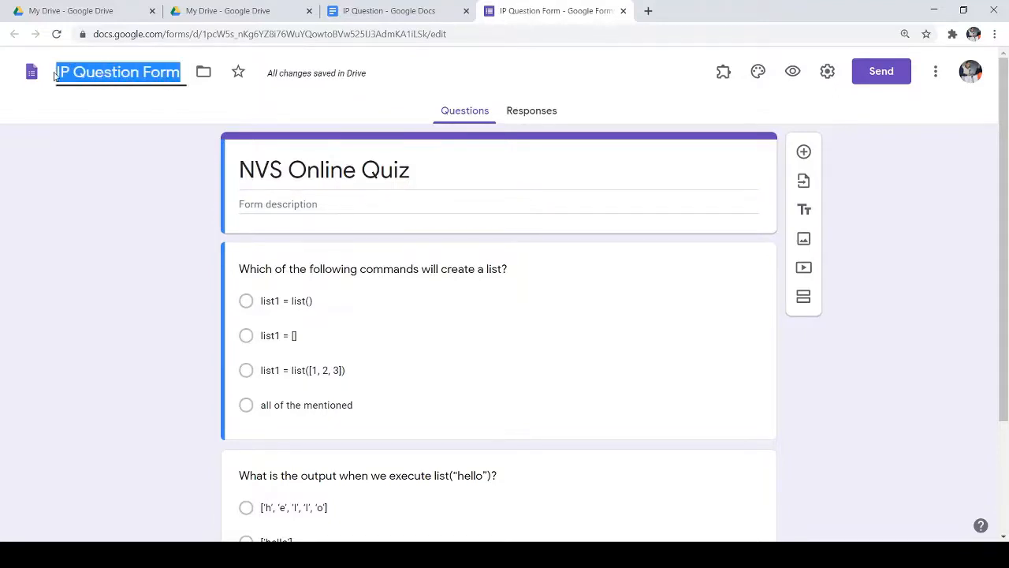
pyautogui.write('JNV')
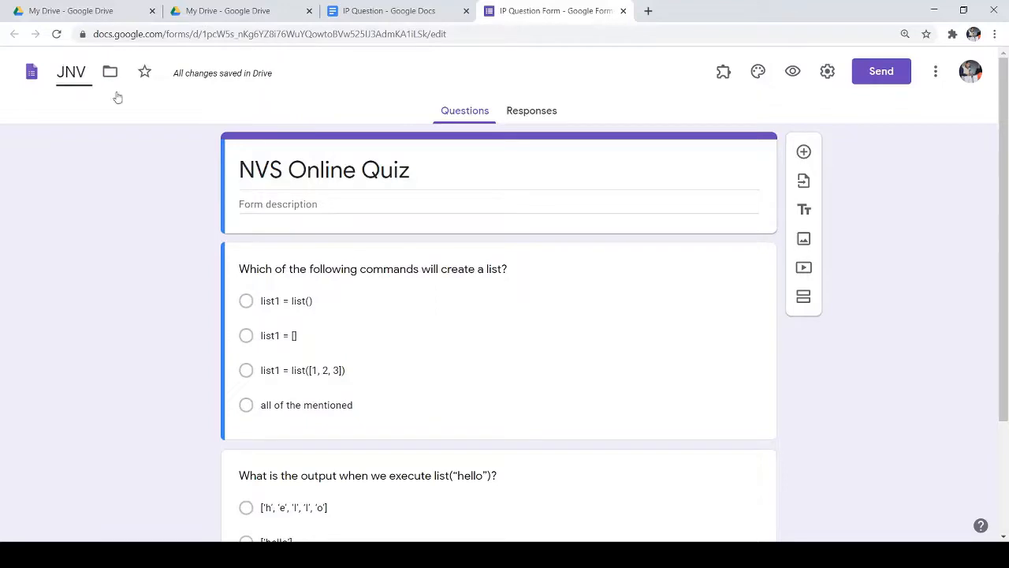
pyautogui.click(130, 169)
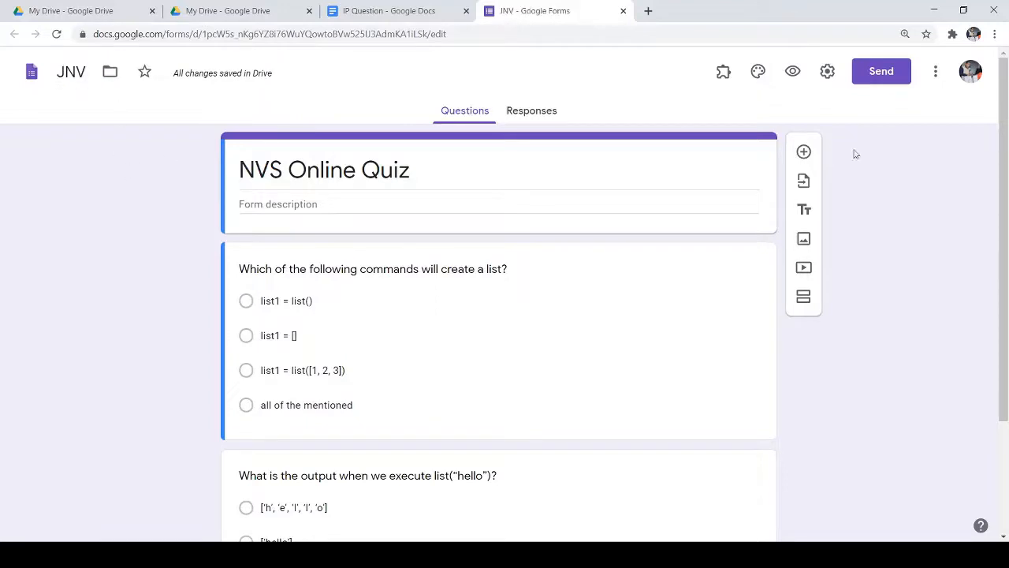
# Enter "JNV Delhi" as the form description.
pyautogui.scroll(-1, 297, 246)
pyautogui.scroll(-1, 297, 247)
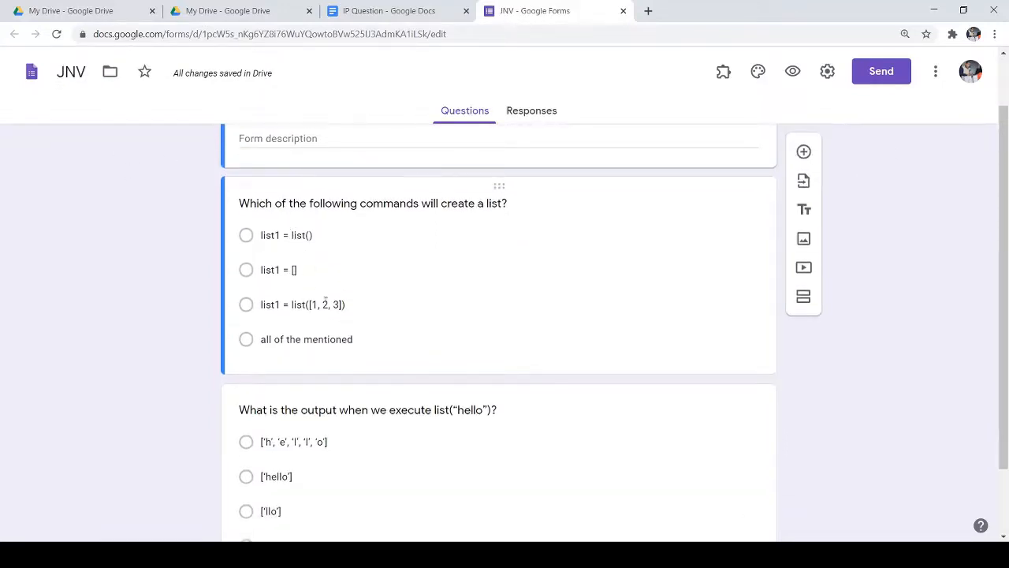
pyautogui.scroll(1, 325, 303)
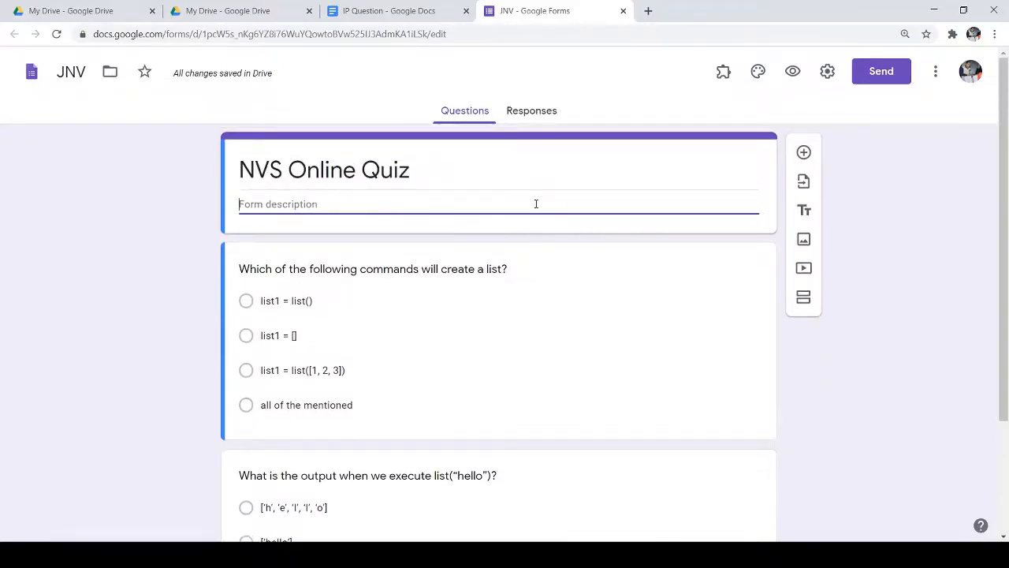
pyautogui.write('JNV Mo')
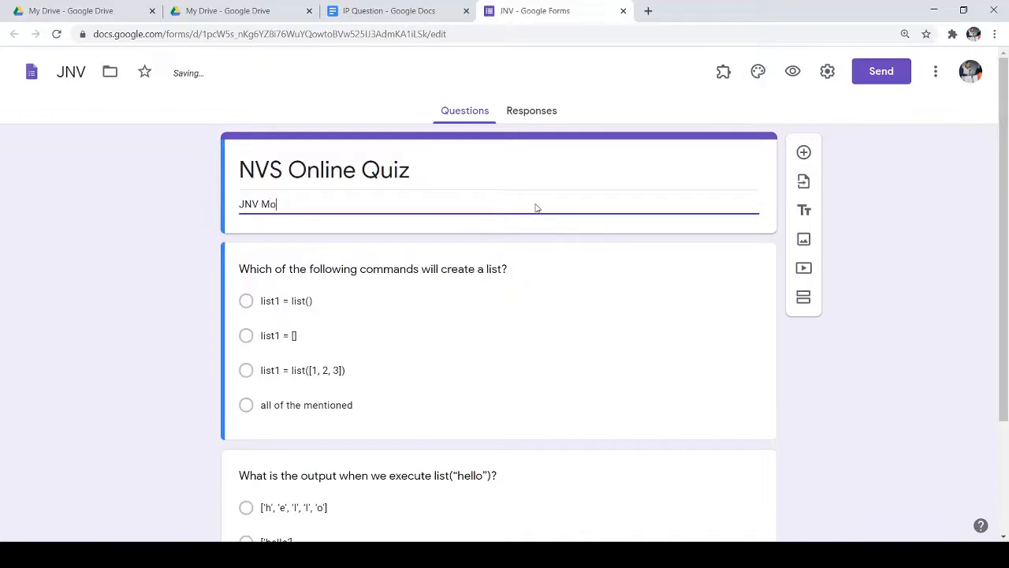
pyautogui.press('BackSpace')
pyautogui.press('BackSpace')
# Add a short-answer question "Write your Name" directly below the form header and make it required.
pyautogui.scroll(-2, 360, 286)
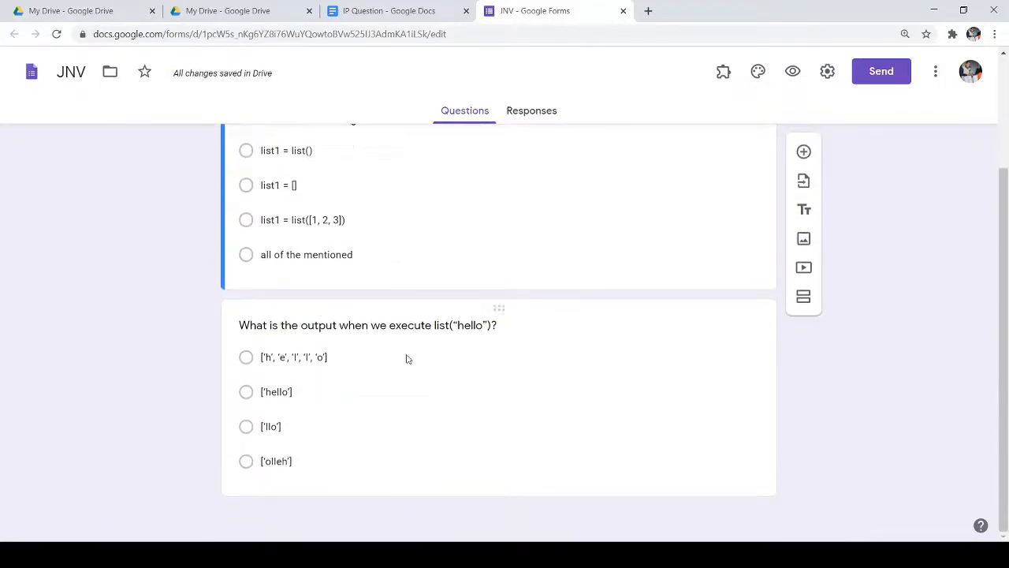
pyautogui.click(804, 153)
pyautogui.scroll(2, 399, 202)
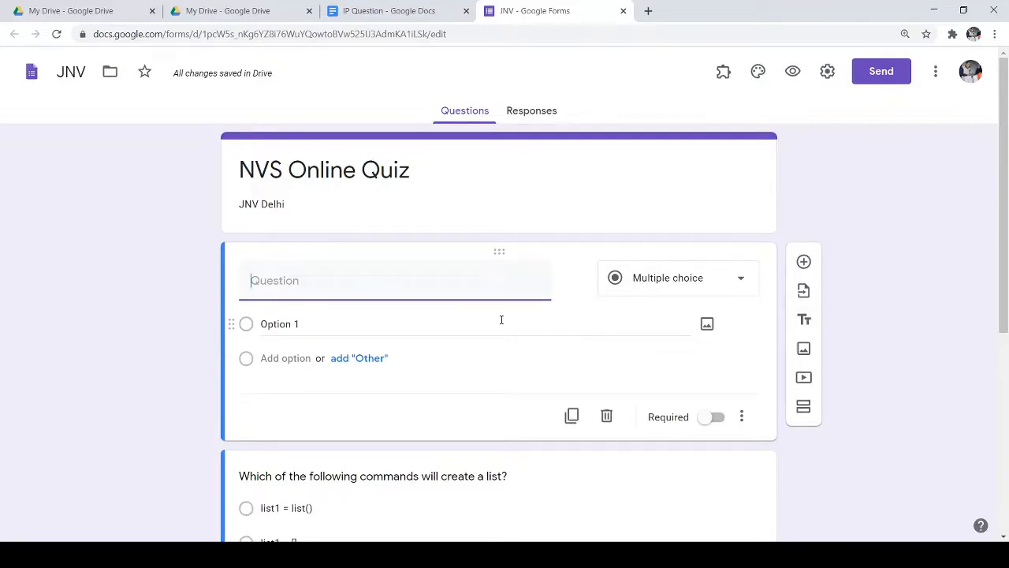
pyautogui.write('W')
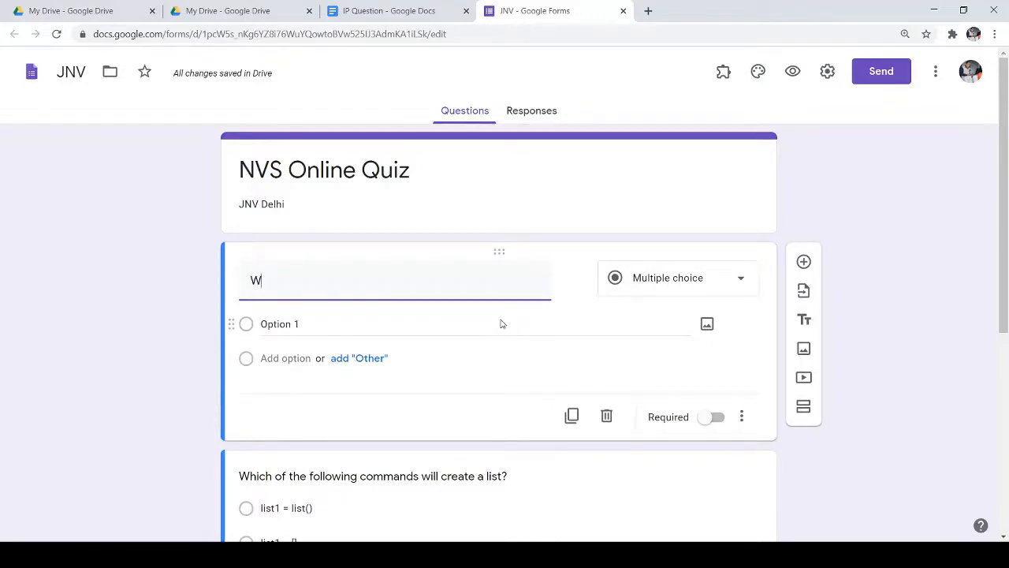
pyautogui.write('rite ')
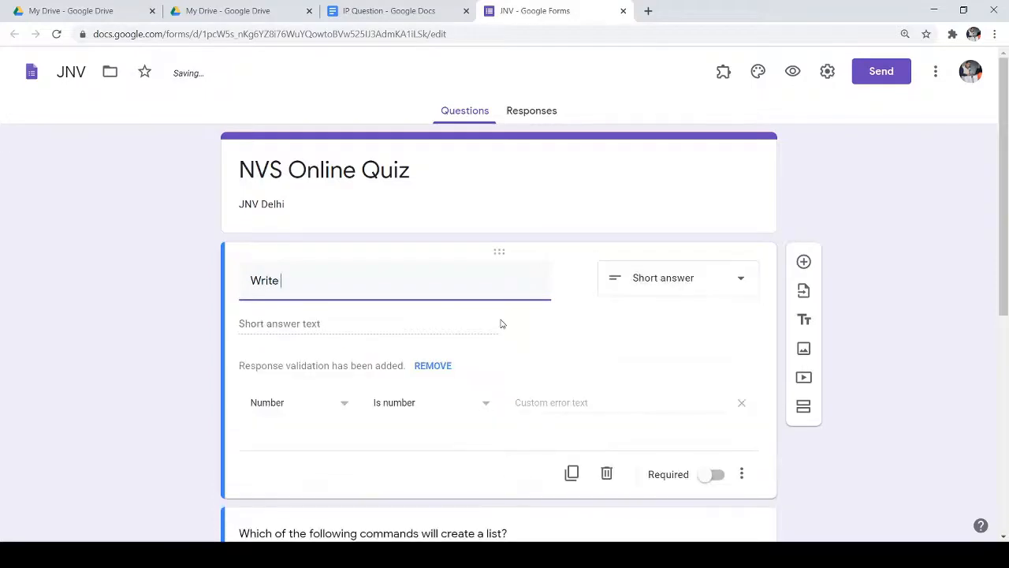
pyautogui.write('your Name')
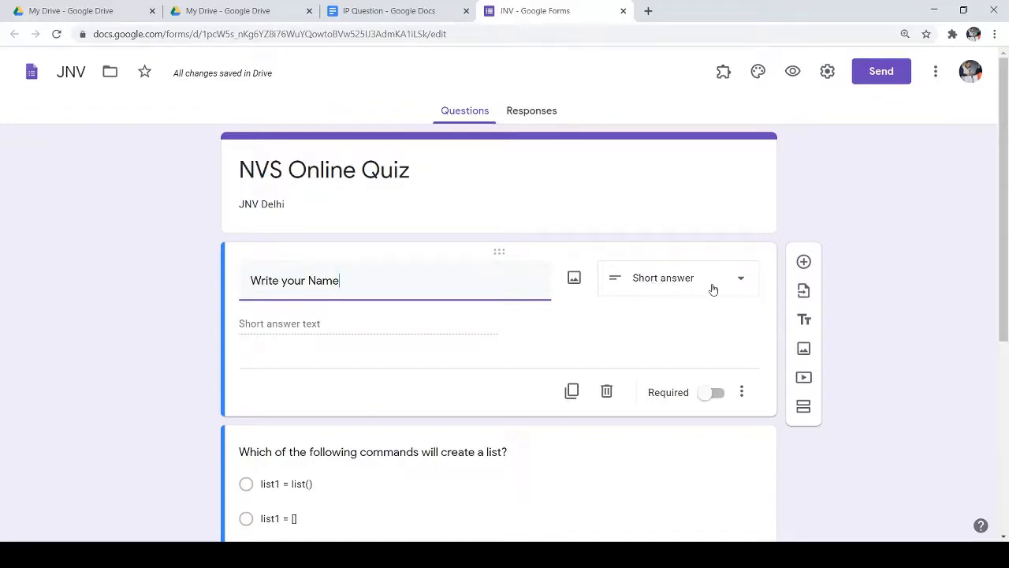
pyautogui.click(718, 393)
# Add a required short-answer question "JNV Name/Distt." below the name question.
pyautogui.scroll(-1, 575, 356)
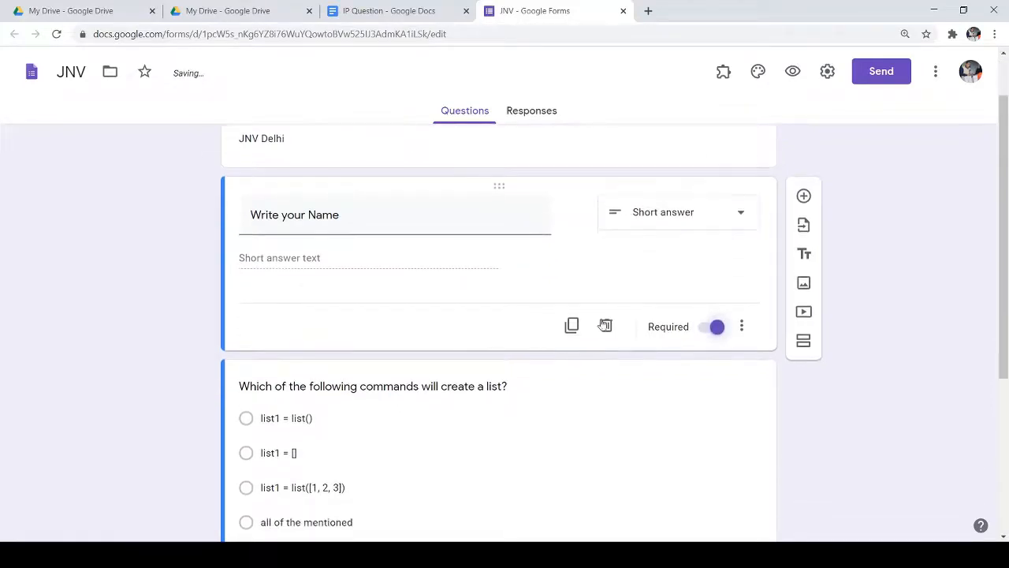
pyautogui.click(804, 196)
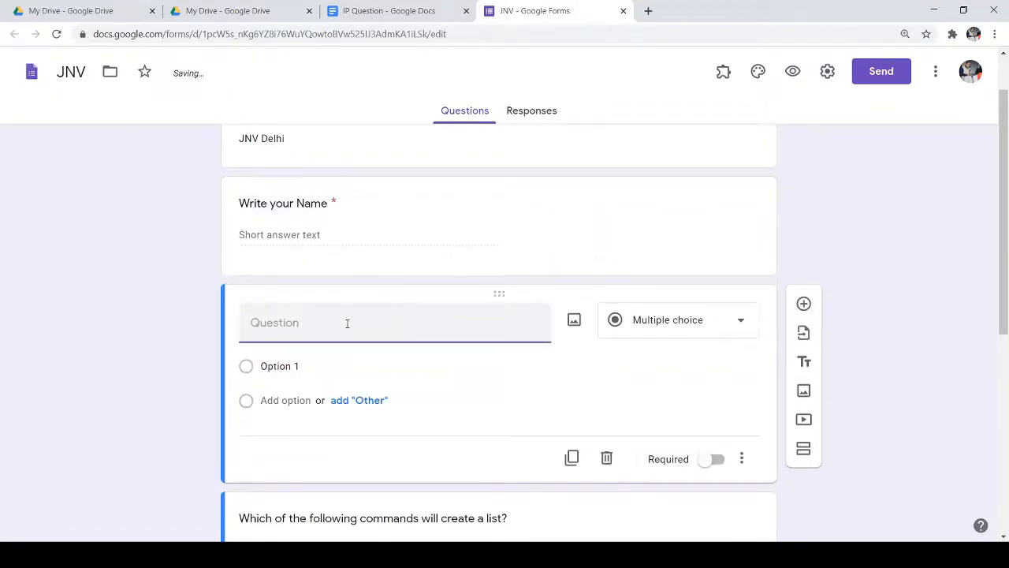
pyautogui.write('JNV Name')
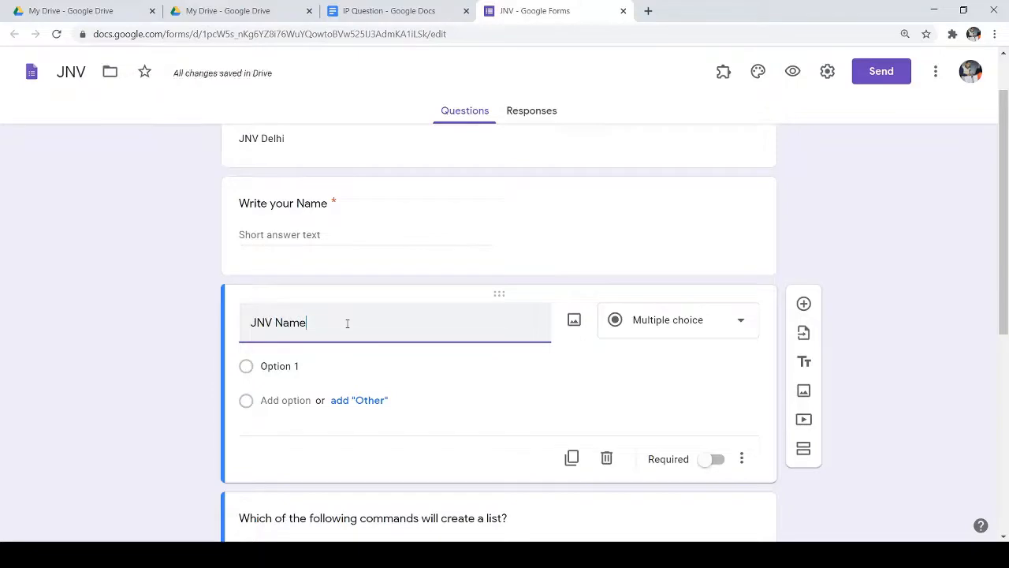
pyautogui.write('/Dos')
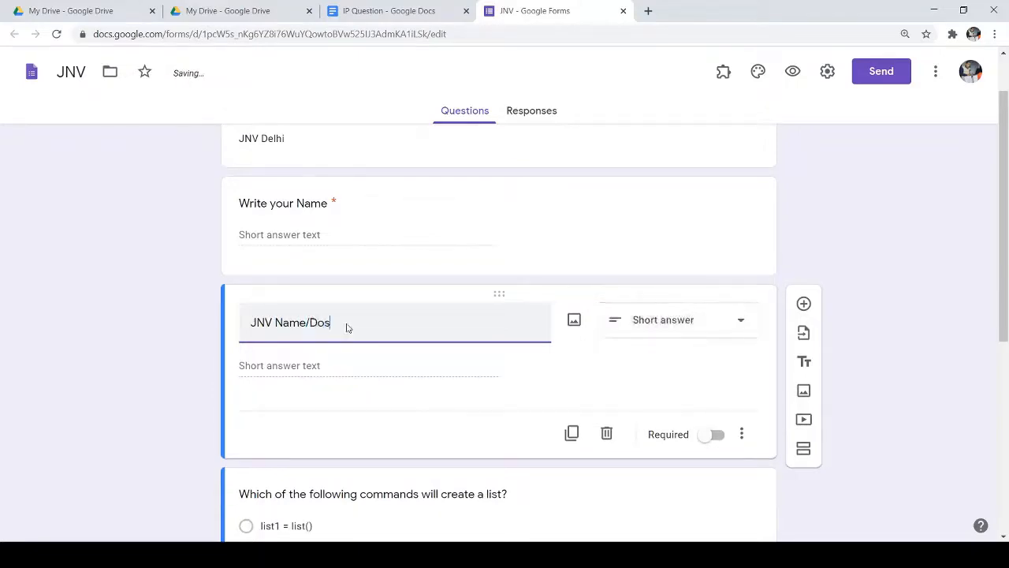
pyautogui.write('tstt.')
pyautogui.click(717, 437)
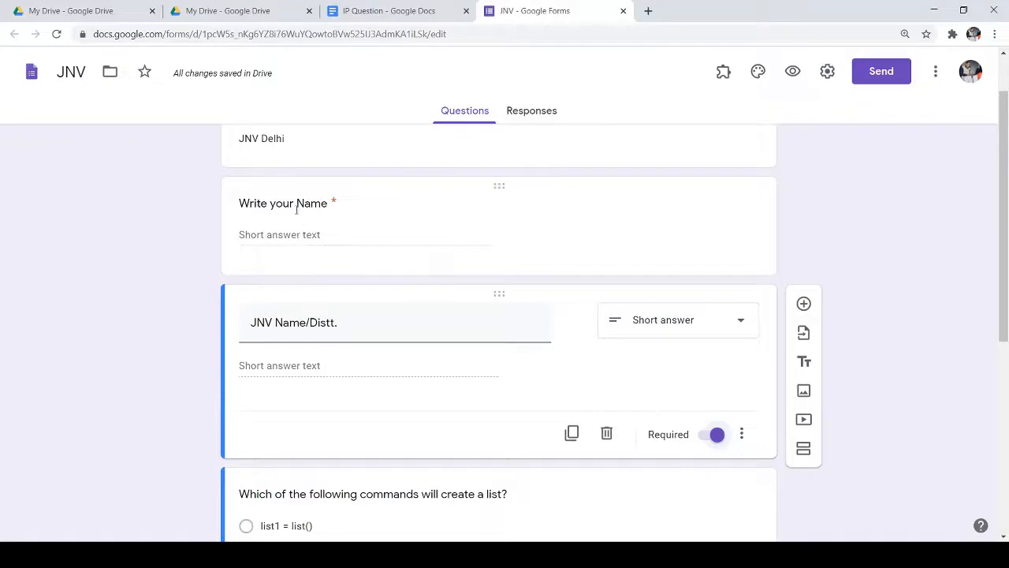
# Insert a new section after the "JNV Name/Distt." question, separating the student details from the quiz questions.
pyautogui.click(803, 449)
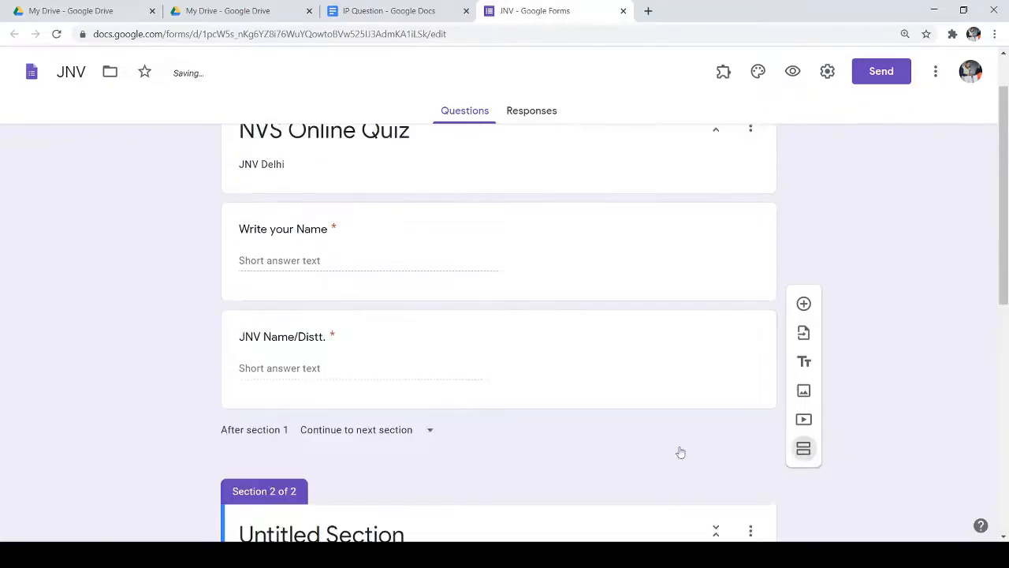
pyautogui.scroll(-2, 331, 402)
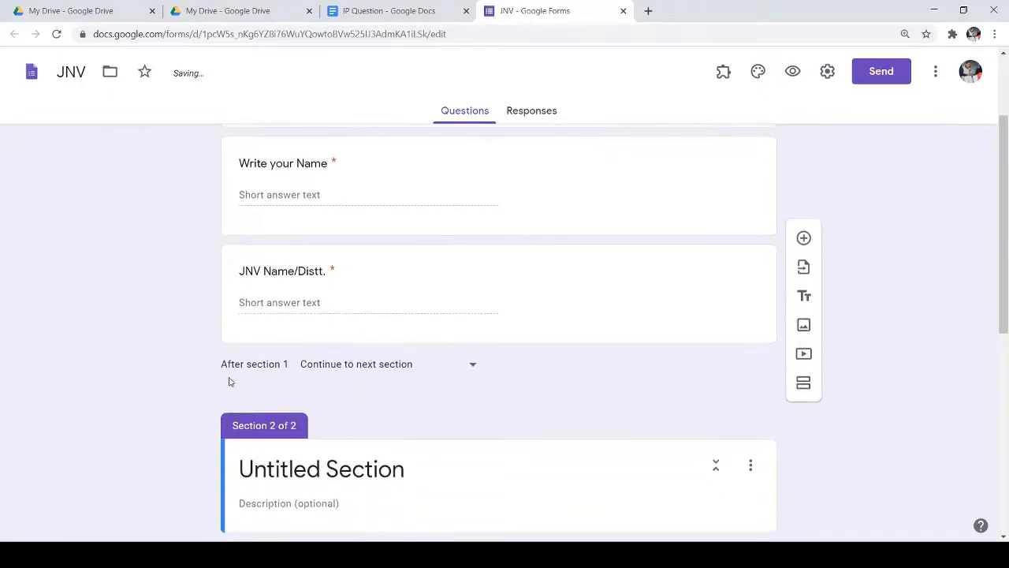
pyautogui.scroll(2, 359, 316)
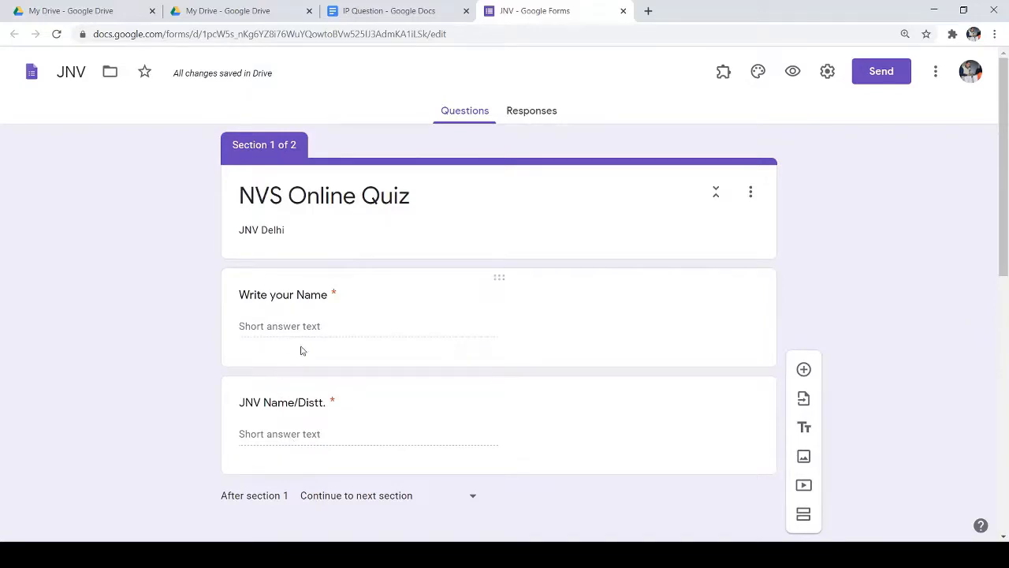
# Title the second section "Quiz Section".
pyautogui.scroll(-3, 309, 342)
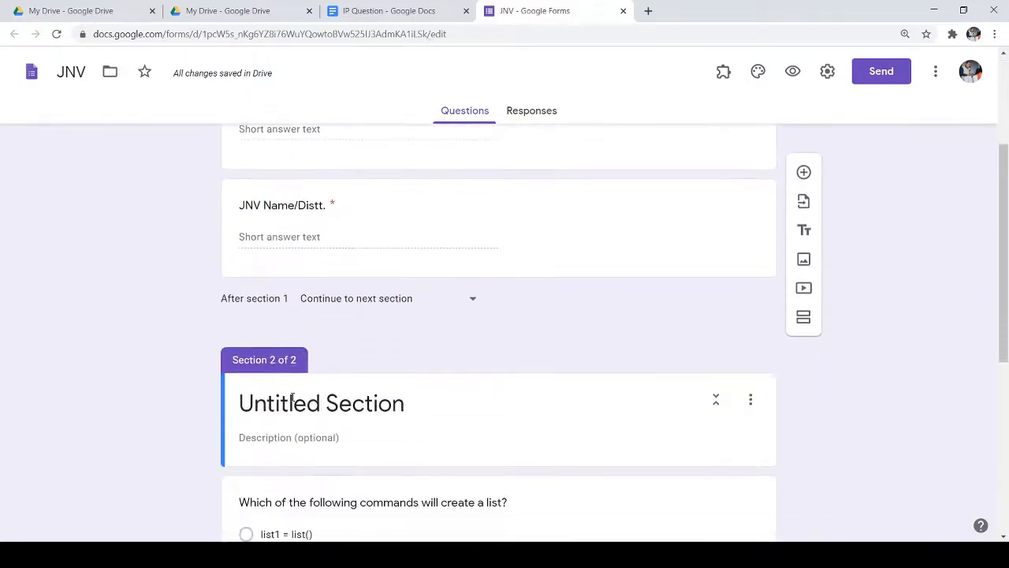
pyautogui.click(398, 405)
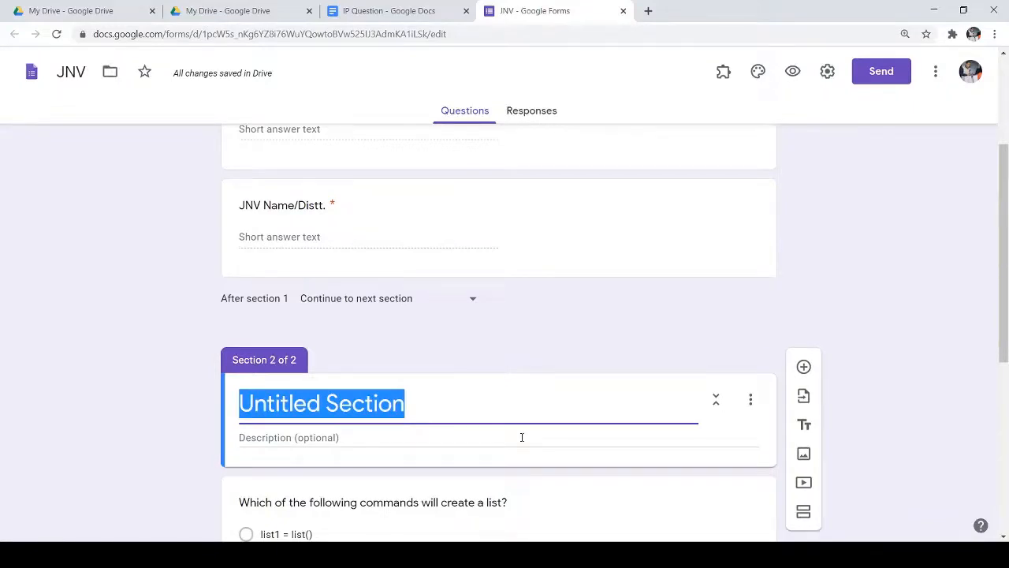
pyautogui.write('Quis')
pyautogui.press('BackSpace')
pyautogui.write('z ')
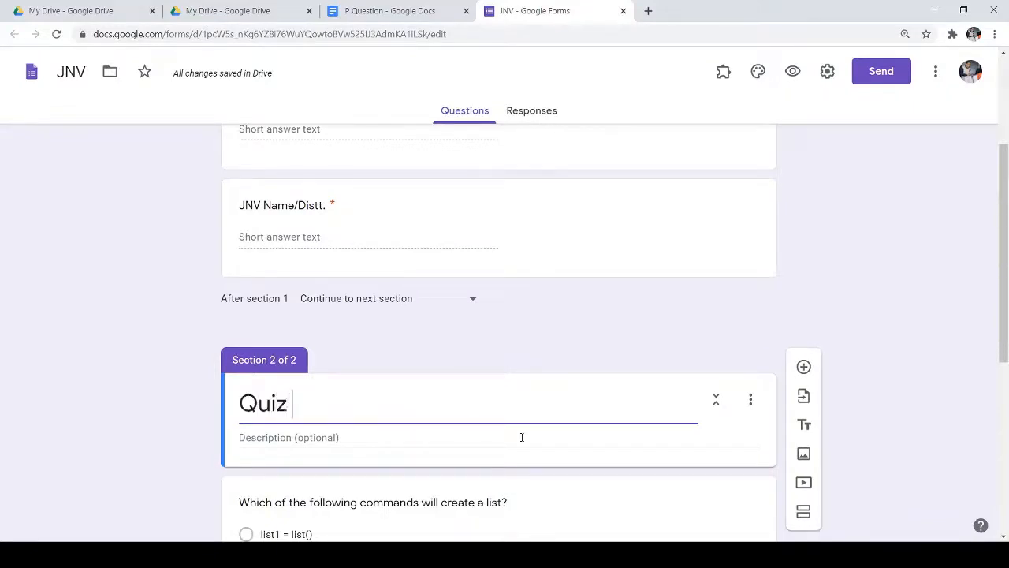
pyautogui.write('Section')
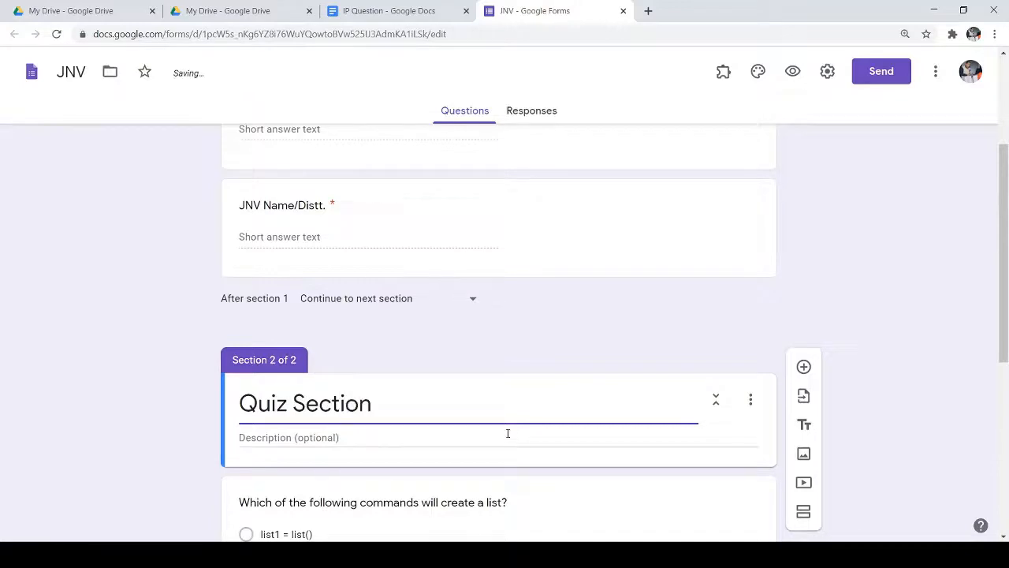
pyautogui.click(358, 432)
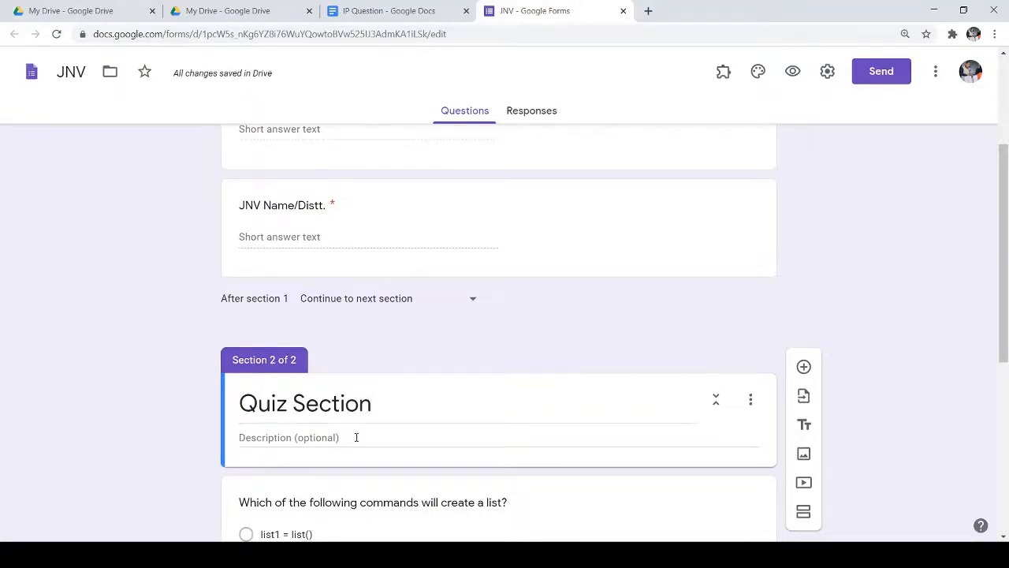
# Add a new question after the list("hello") question at the form's end and set its type to Multiple choice grid.
pyautogui.scroll(-2, 377, 413)
pyautogui.scroll(-3, 333, 339)
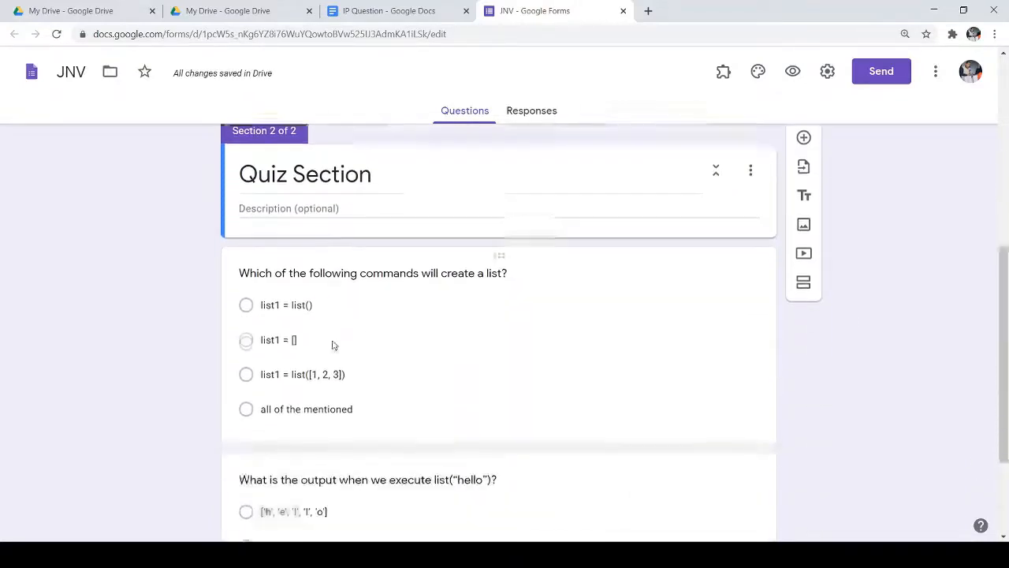
pyautogui.scroll(-1, 331, 325)
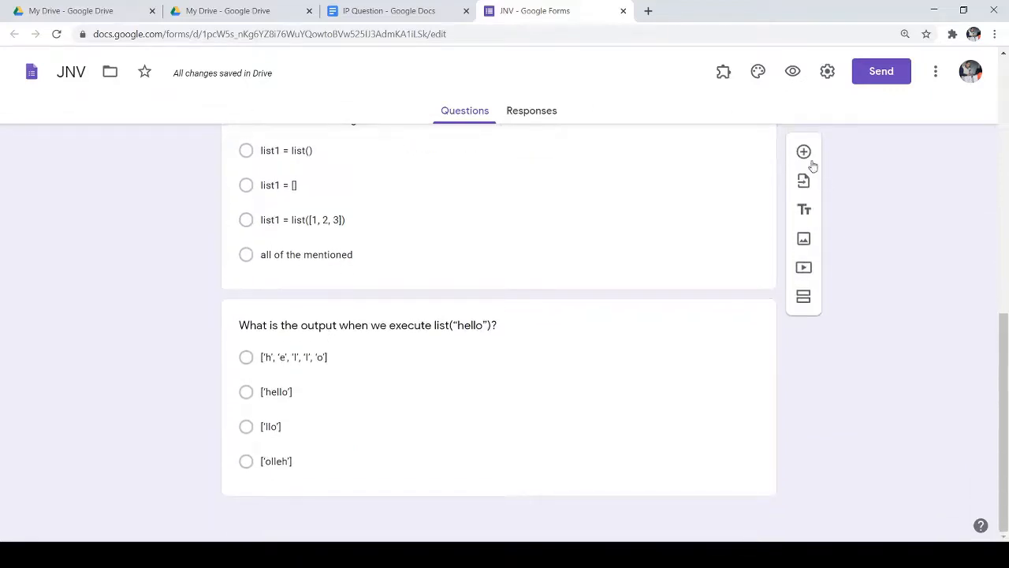
pyautogui.click(355, 477)
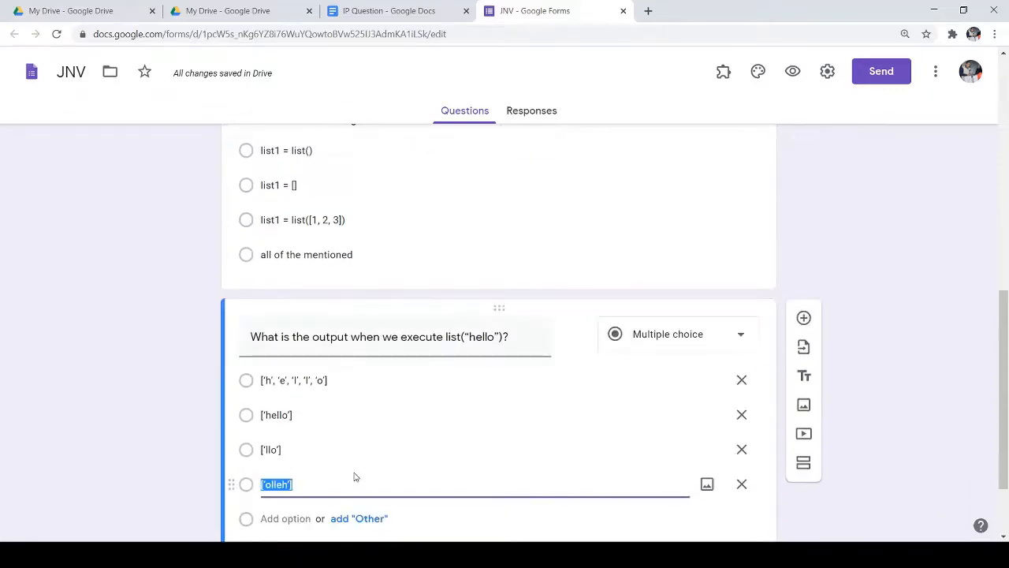
pyautogui.click(373, 468)
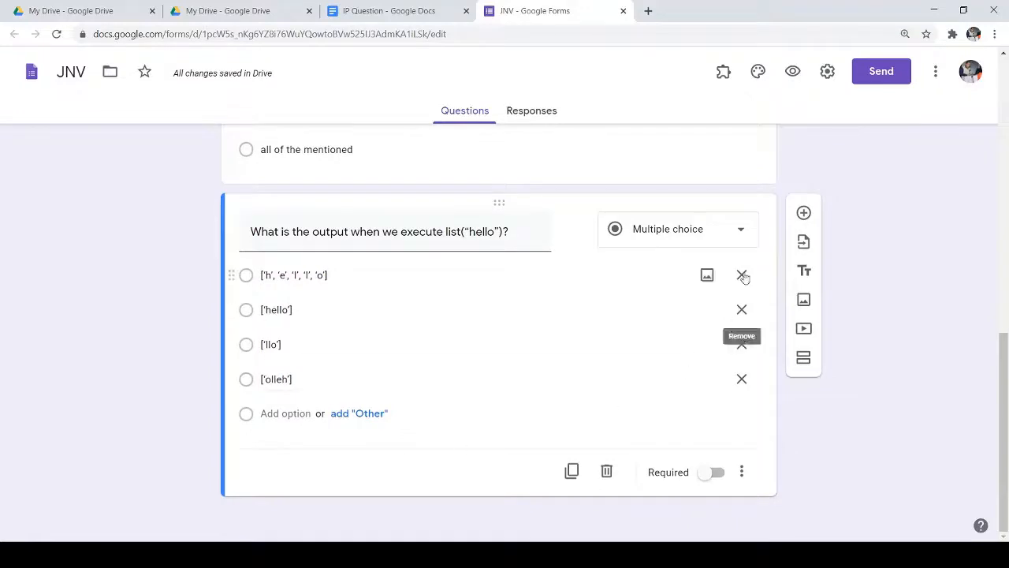
pyautogui.click(804, 213)
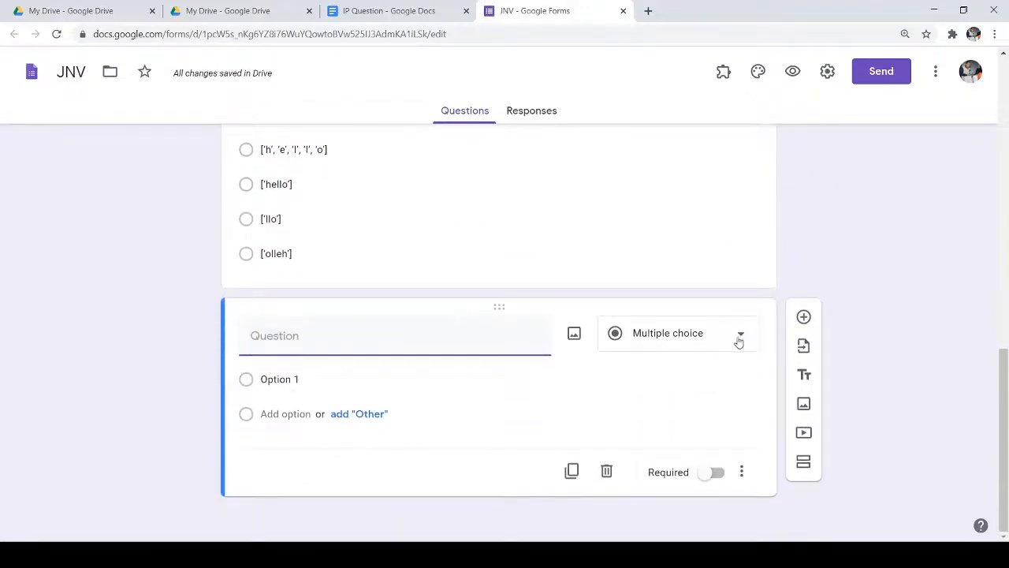
pyautogui.click(738, 340)
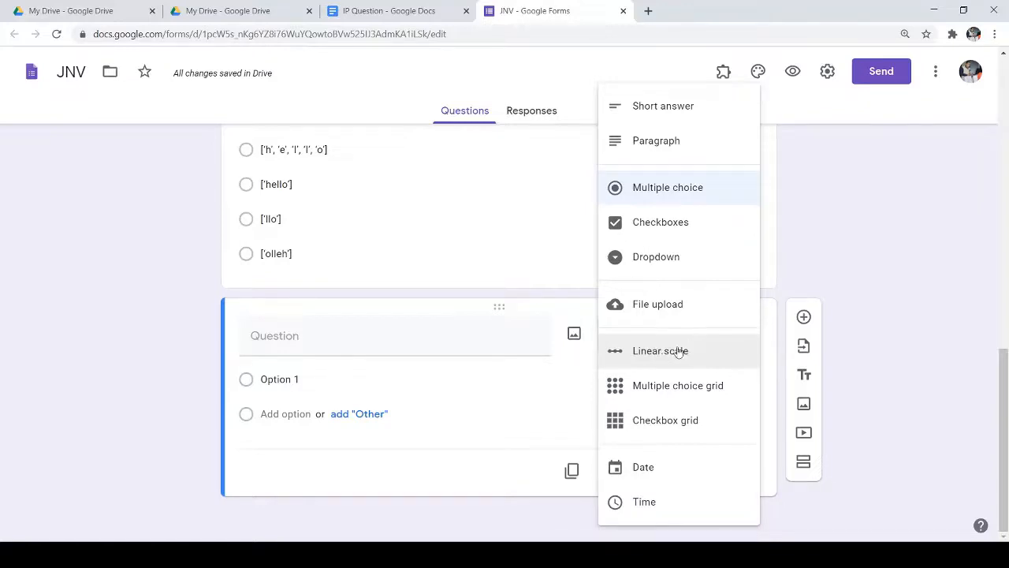
pyautogui.click(715, 386)
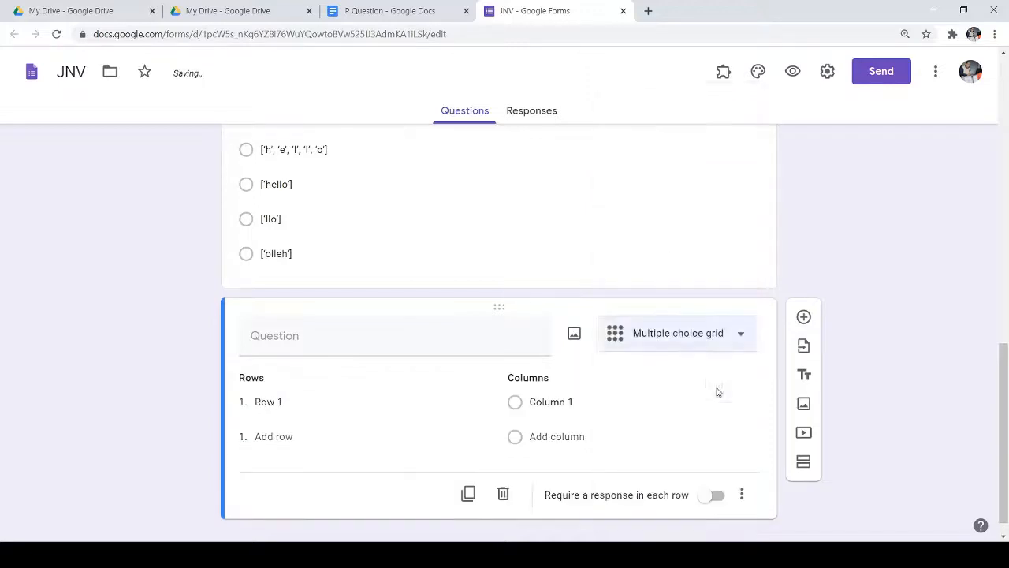
# Enter "Choose your time Suitable for Class" as the grid question's text.
pyautogui.click(341, 333)
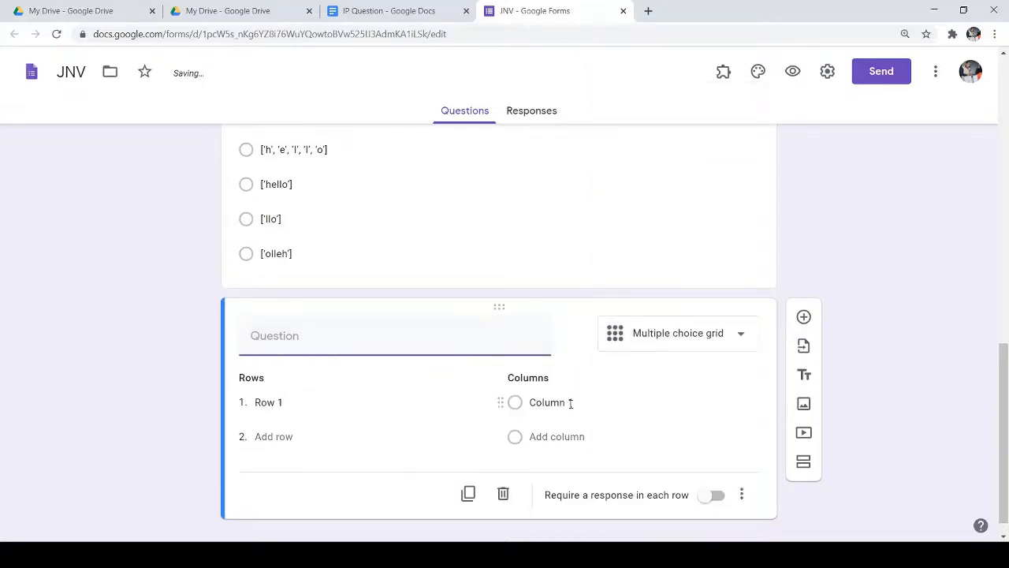
pyautogui.write('Choose your time fo')
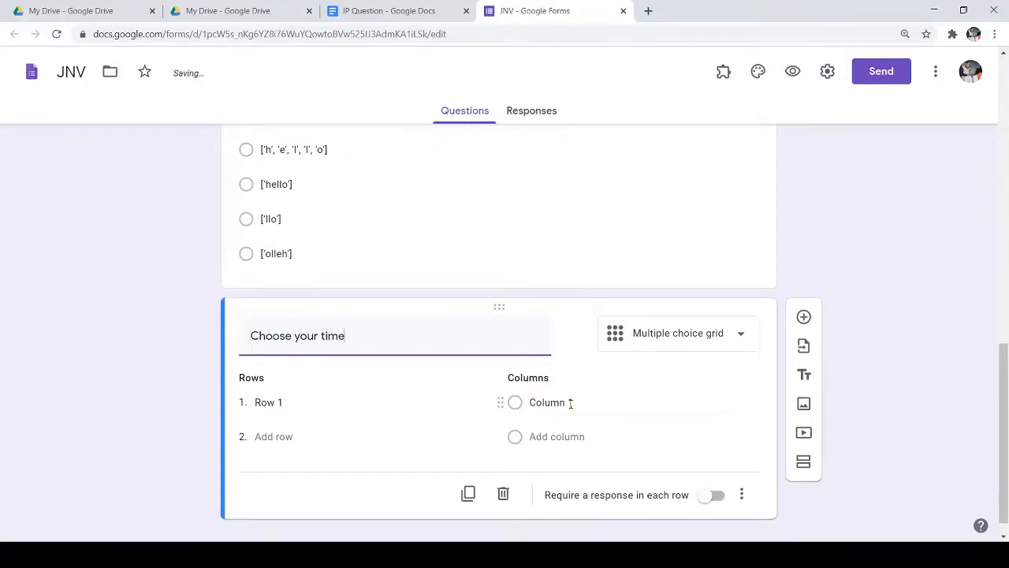
pyautogui.press('BackSpace')
pyautogui.press('BackSpace')
pyautogui.press('BackSpace')
pyautogui.write('Slo')
pyautogui.press('BackSpace')
pyautogui.press('BackSpace')
pyautogui.write('uitable for Class')
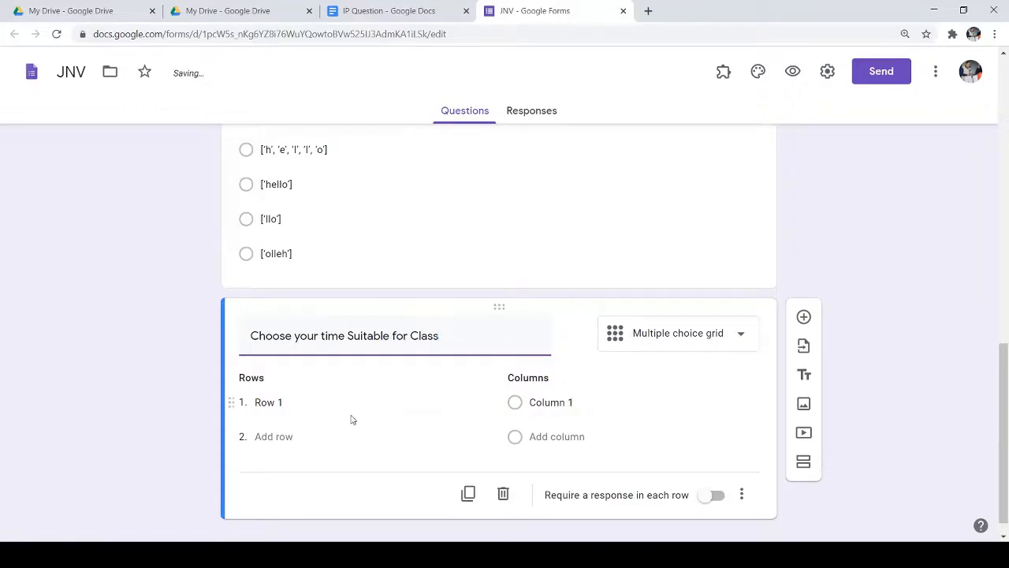
# Fill the grid question's rows with Monday, Tuesday and Wednesday.
pyautogui.click(301, 399)
pyautogui.write('Monday')
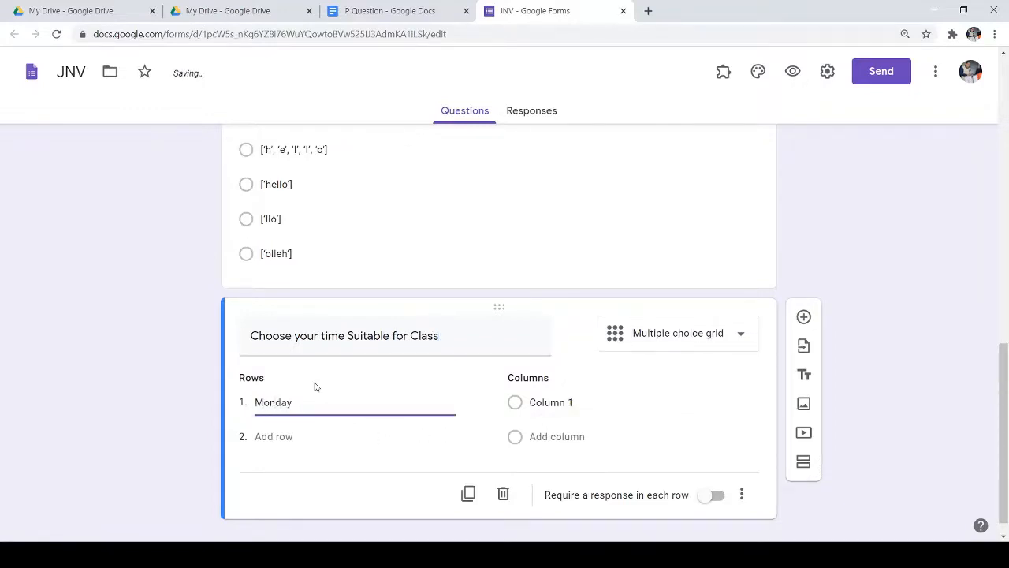
pyautogui.press('Return')
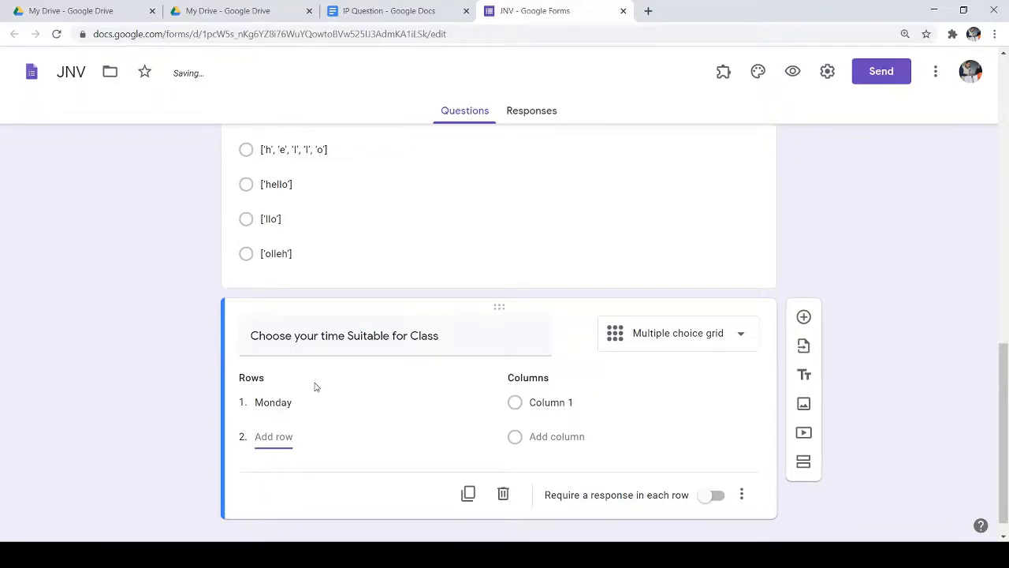
pyautogui.write('ues')
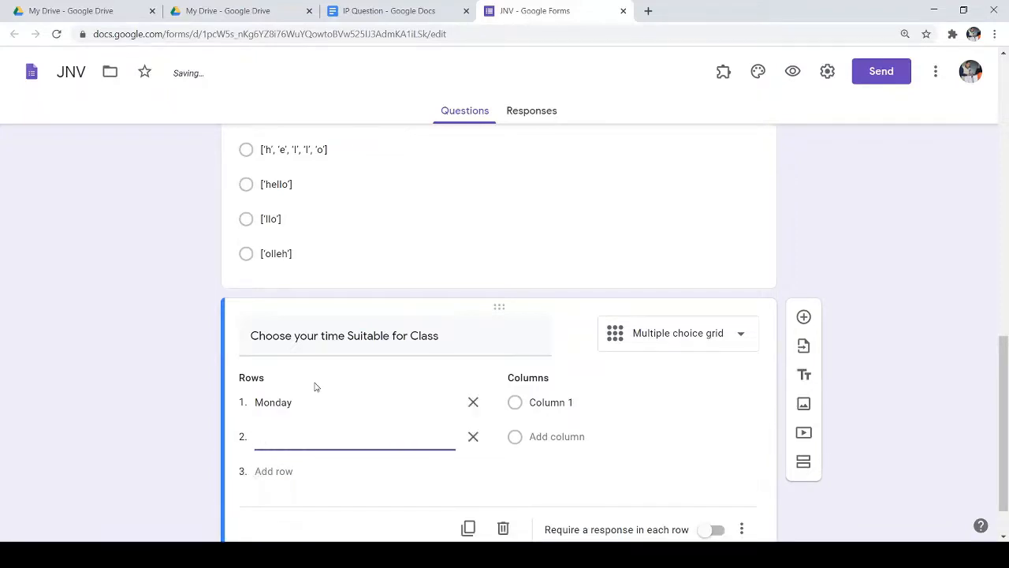
pyautogui.write('esday')
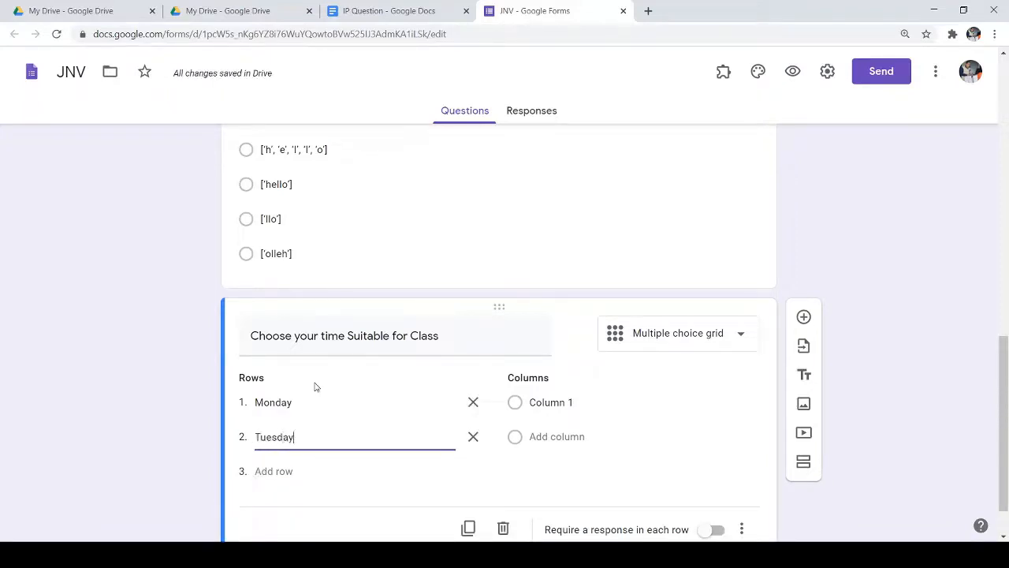
pyautogui.press('Tab')
pyautogui.press('Tab')
pyautogui.write('We')
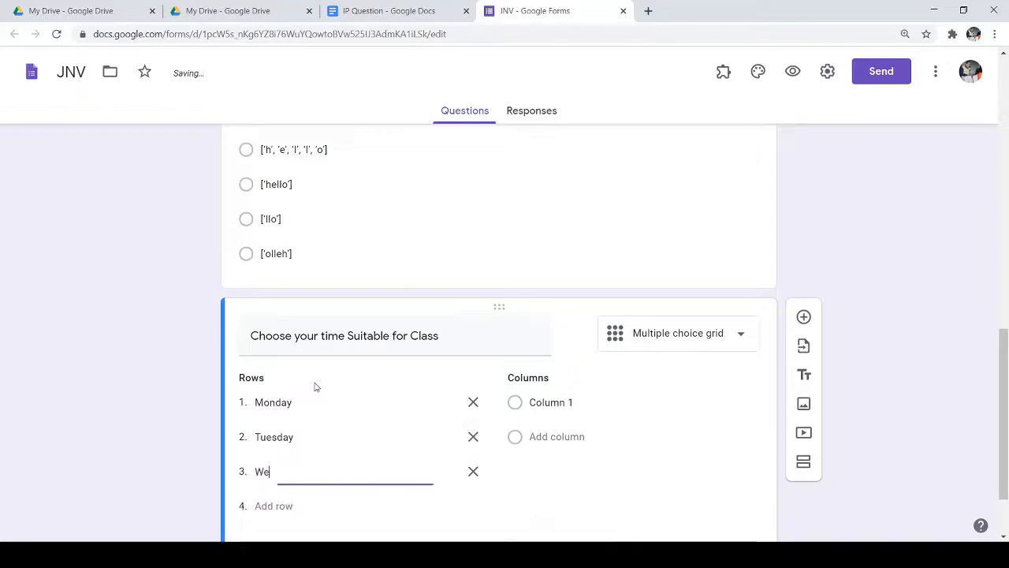
pyautogui.write('dene')
pyautogui.press('BackSpace')
pyautogui.write('nesday')
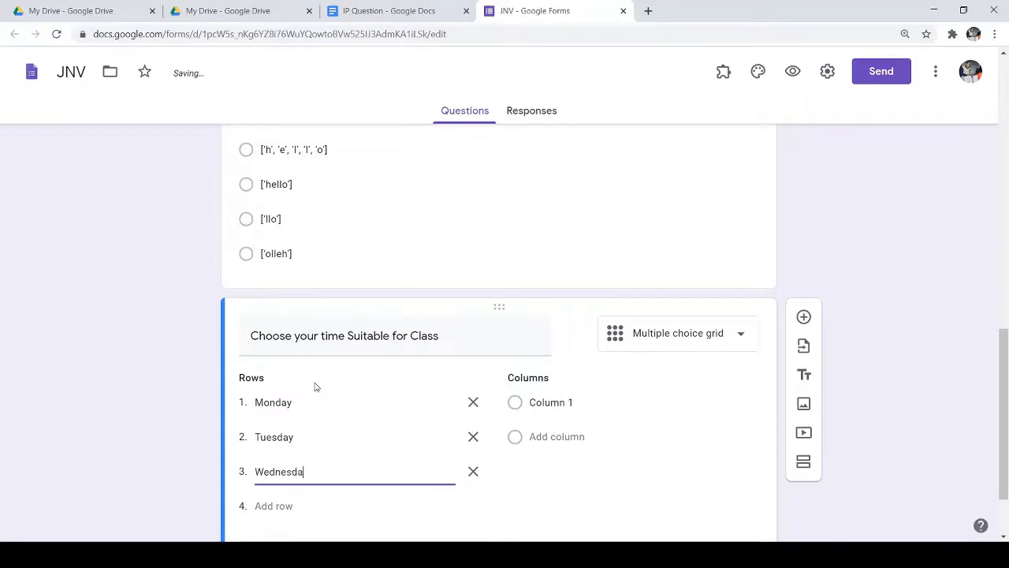
# Fill the grid question's columns with 8 AM, 9 AM and 10 AM, and require a response in each row.
pyautogui.click(556, 404)
pyautogui.write('8 A')
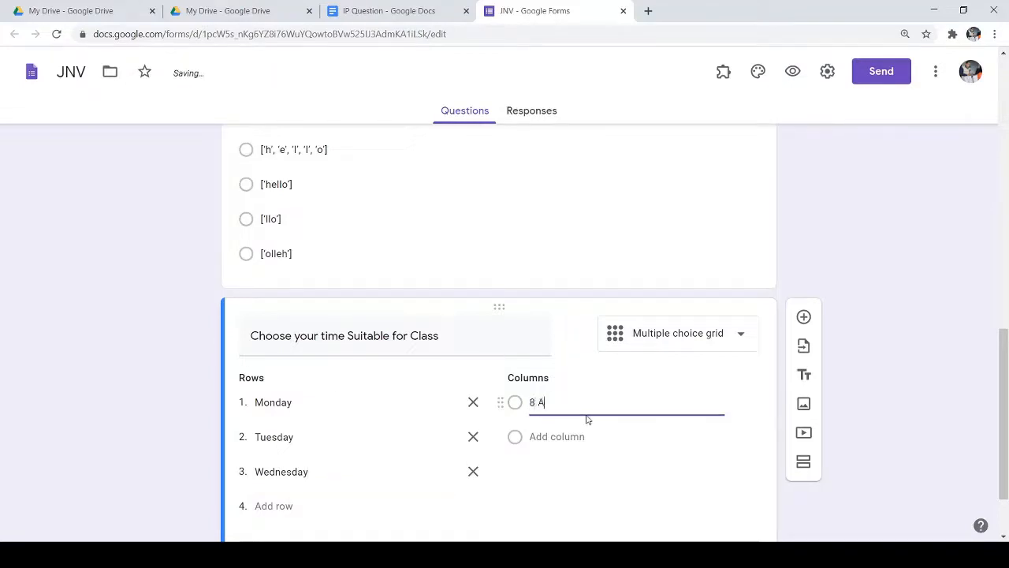
pyautogui.write('M')
pyautogui.click(574, 435)
pyautogui.write('9')
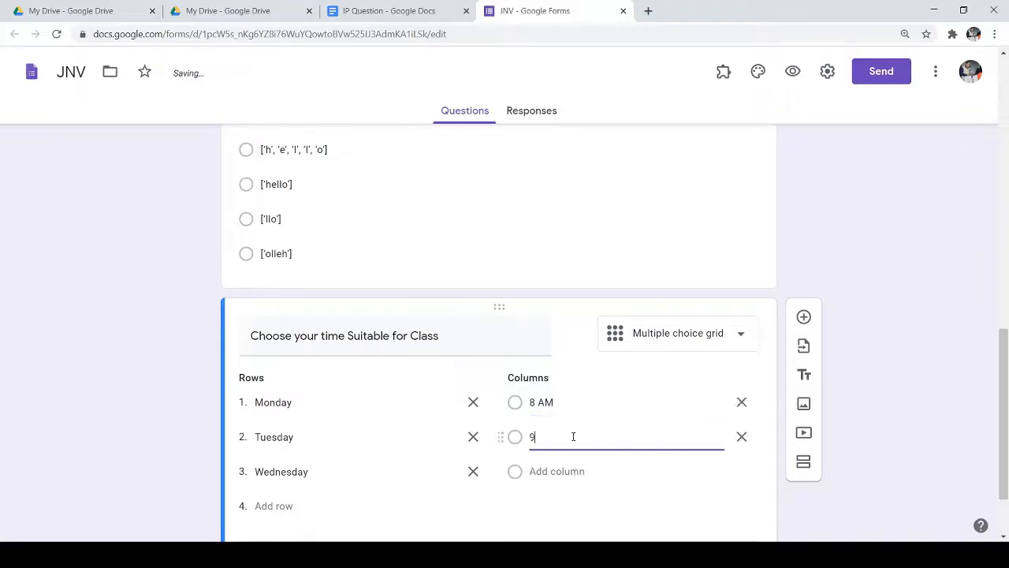
pyautogui.write(' AM')
pyautogui.click(568, 469)
pyautogui.write('10')
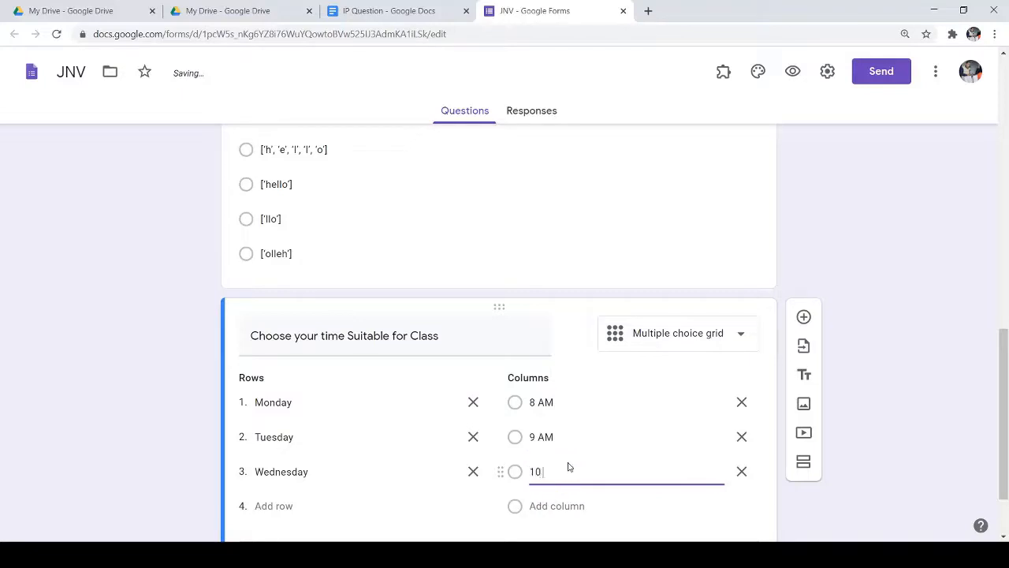
pyautogui.write(' AM')
pyautogui.scroll(-2, 676, 347)
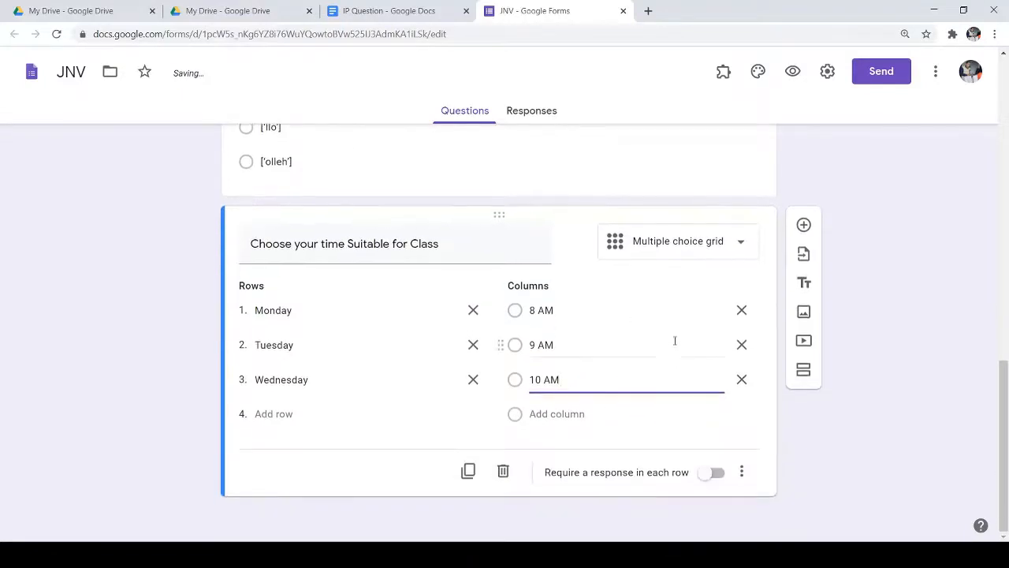
pyautogui.click(718, 475)
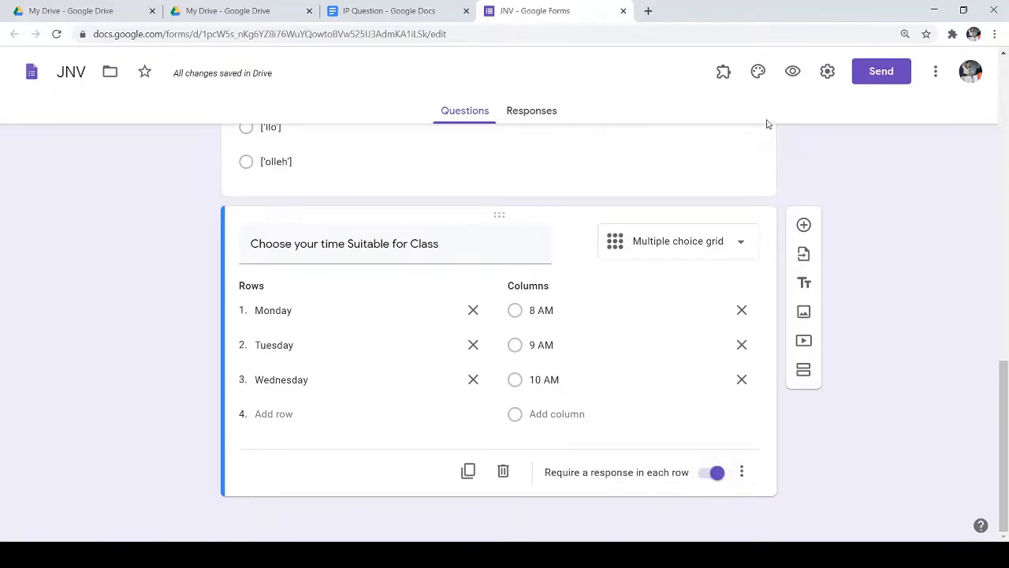
# Preview the form and try to continue past the first section without answering the name and JNV questions.
pyautogui.click(793, 78)
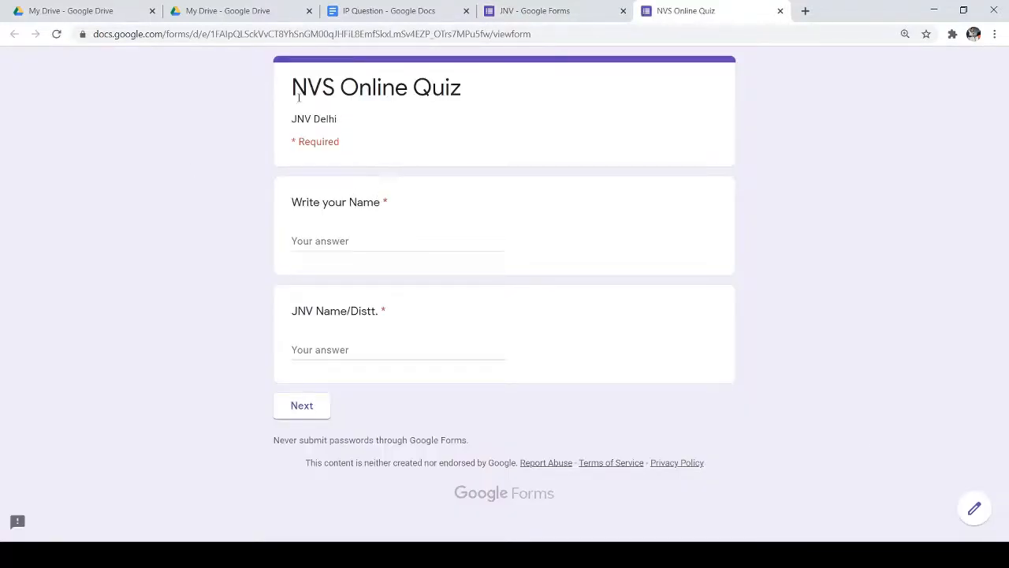
pyautogui.moveTo(292, 87); pyautogui.dragTo(379, 340)
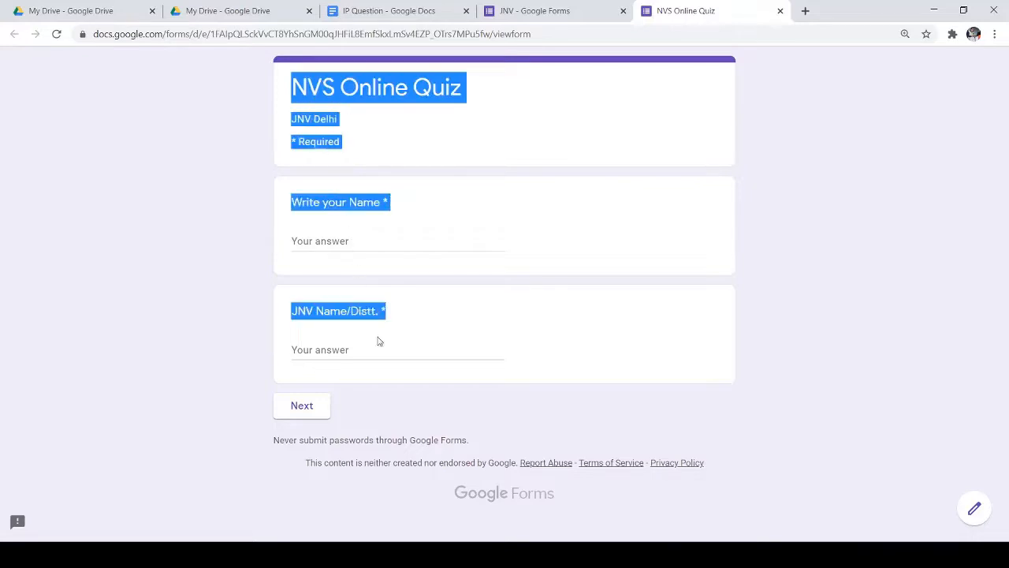
pyautogui.click(313, 415)
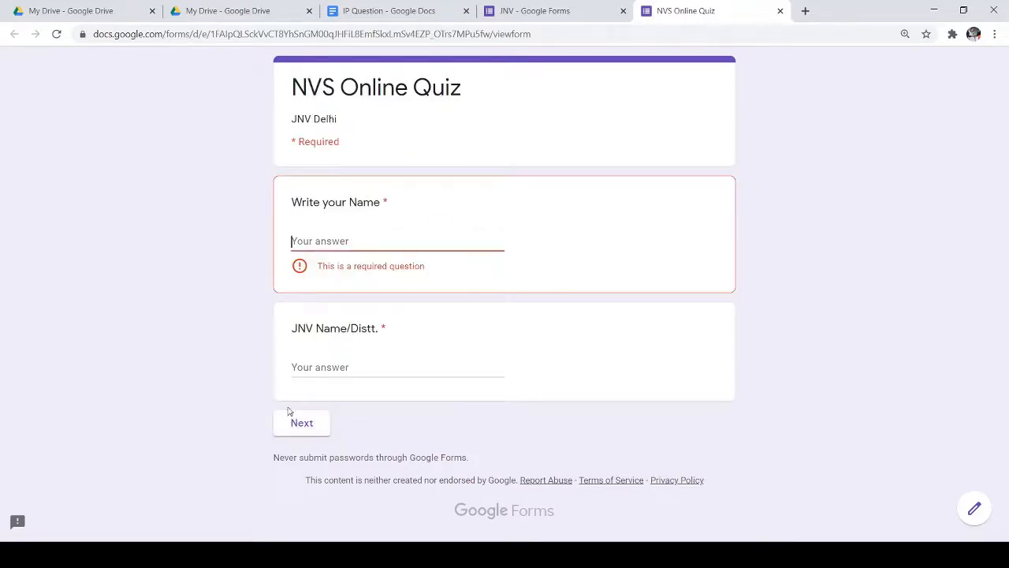
pyautogui.click(321, 142)
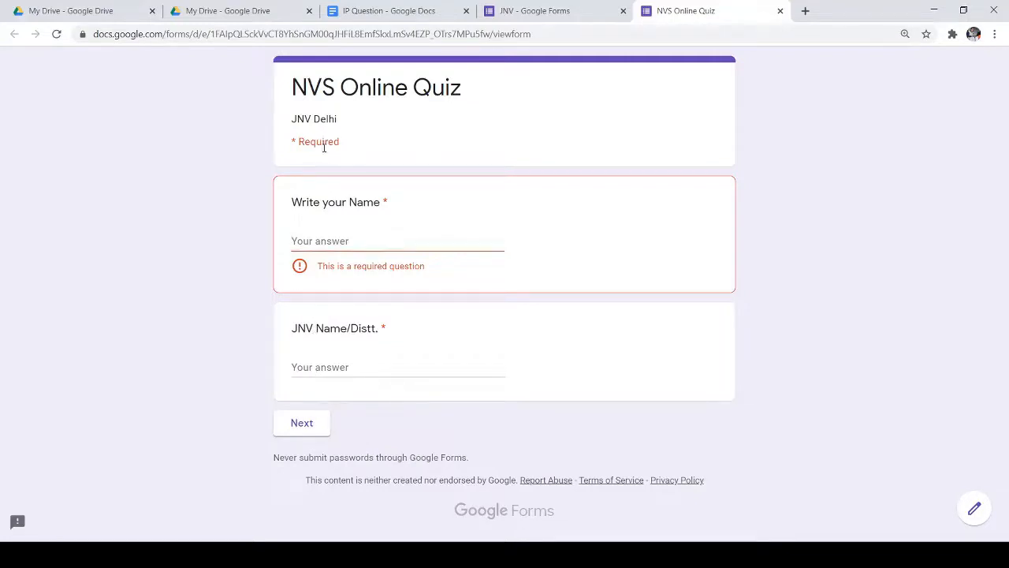
pyautogui.click(332, 245)
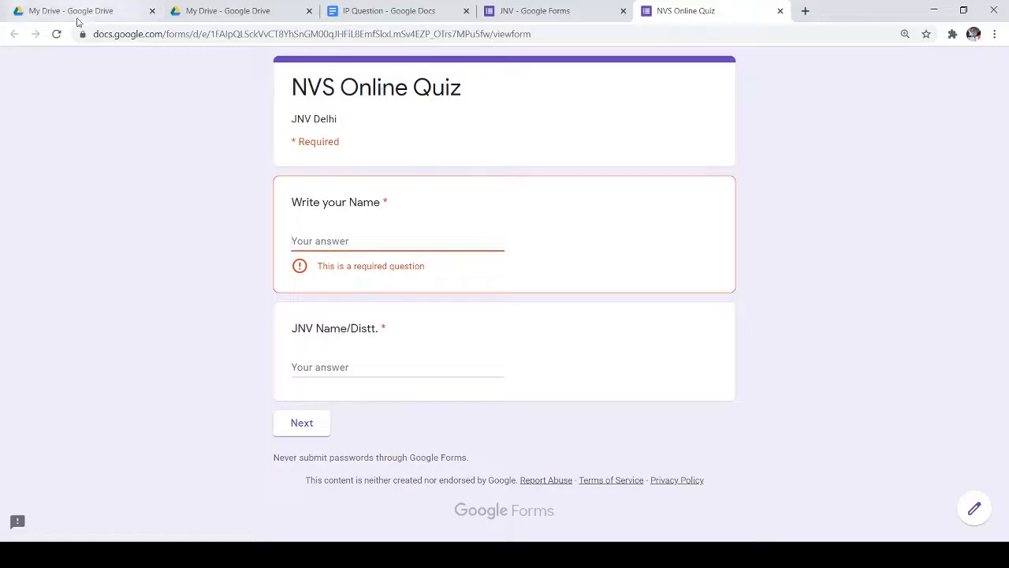
pyautogui.click(354, 365)
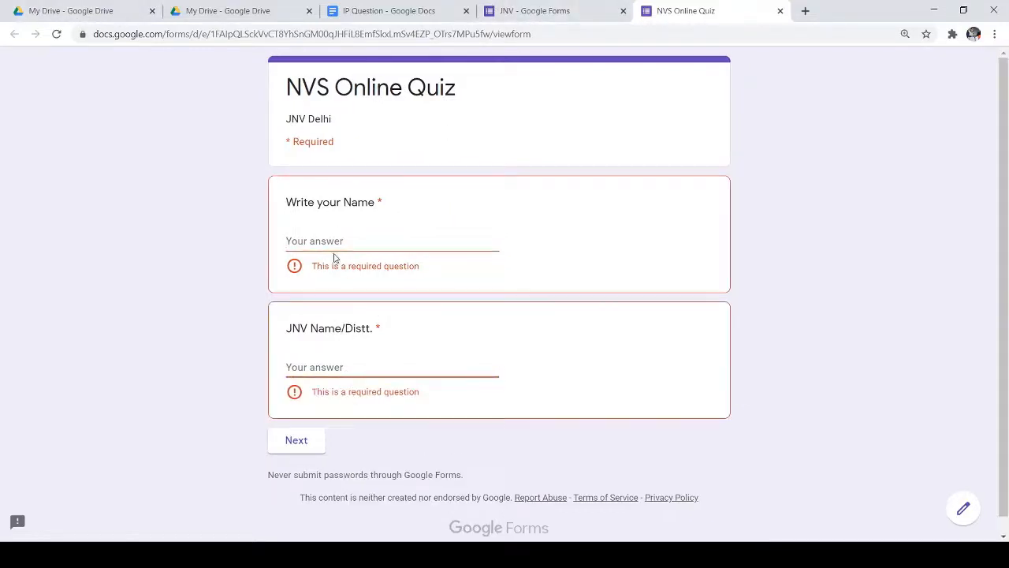
# Return to the form editor and make the "Write your Name" question optional.
pyautogui.click(570, 11)
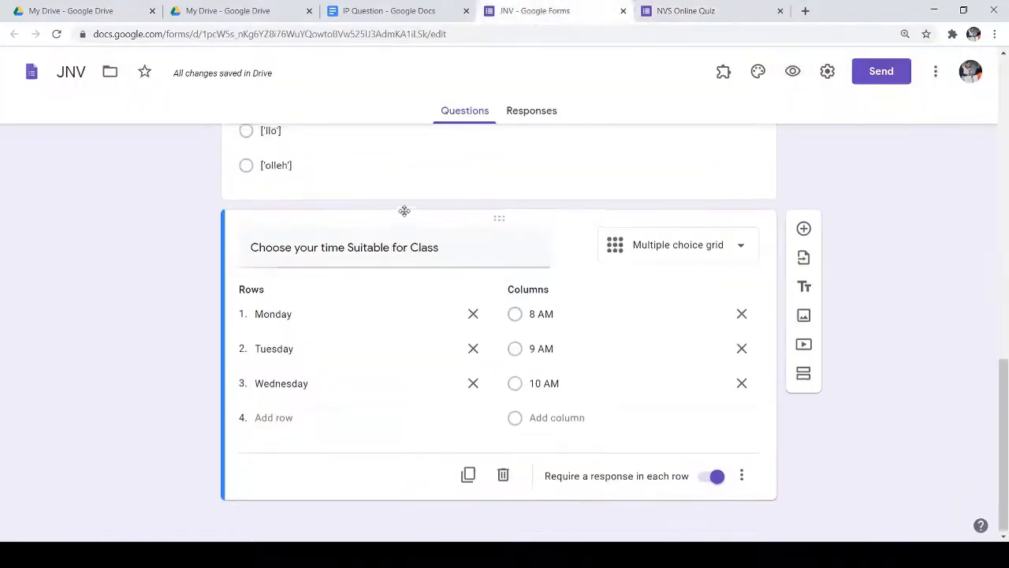
pyautogui.scroll(5, 405, 210)
pyautogui.scroll(3, 407, 204)
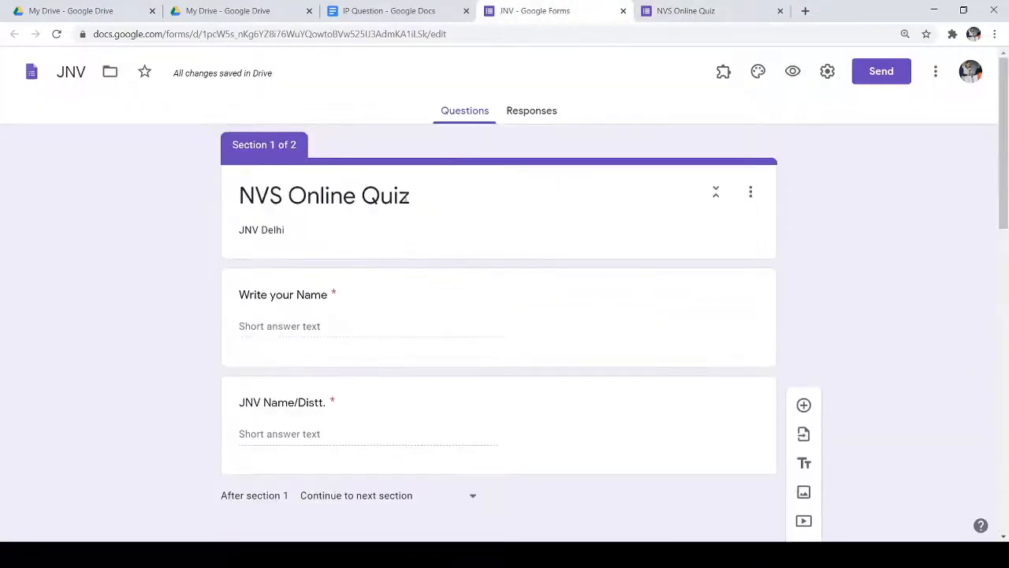
pyautogui.click(360, 237)
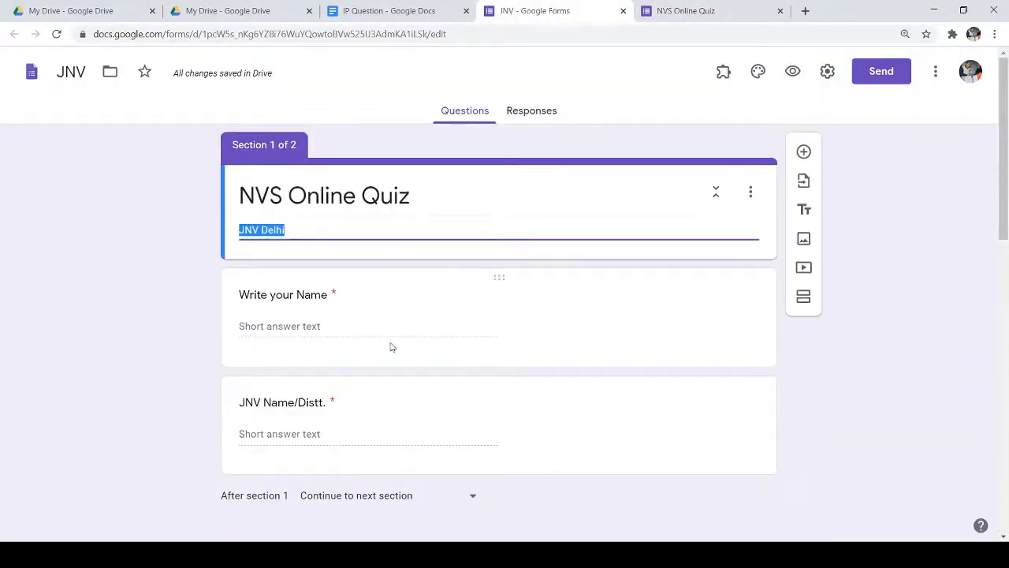
pyautogui.click(378, 321)
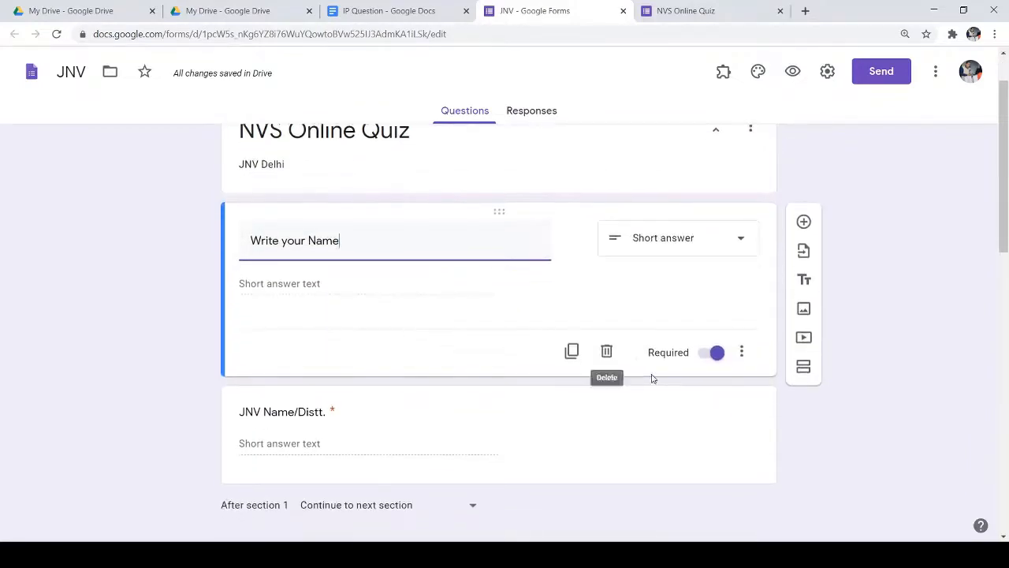
pyautogui.click(702, 353)
pyautogui.click(701, 353)
pyautogui.click(702, 355)
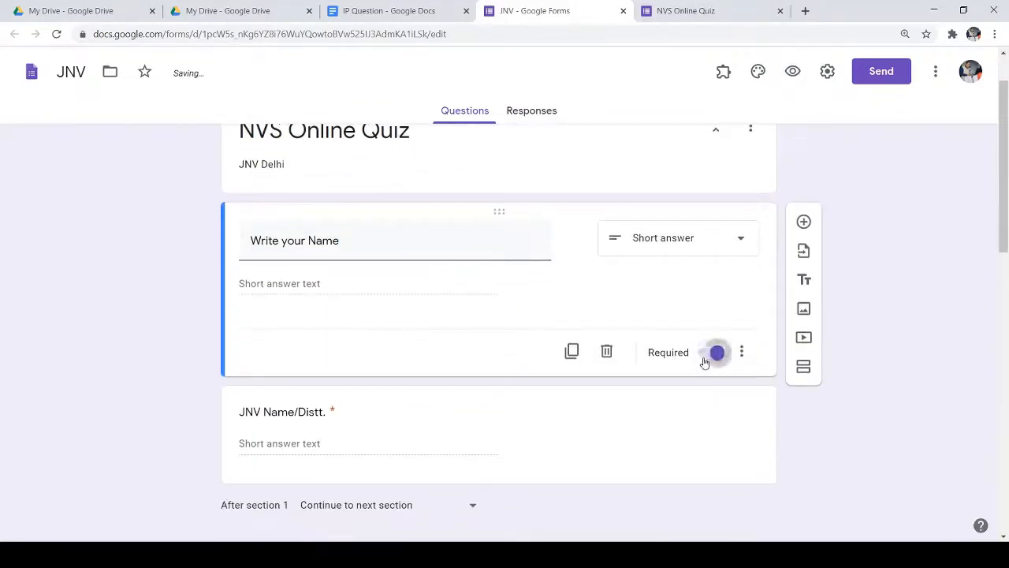
# Make the "JNV Name/Distt." question optional.
pyautogui.scroll(-3, 587, 355)
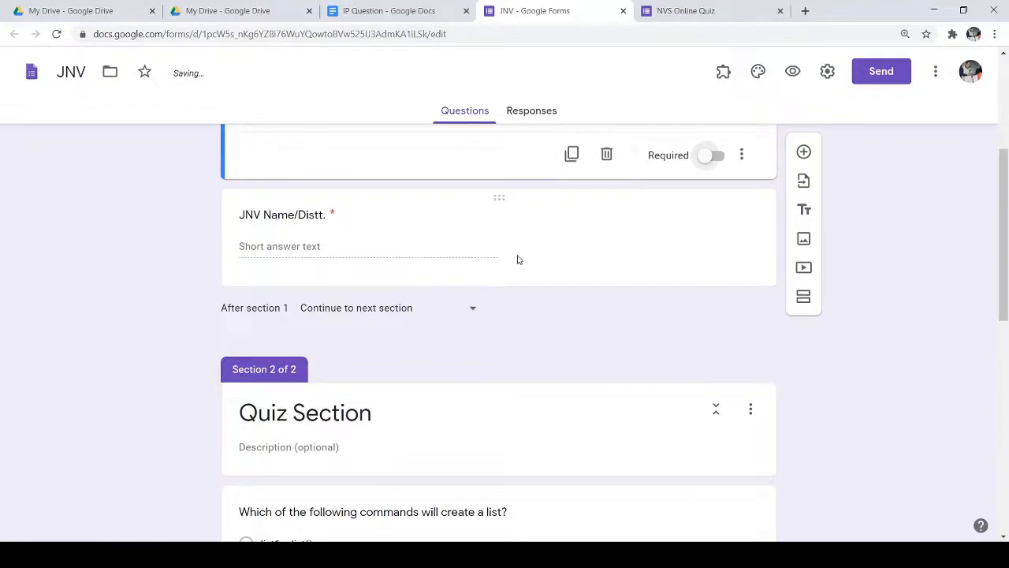
pyautogui.click(585, 252)
pyautogui.click(710, 263)
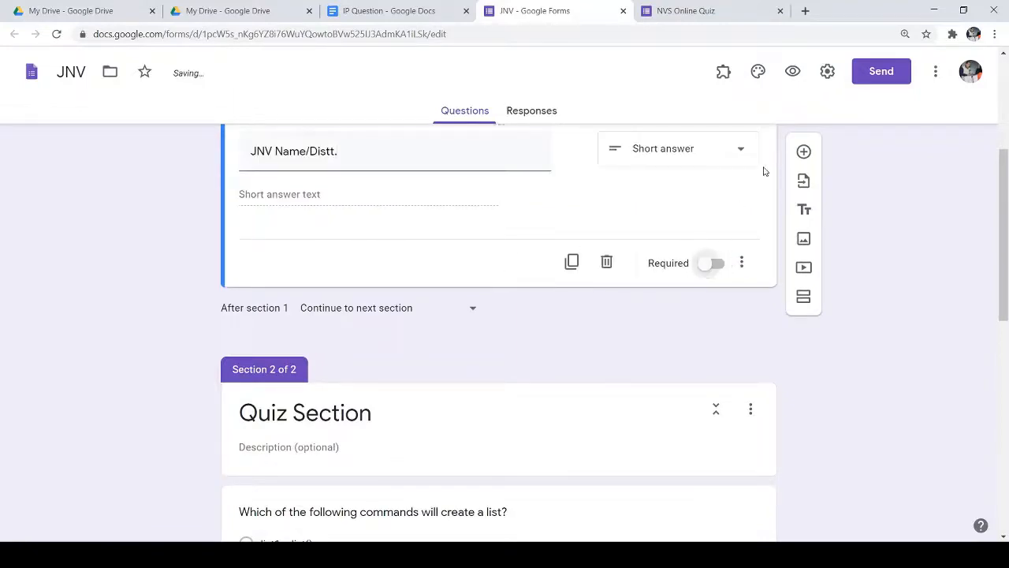
# Preview the form again, continue to the Quiz Section and review its questions down to the class-time grid.
pyautogui.click(792, 71)
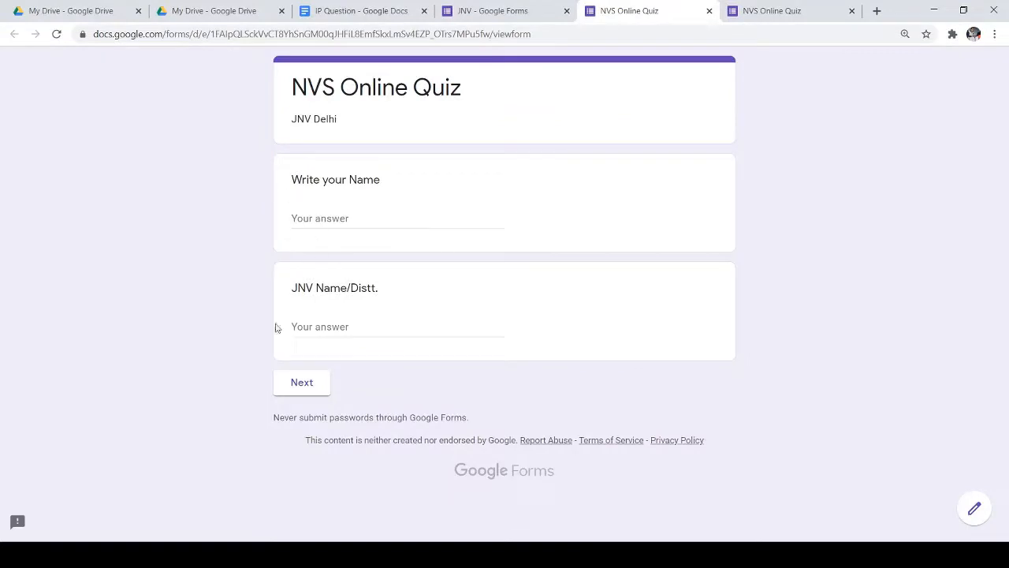
pyautogui.click(296, 385)
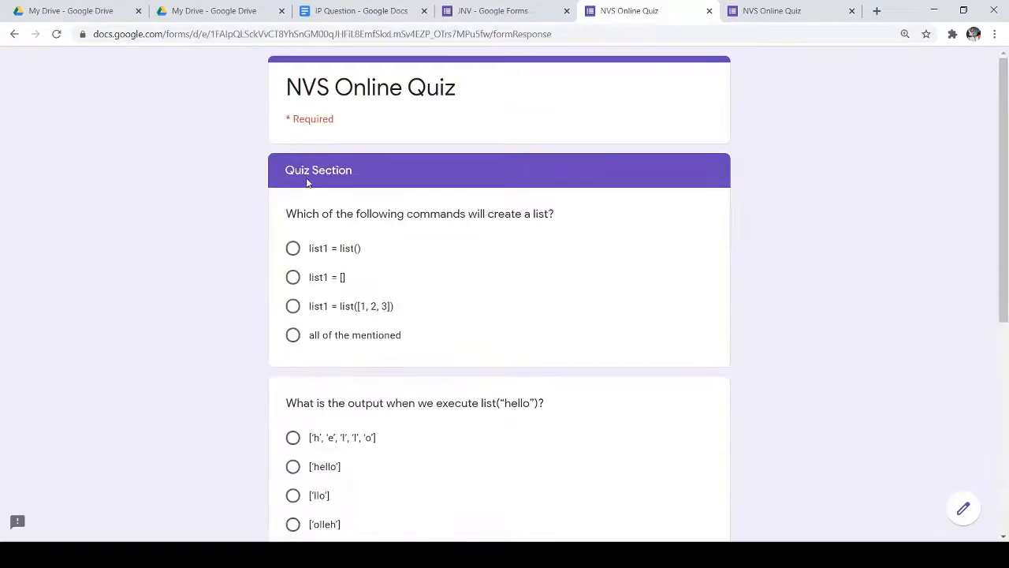
pyautogui.scroll(-1, 319, 241)
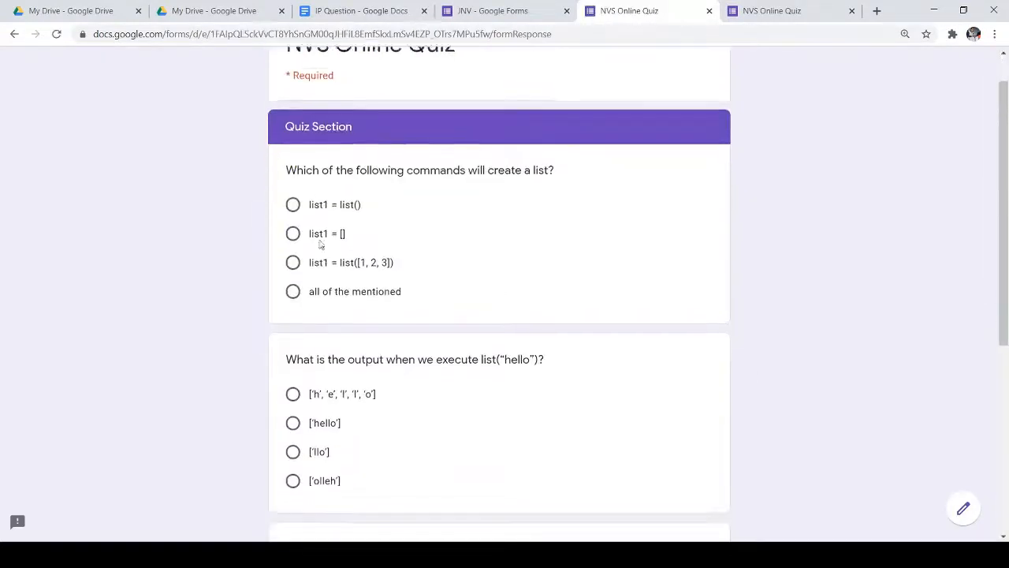
pyautogui.moveTo(299, 148); pyautogui.dragTo(464, 163)
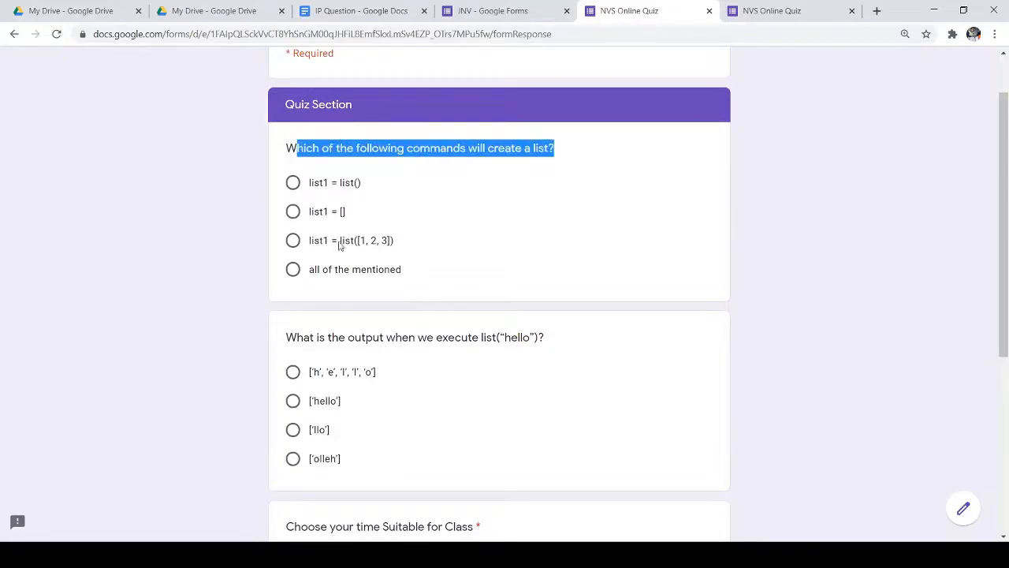
pyautogui.scroll(-2, 342, 224)
pyautogui.scroll(-2, 344, 269)
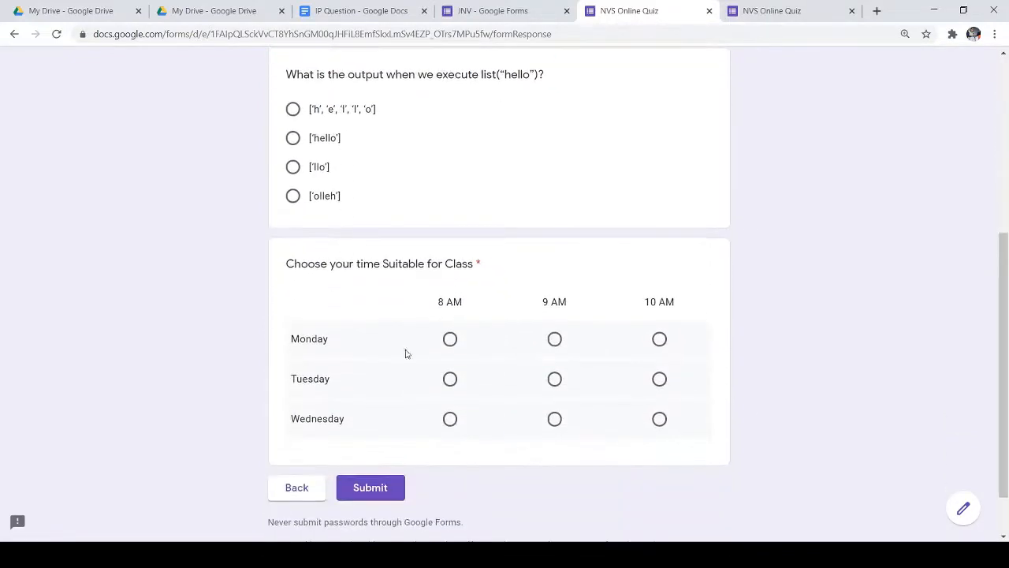
# Test the class-time grid with Monday 8 AM, Tuesday 9 AM and Wednesday 10 AM, and close that preview without submitting.
pyautogui.click(449, 339)
pyautogui.click(554, 380)
pyautogui.click(659, 419)
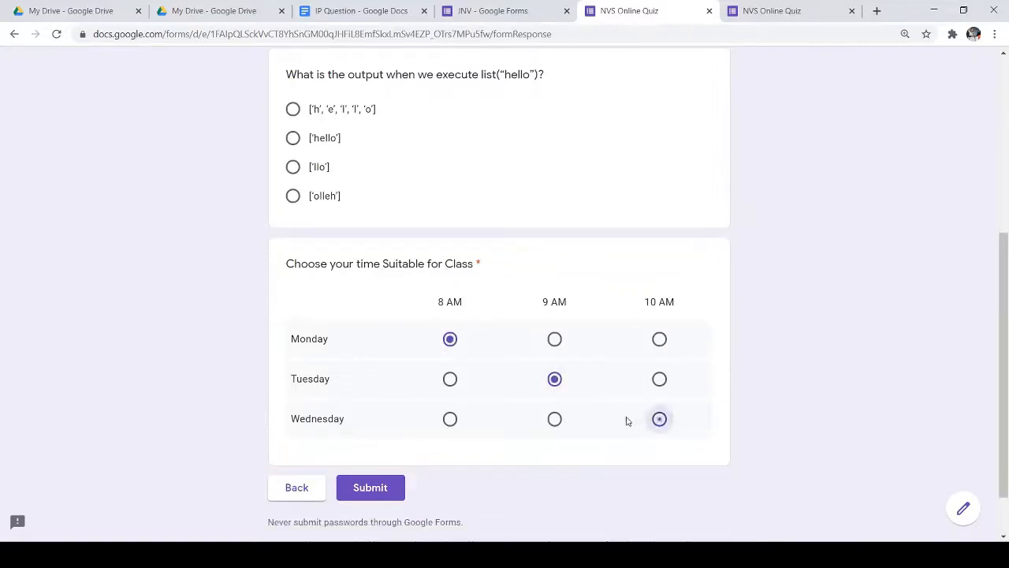
pyautogui.click(509, 11)
pyautogui.click(713, 14)
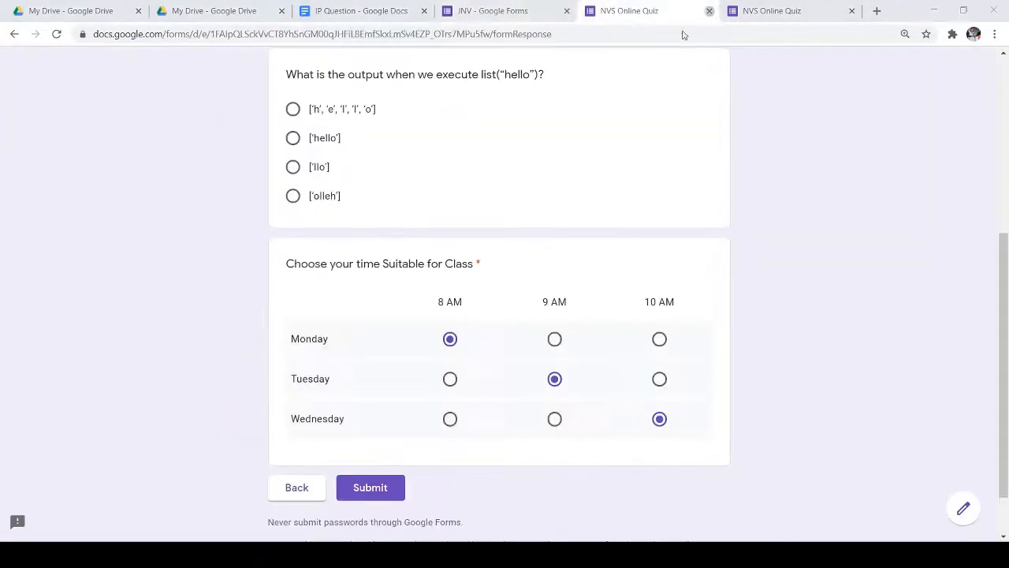
pyautogui.hotkey('ctrl', 'w')
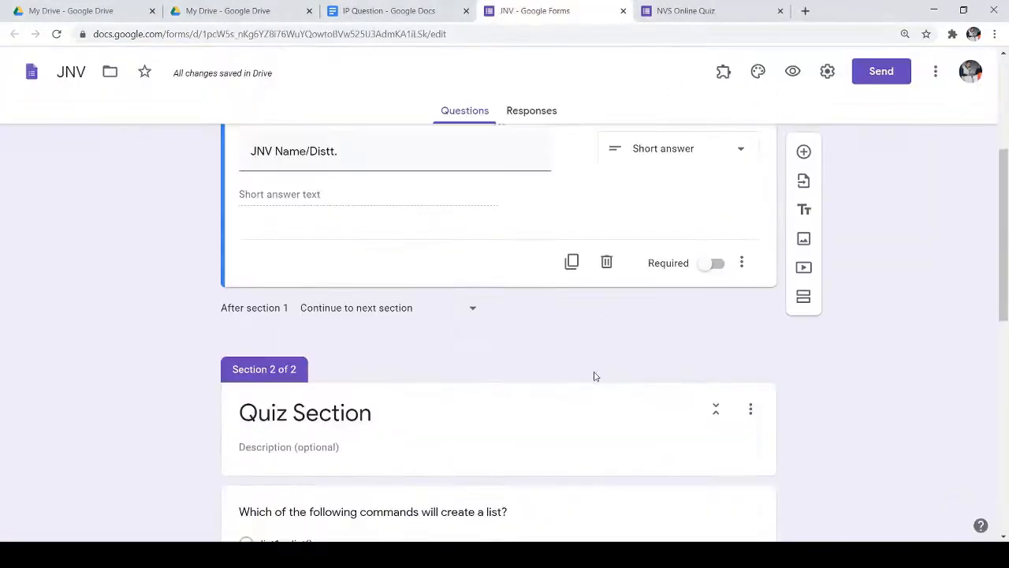
# Change the list("hello") output question's type from Multiple choice to Checkboxes.
pyautogui.scroll(-7, 414, 439)
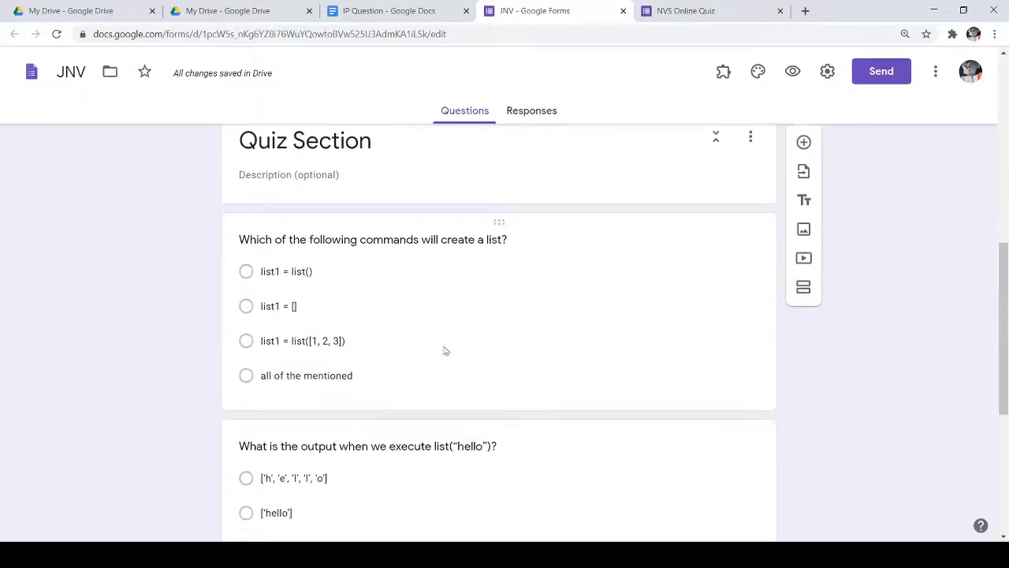
pyautogui.scroll(-1, 443, 349)
pyautogui.click(407, 185)
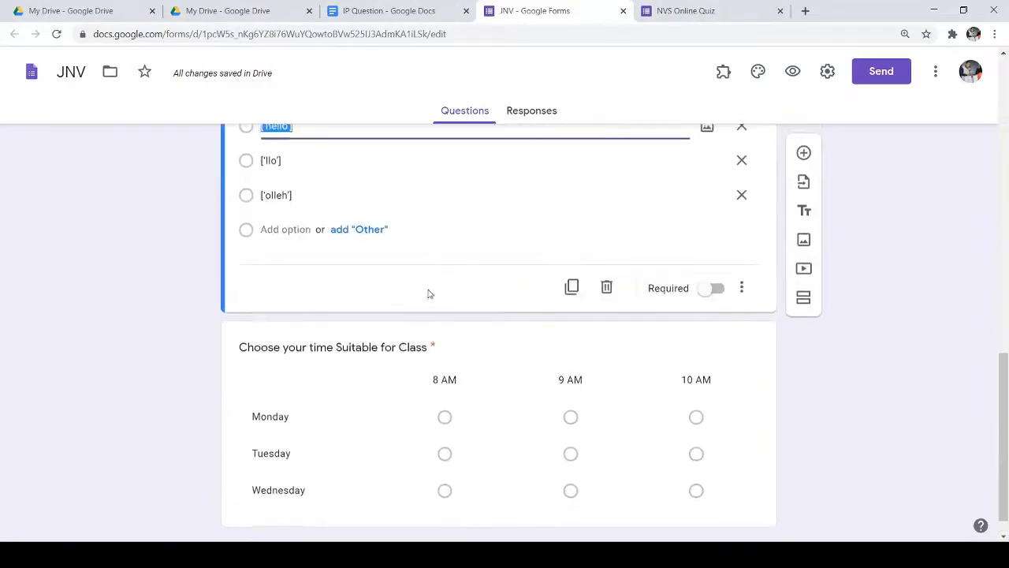
pyautogui.scroll(3, 430, 293)
pyautogui.click(742, 311)
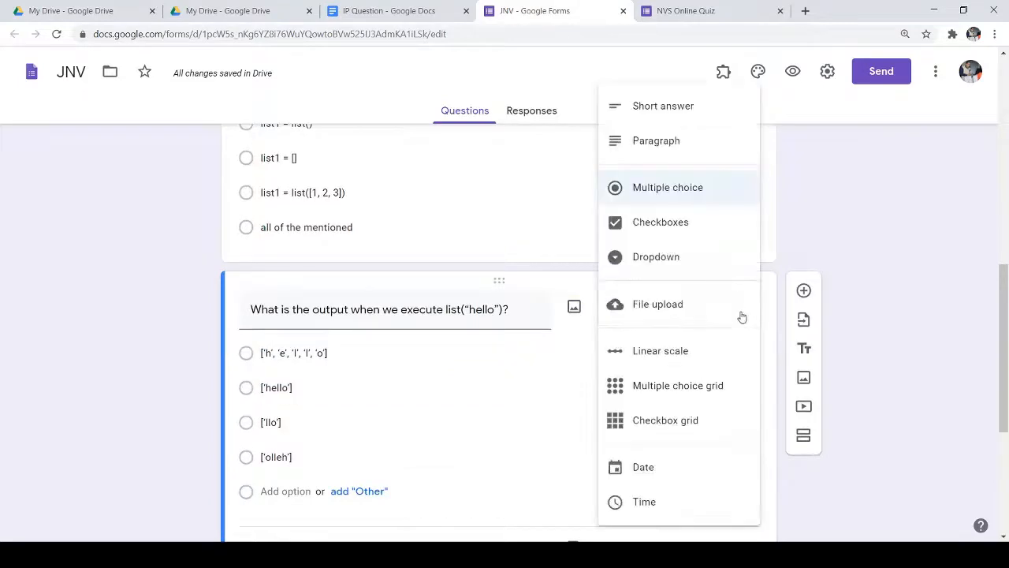
pyautogui.click(646, 229)
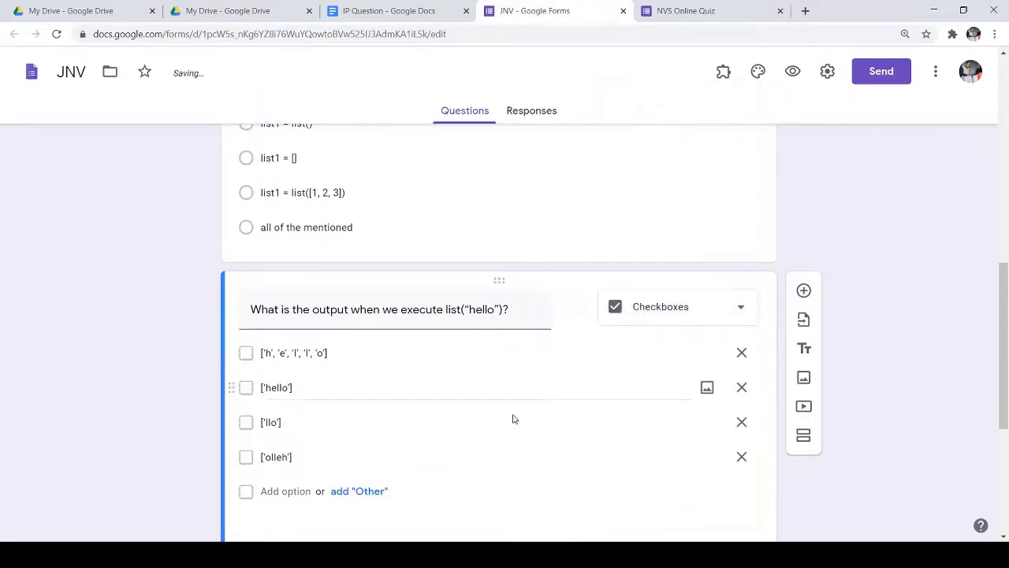
pyautogui.click(268, 412)
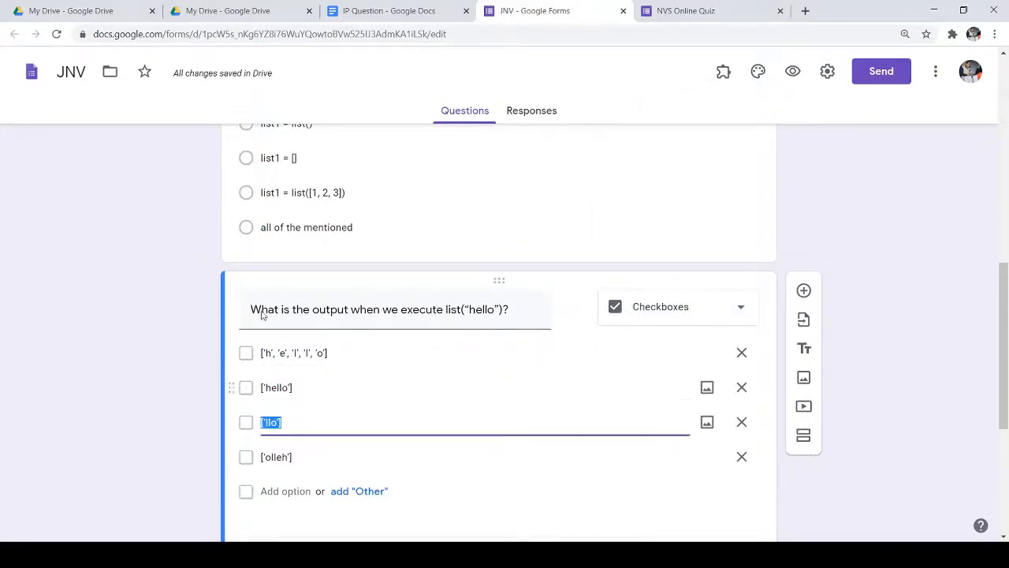
# Change the "Choose your time Suitable for Class" question's type to Checkbox grid.
pyautogui.scroll(-4, 686, 239)
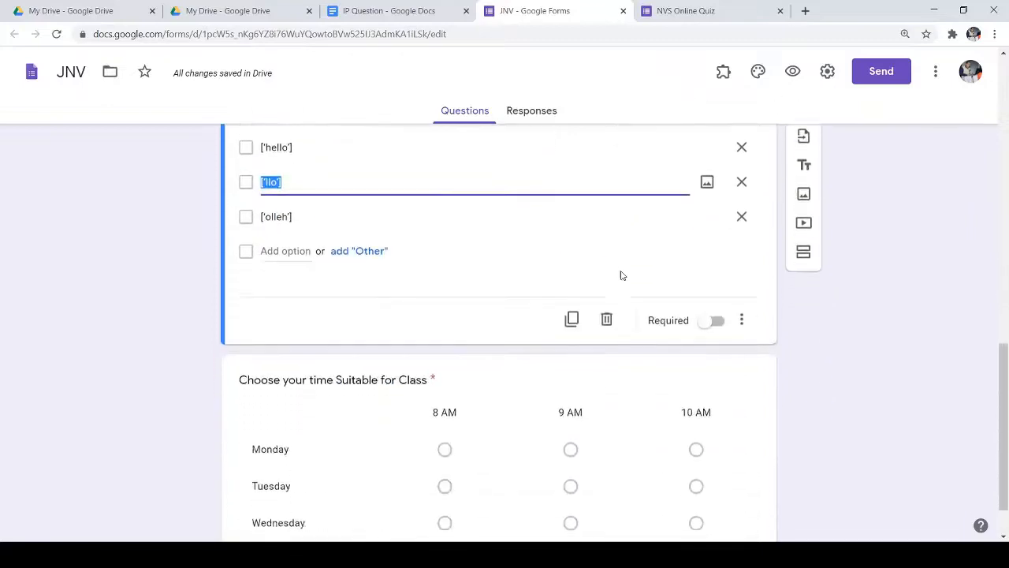
pyautogui.click(631, 338)
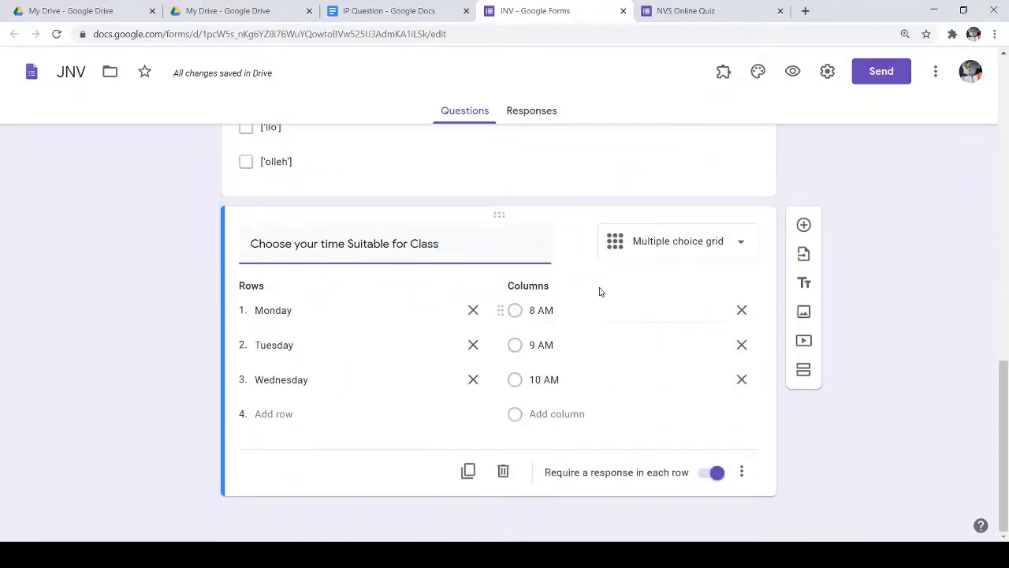
pyautogui.click(741, 247)
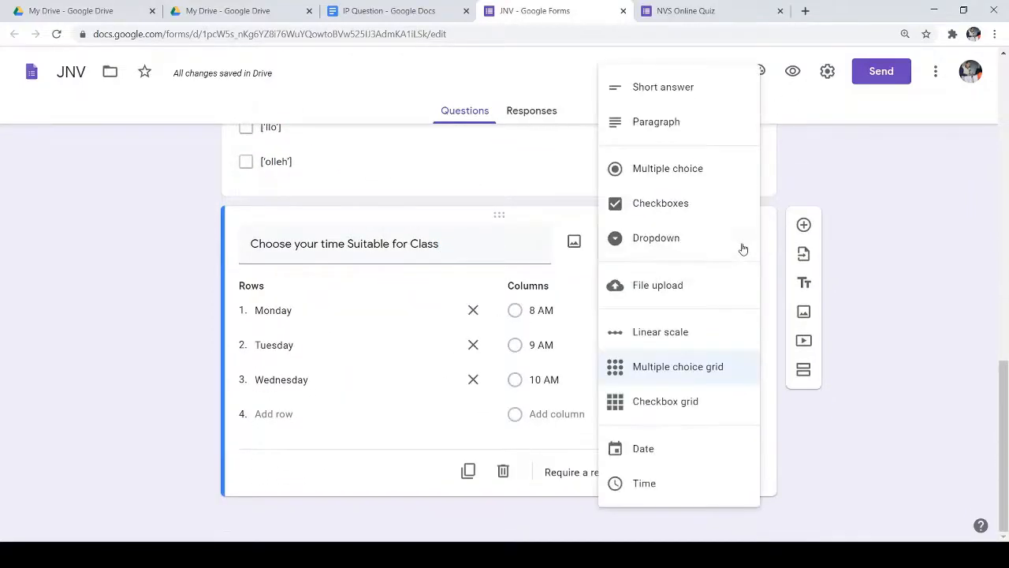
pyautogui.click(674, 401)
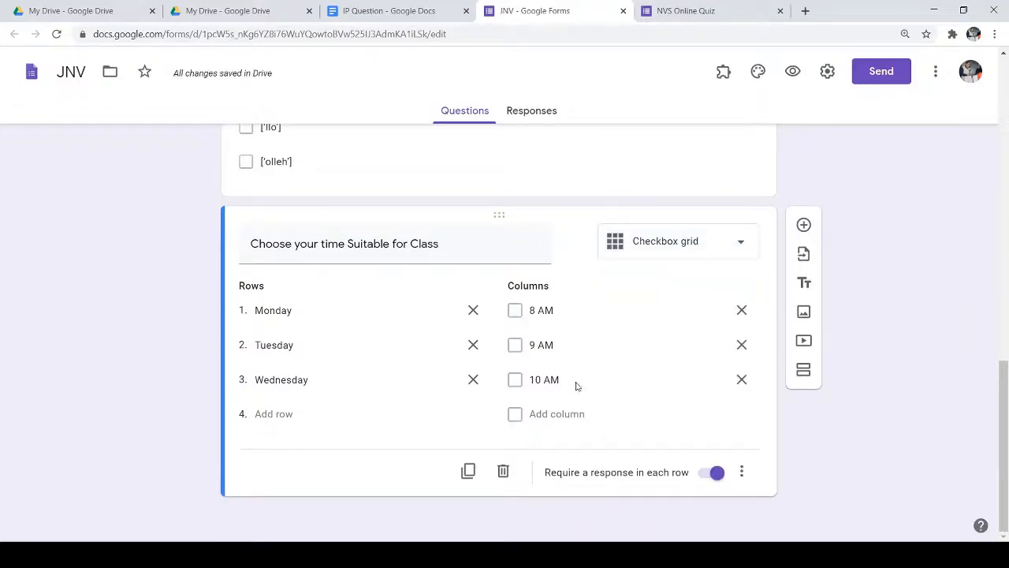
# Add a title and description block to the form and look back over the name and JNV Name/Distt. questions.
pyautogui.scroll(6, 575, 385)
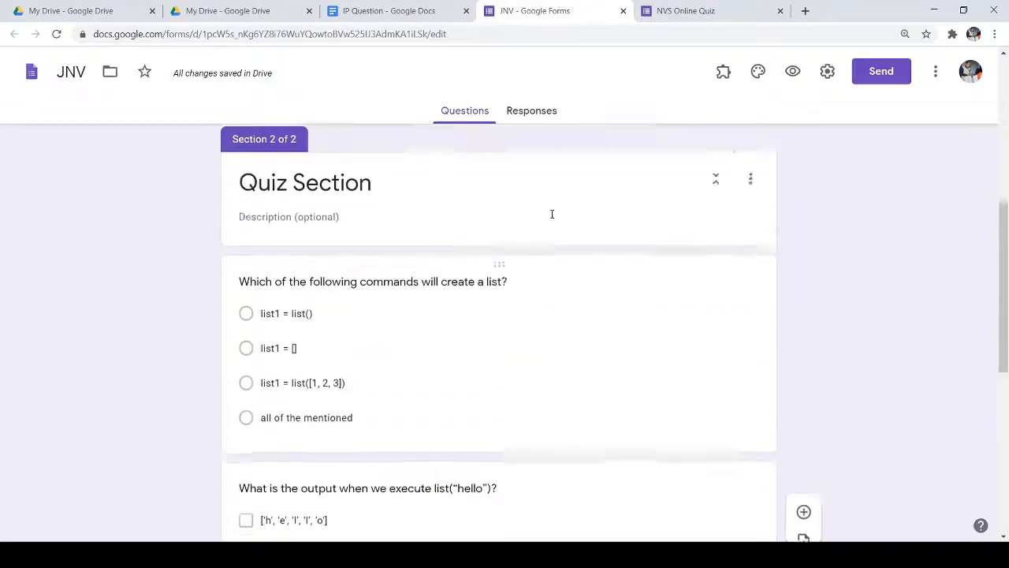
pyautogui.scroll(2, 599, 221)
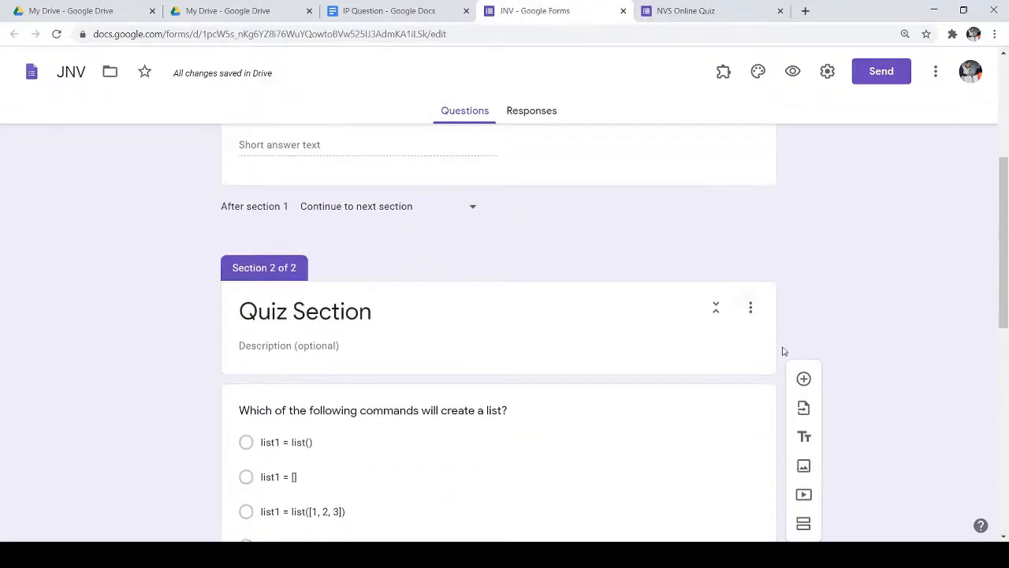
pyautogui.click(804, 438)
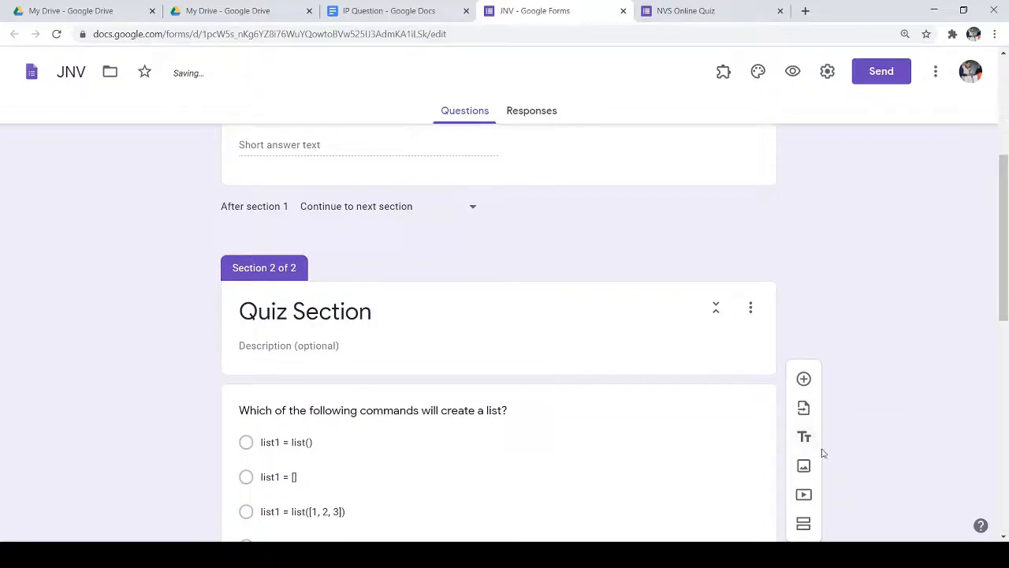
pyautogui.scroll(4, 345, 191)
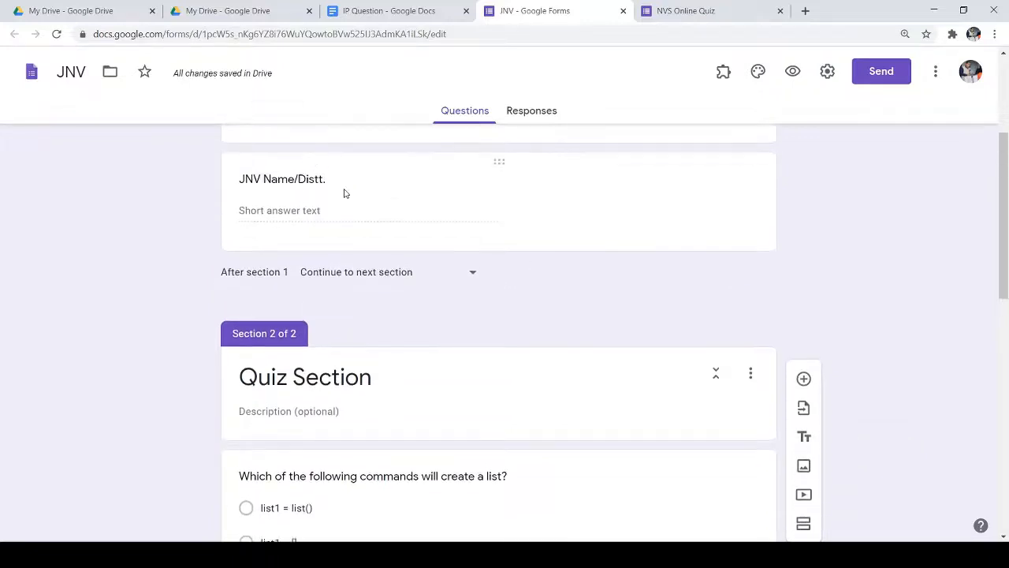
pyautogui.scroll(-1, 430, 224)
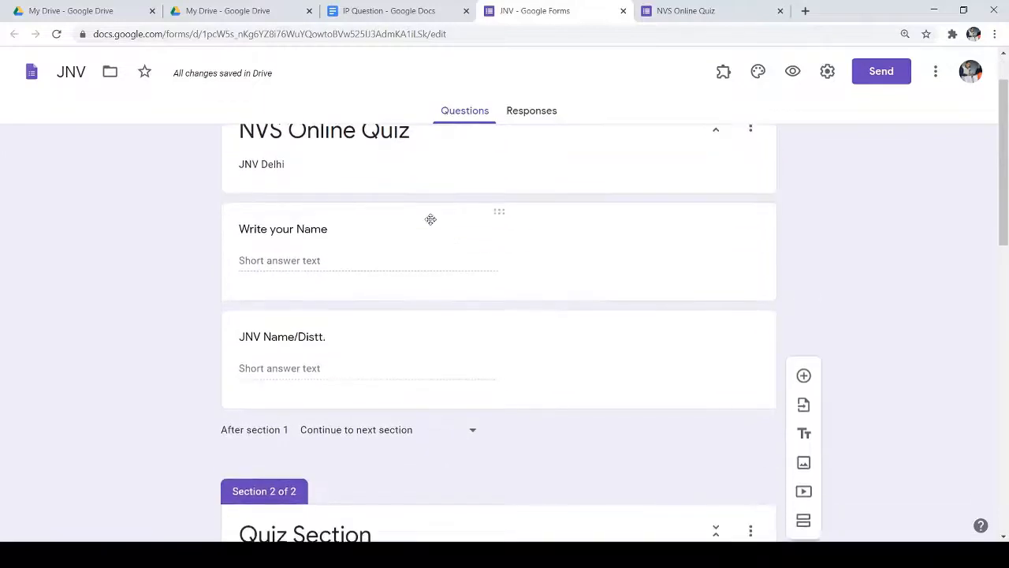
pyautogui.scroll(-1, 780, 337)
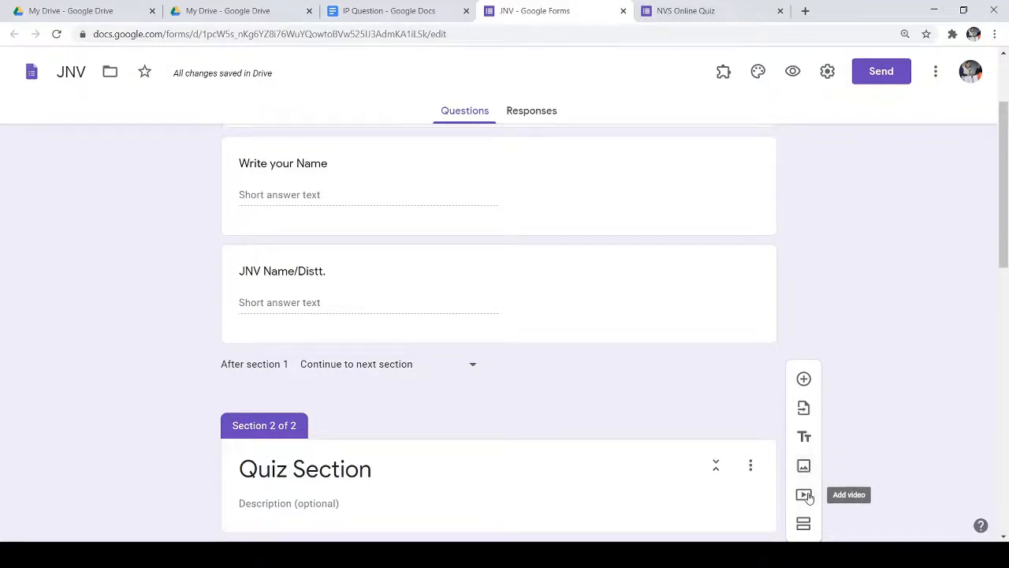
pyautogui.scroll(-2, 804, 497)
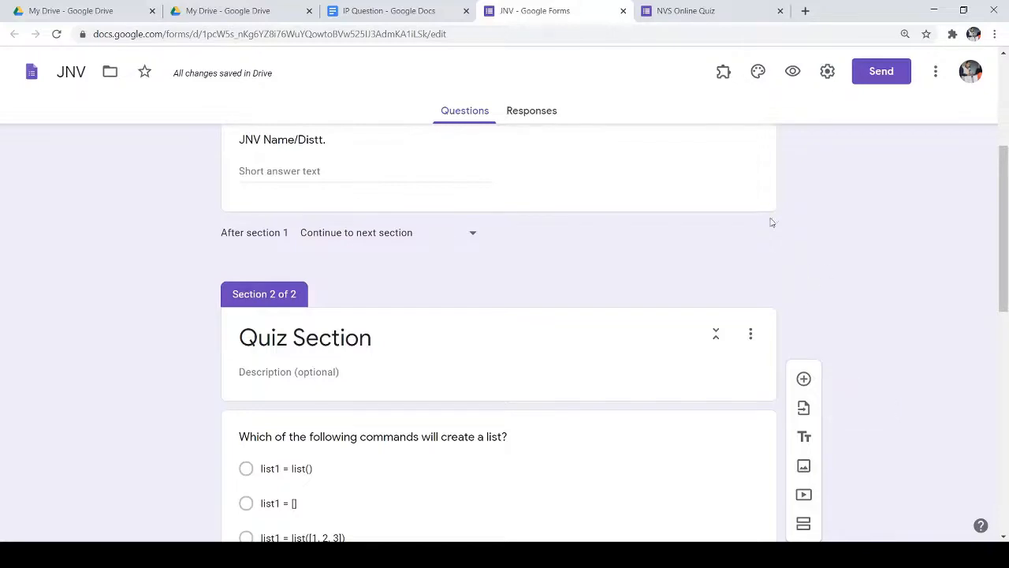
# Browse the Work and School header images in the theme options and select the picture of hands on a laptop.
pyautogui.click(756, 71)
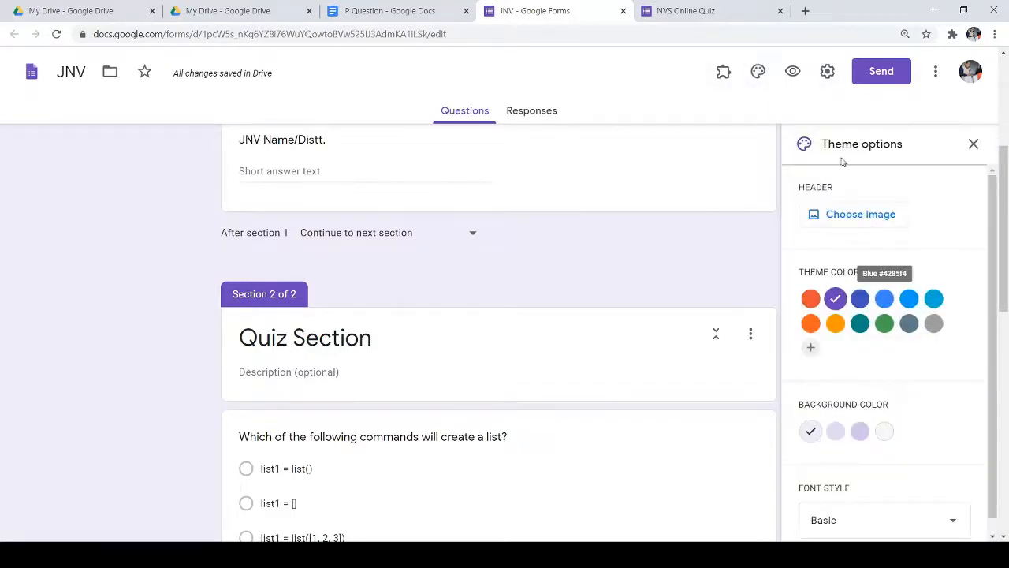
pyautogui.click(829, 214)
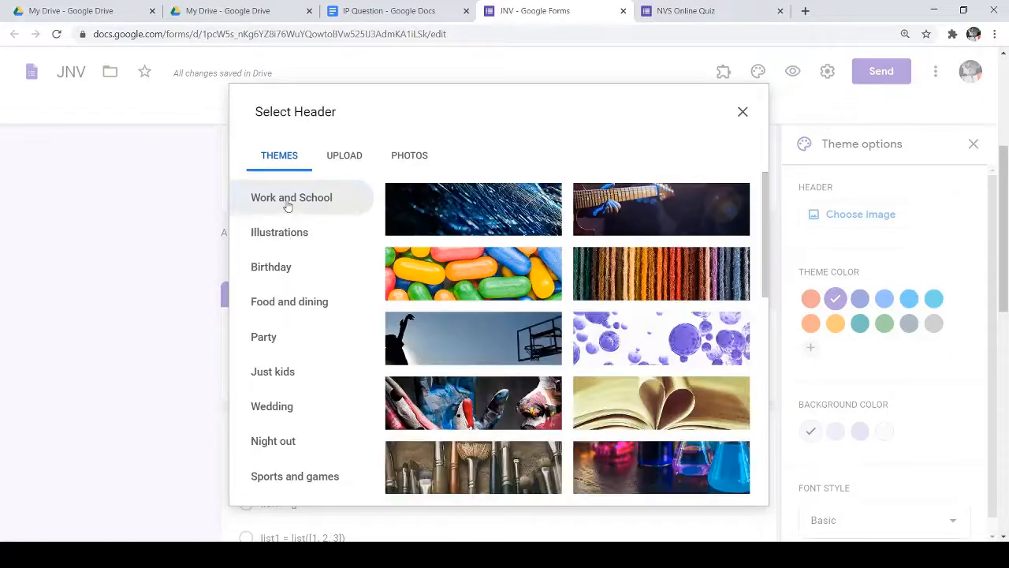
pyautogui.scroll(-3, 564, 313)
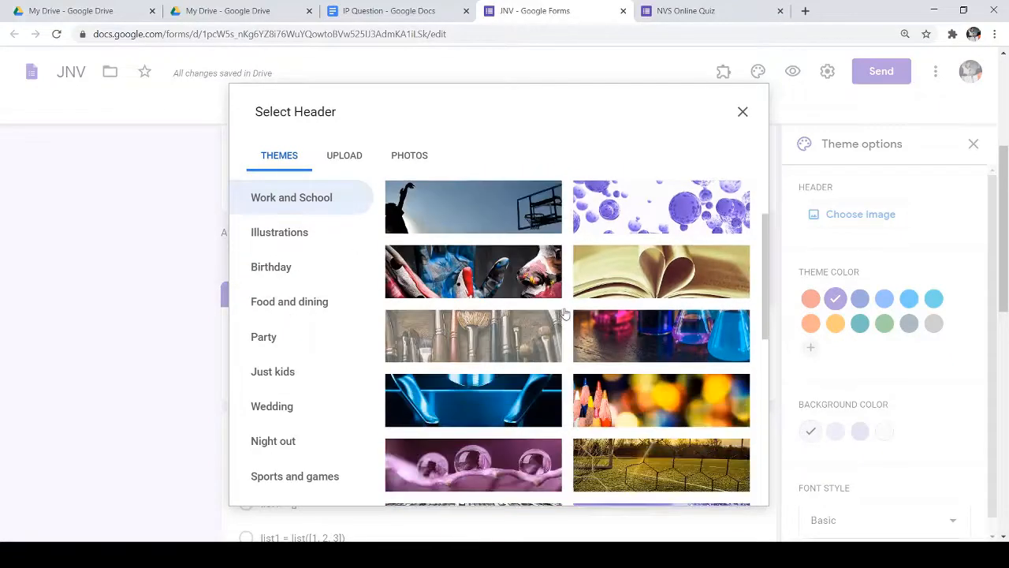
pyautogui.scroll(-2, 599, 315)
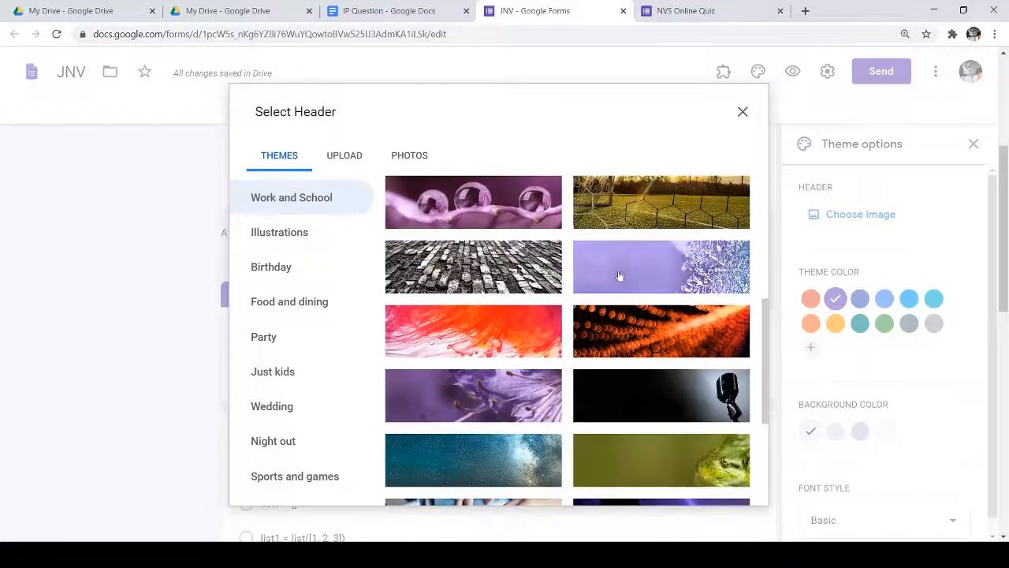
pyautogui.scroll(-3, 654, 308)
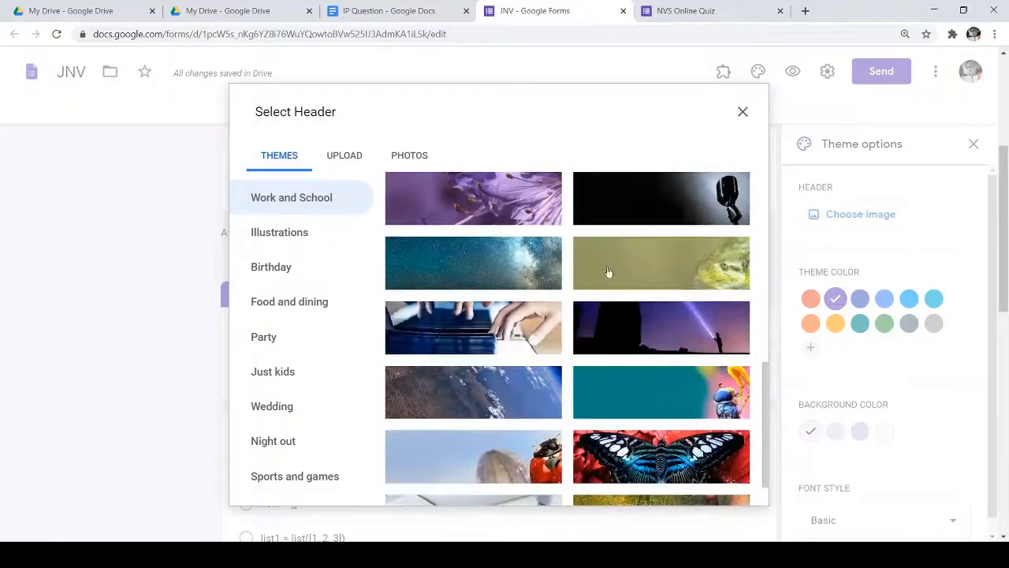
pyautogui.scroll(-2, 584, 276)
pyautogui.click(471, 207)
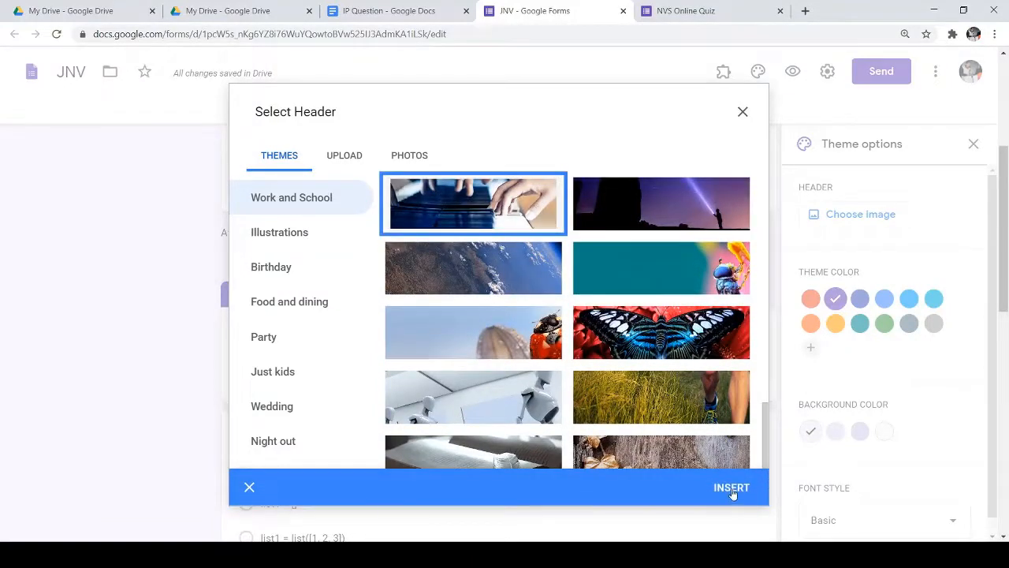
# Upload a dance performance photo as the form header, shifting the crop area up over the dancers.
pyautogui.click(346, 158)
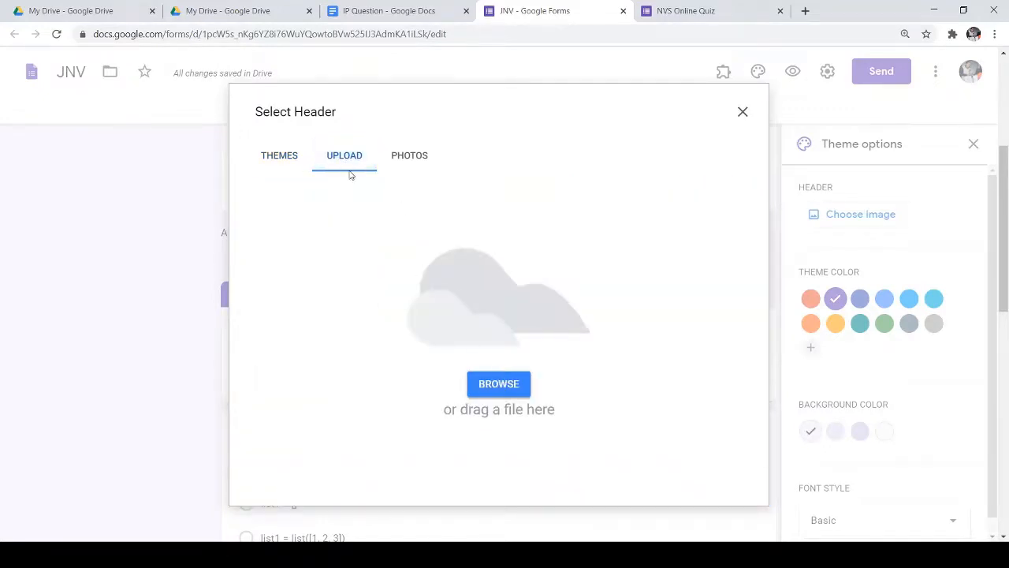
pyautogui.click(517, 385)
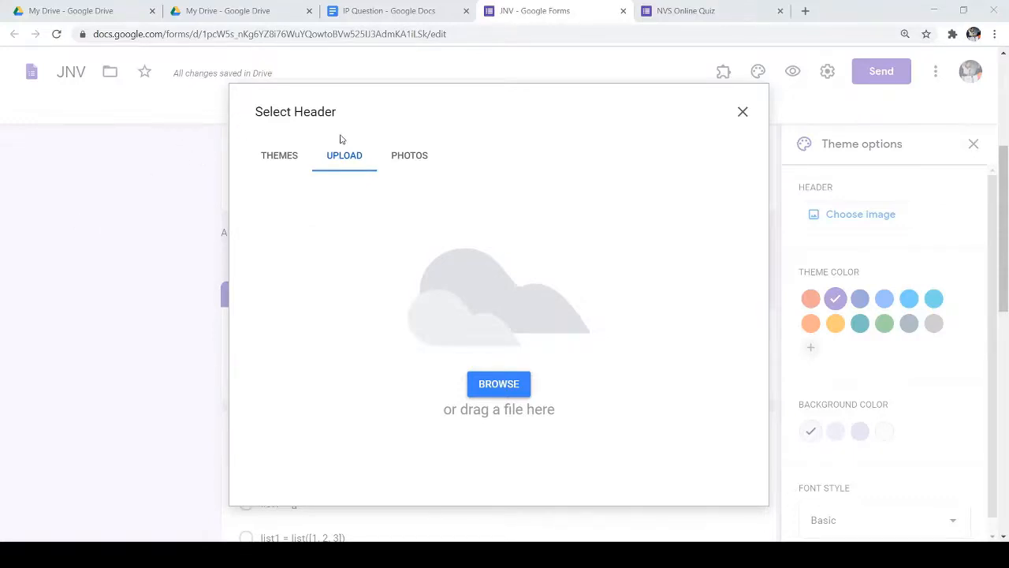
pyautogui.doubleClick(443, 189)
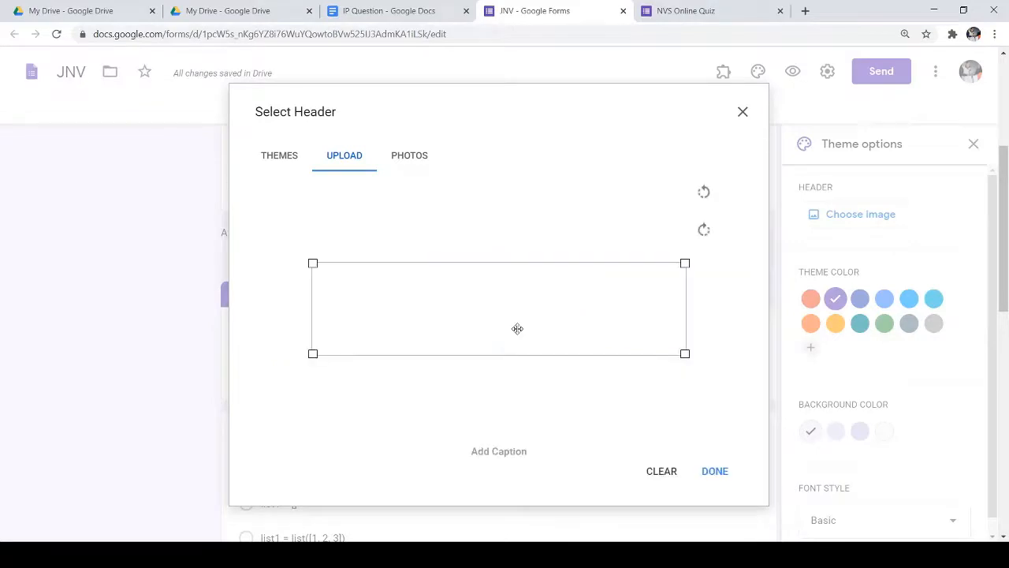
pyautogui.moveTo(507, 322); pyautogui.dragTo(501, 292)
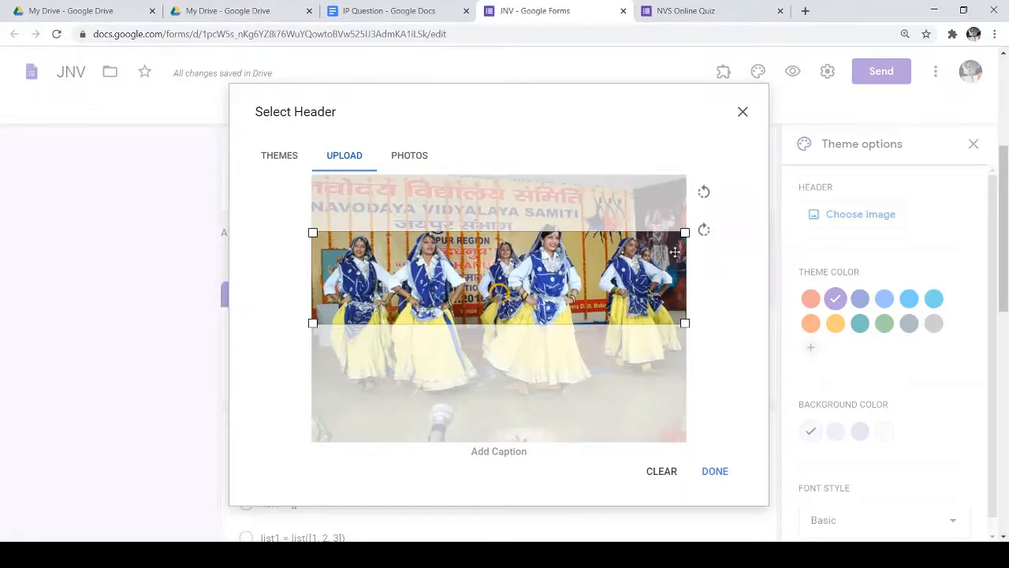
pyautogui.click(713, 469)
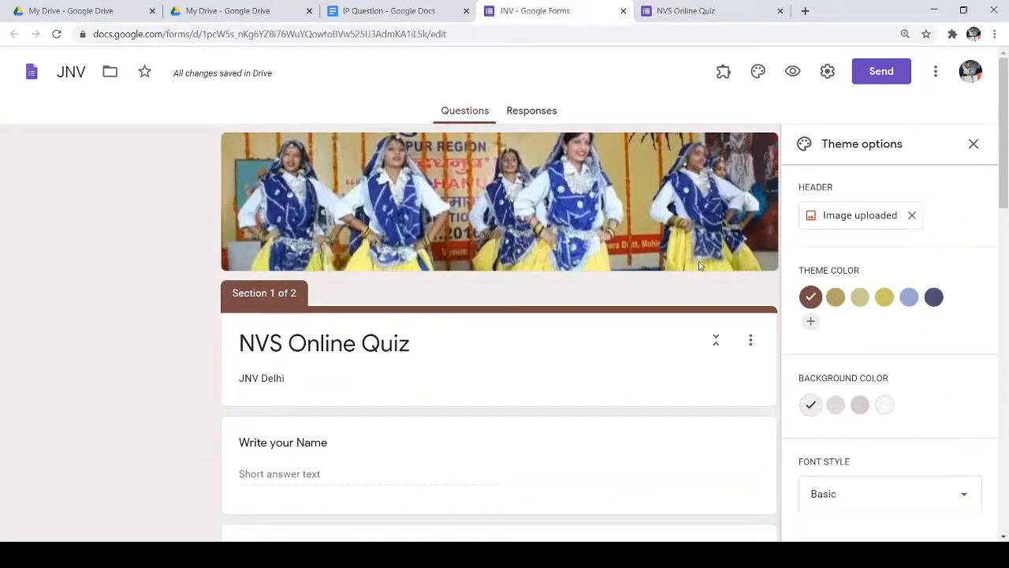
# Set the form's theme color to the golden tan swatch and its font style to Formal.
pyautogui.scroll(-1, 704, 231)
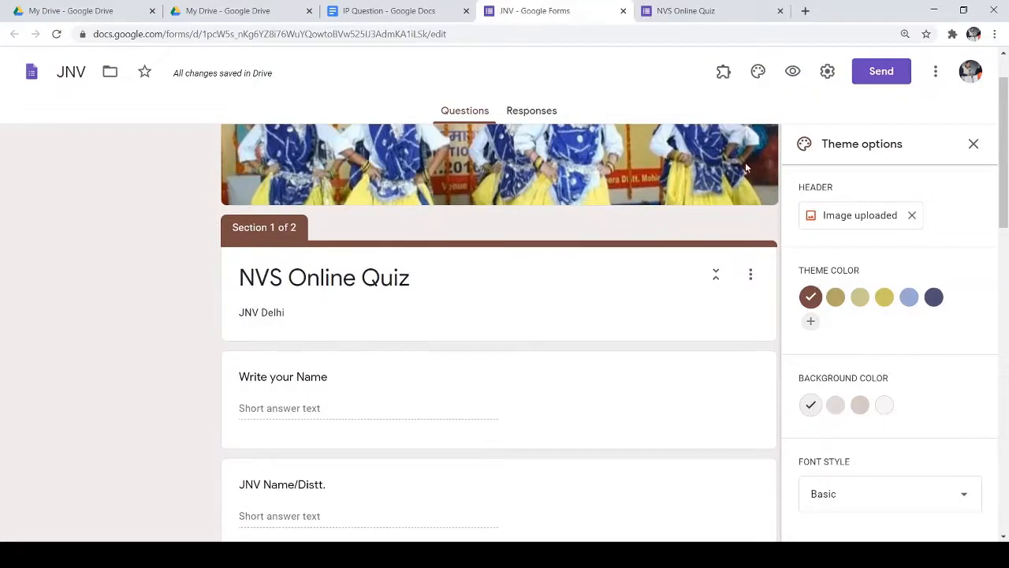
pyautogui.click(835, 298)
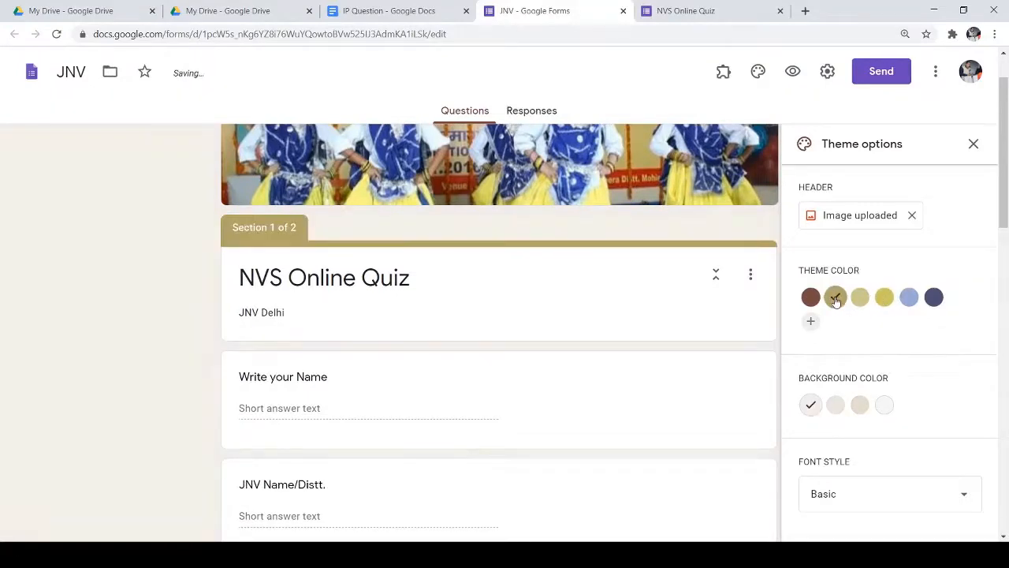
pyautogui.scroll(-2, 719, 386)
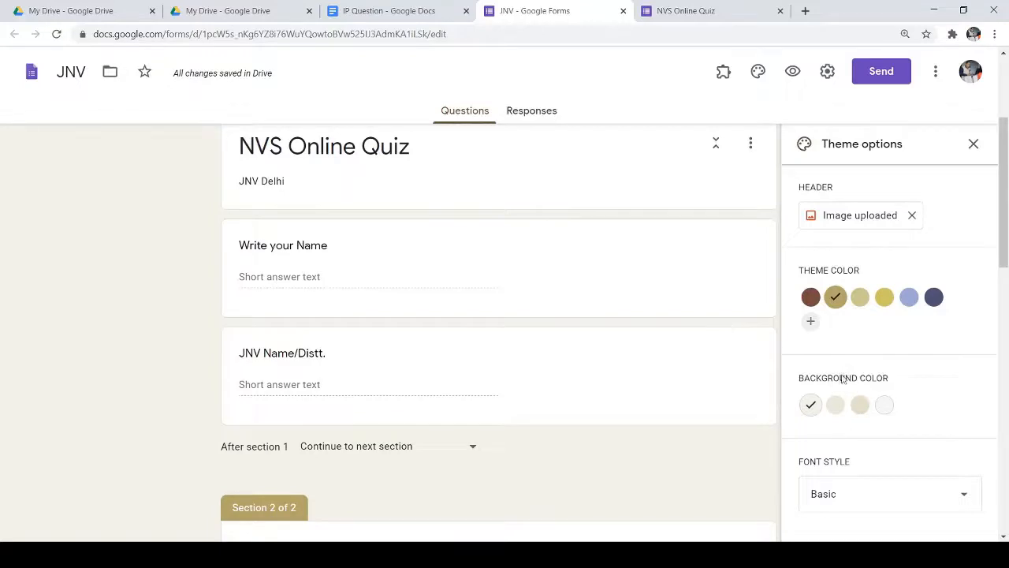
pyautogui.scroll(-2, 847, 410)
pyautogui.click(887, 490)
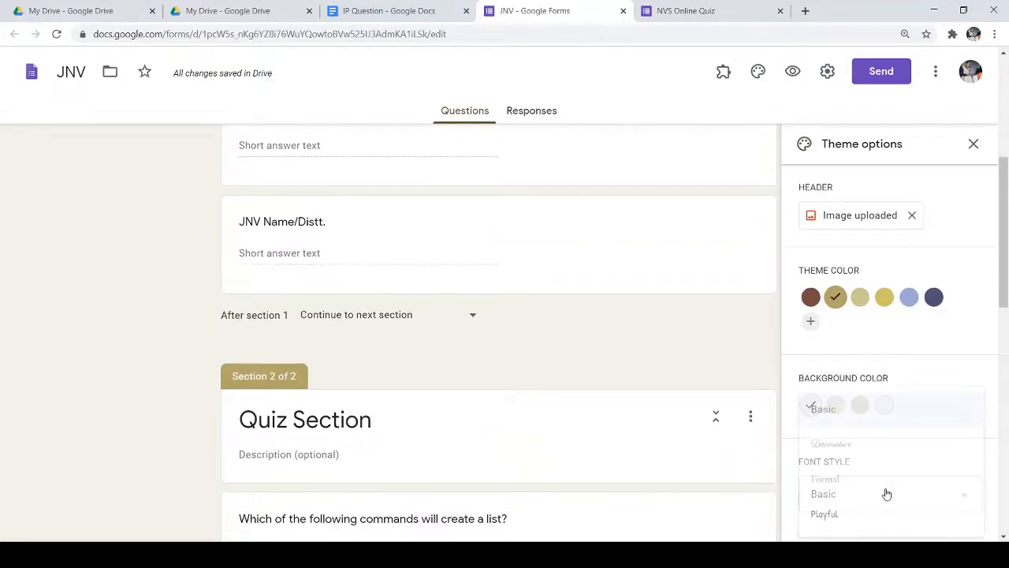
pyautogui.click(824, 480)
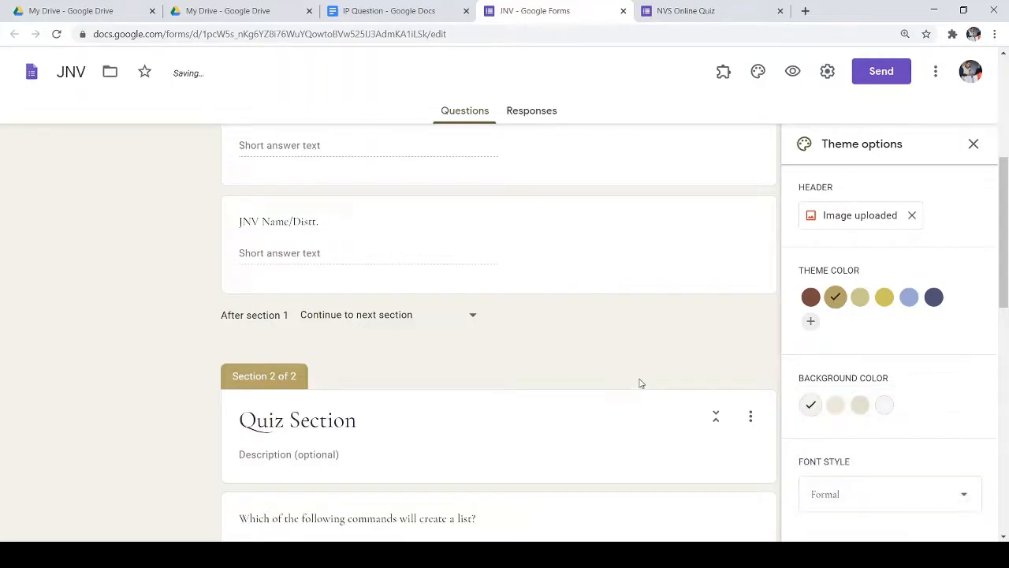
# Collect email addresses with response receipts if the respondent requests it, limit the form to 1 response, and save the settings.
pyautogui.click(826, 77)
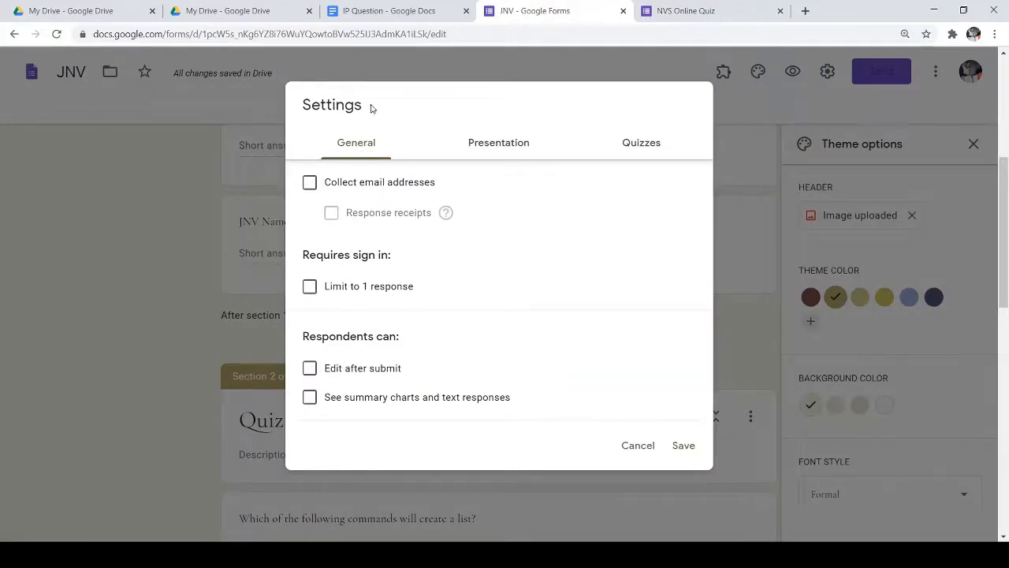
pyautogui.click(414, 186)
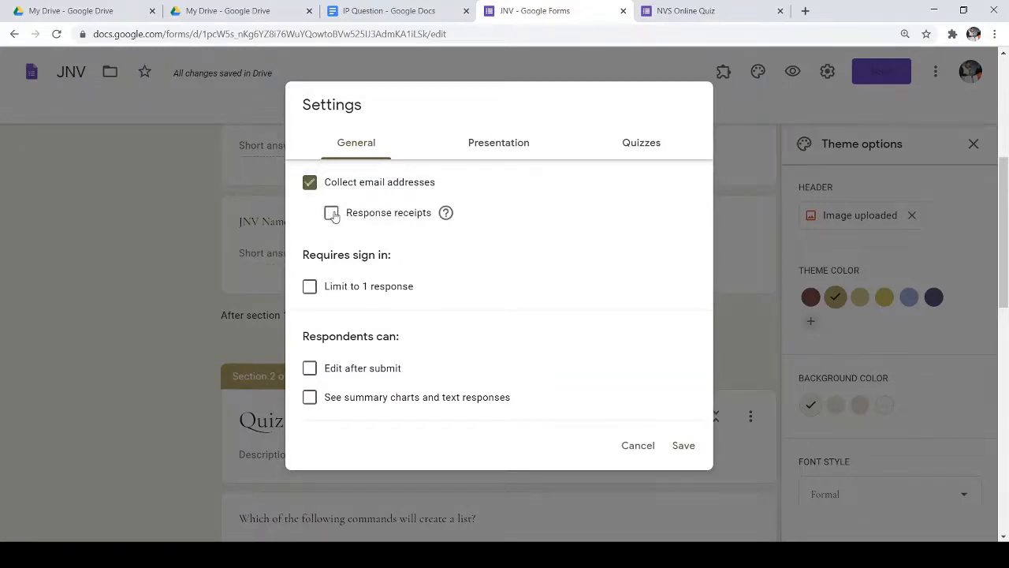
pyautogui.click(332, 214)
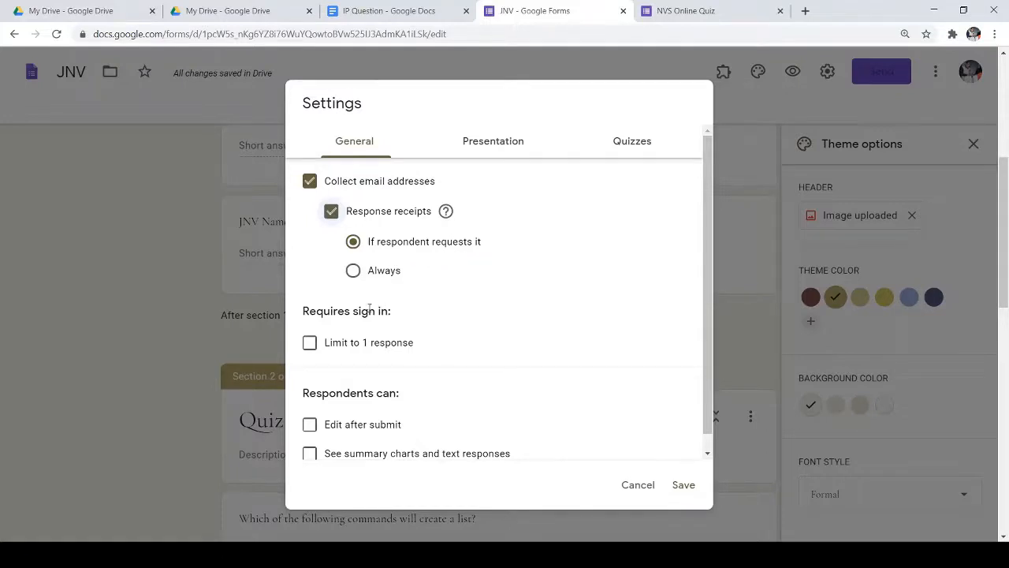
pyautogui.click(309, 343)
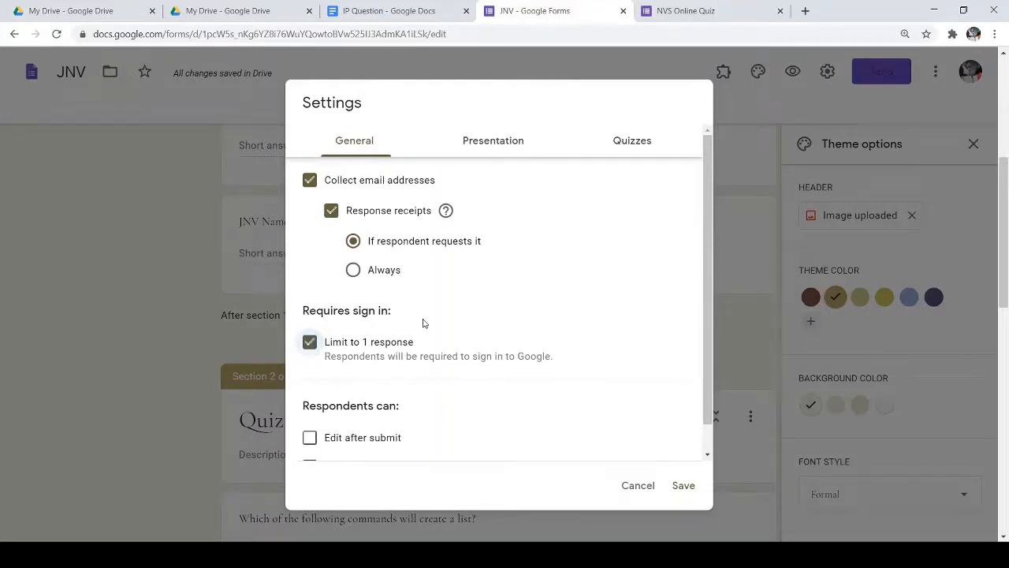
pyautogui.scroll(-1, 422, 323)
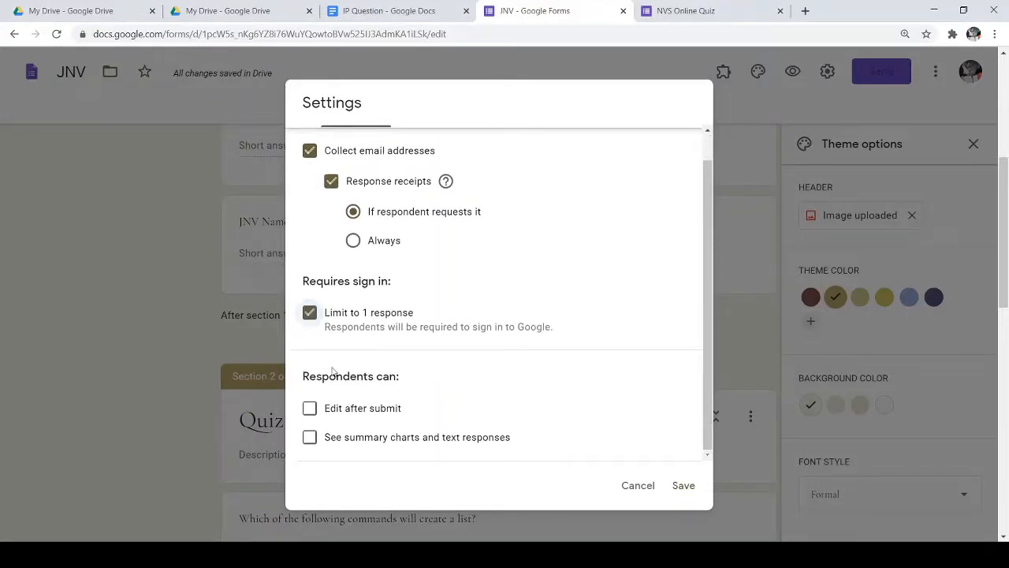
pyautogui.moveTo(352, 376); pyautogui.dragTo(358, 377)
pyautogui.click(311, 411)
pyautogui.click(311, 411)
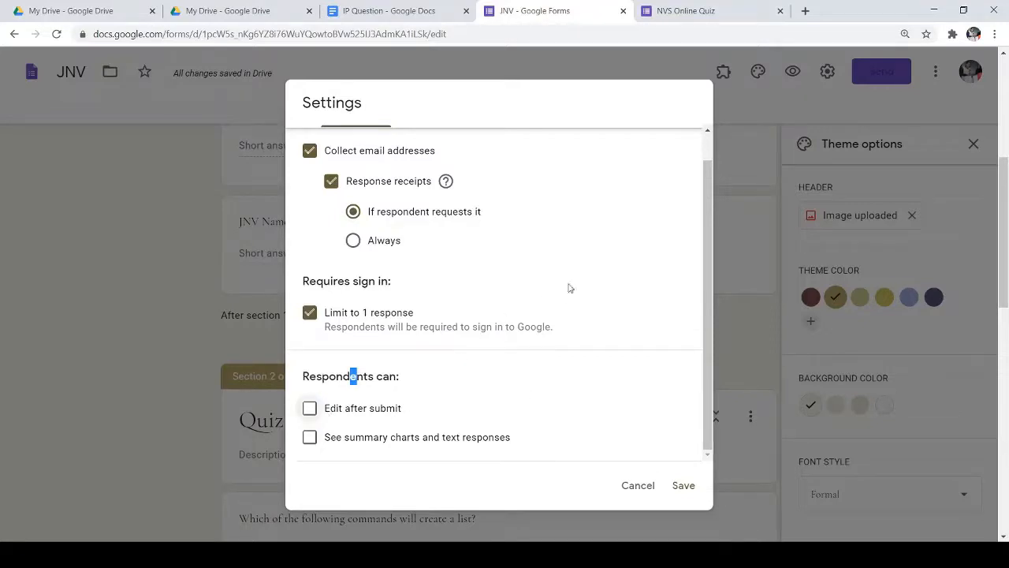
pyautogui.scroll(1, 596, 382)
pyautogui.click(682, 489)
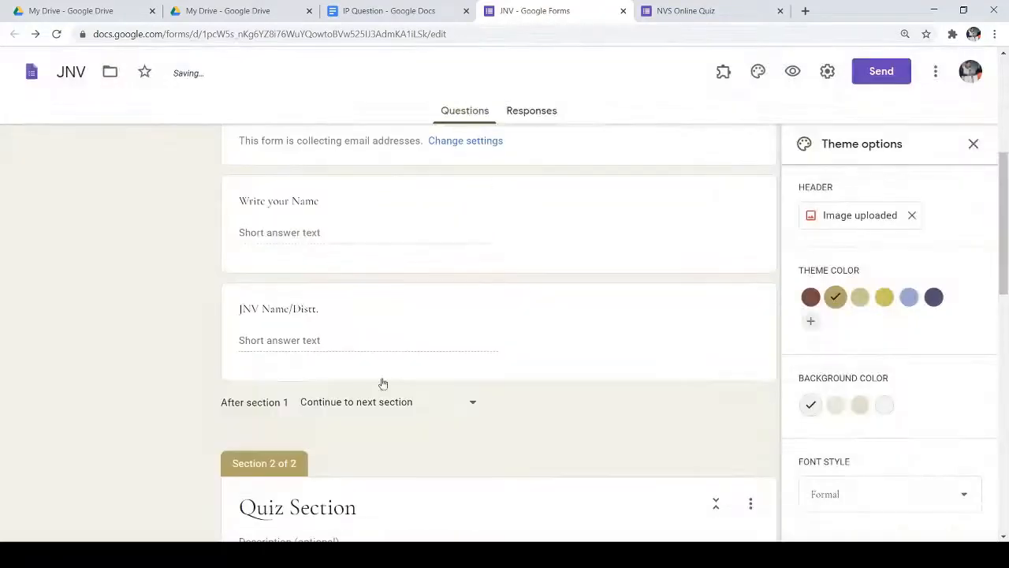
# Show the progress bar in the form's presentation settings, set the confirmation message to "Thank your submitting the quiz", and save.
pyautogui.click(827, 71)
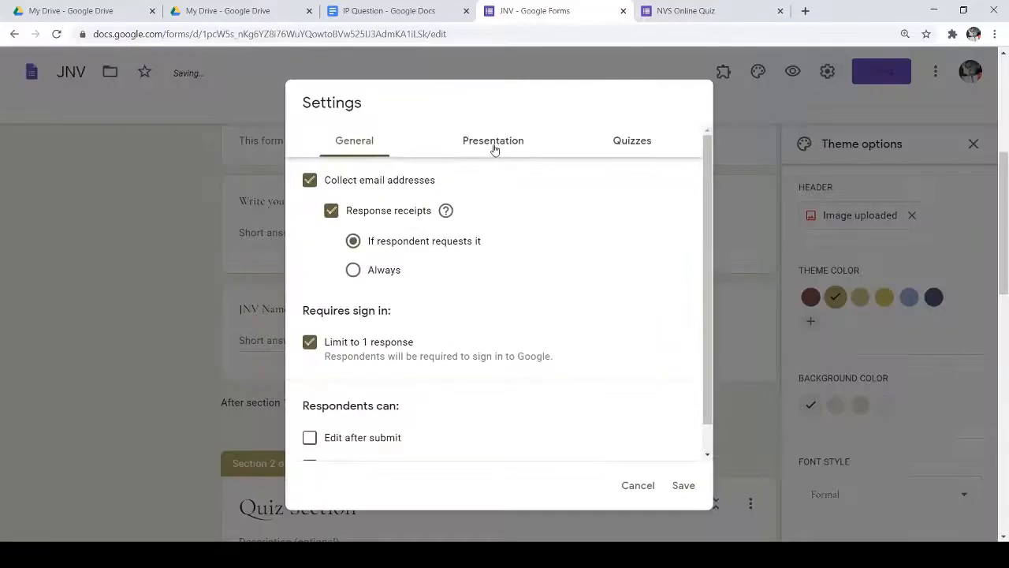
pyautogui.click(495, 149)
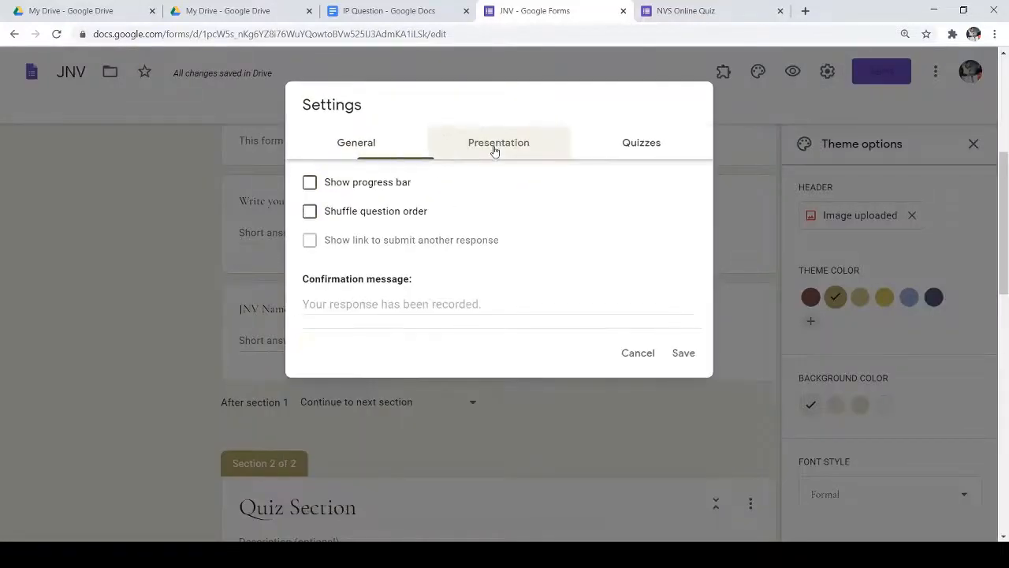
pyautogui.click(311, 184)
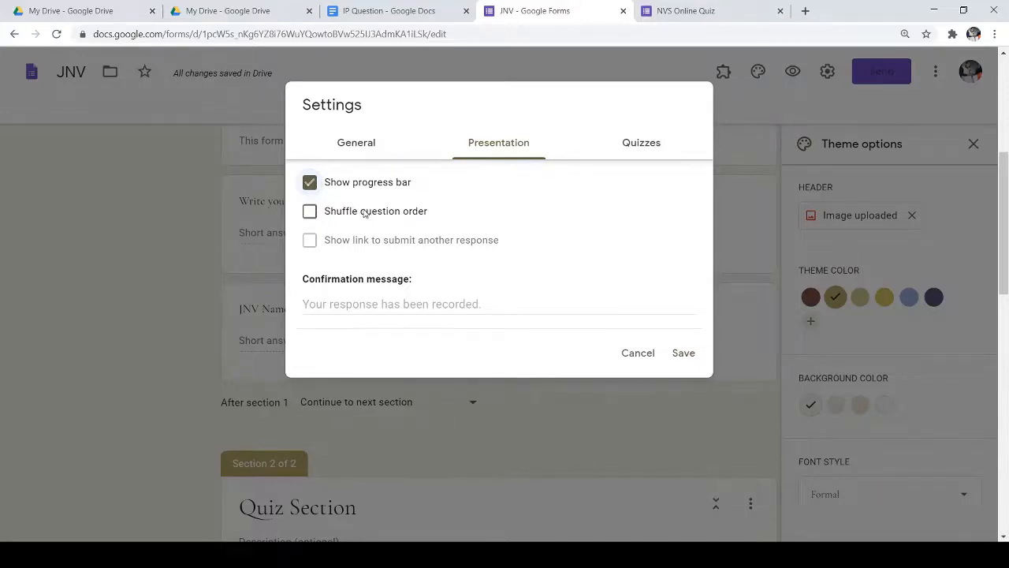
pyautogui.scroll(-1, 370, 304)
pyautogui.click(378, 306)
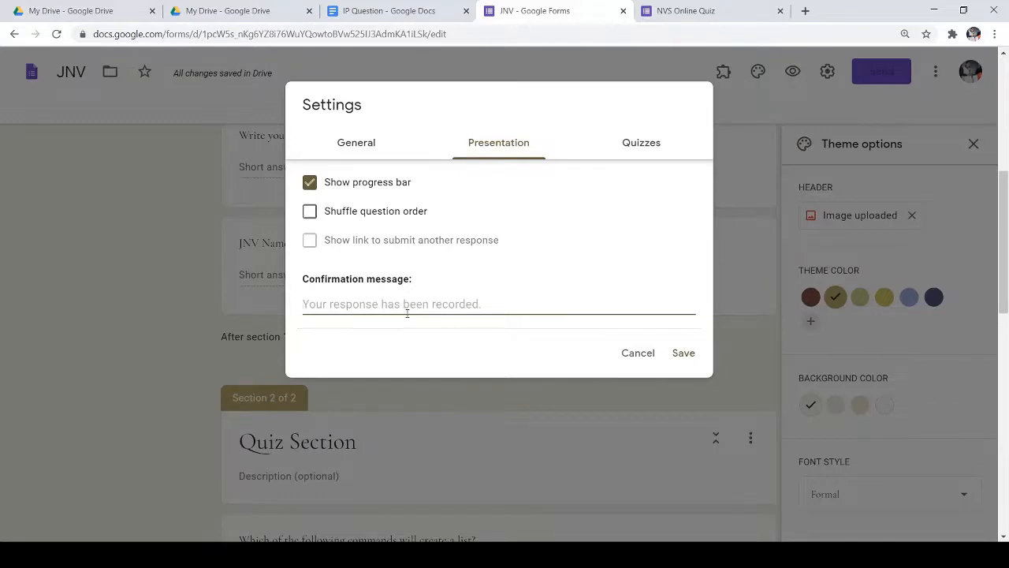
pyautogui.write('Thank')
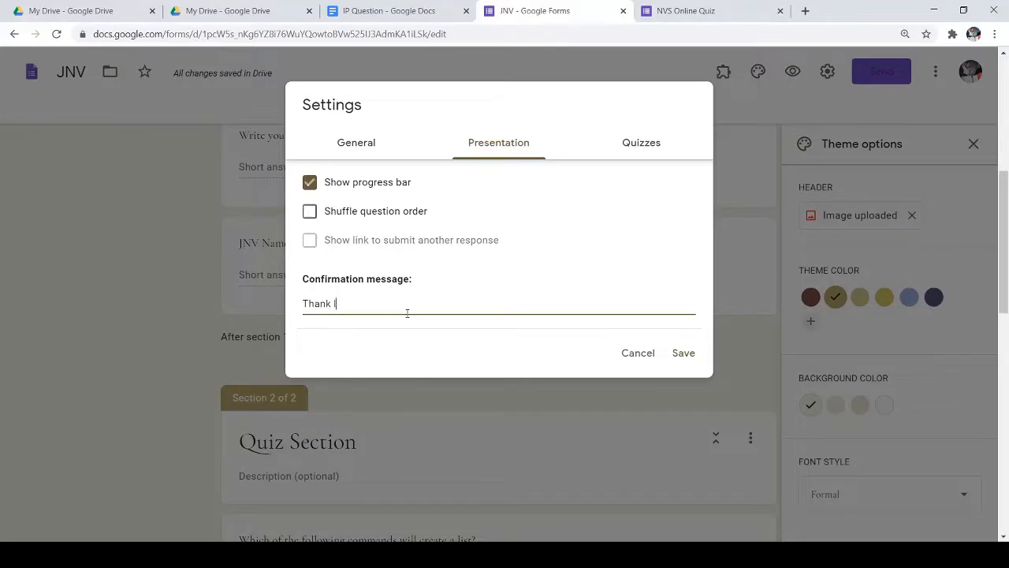
pyautogui.write(' your d')
pyautogui.write('ubmitting the quiz')
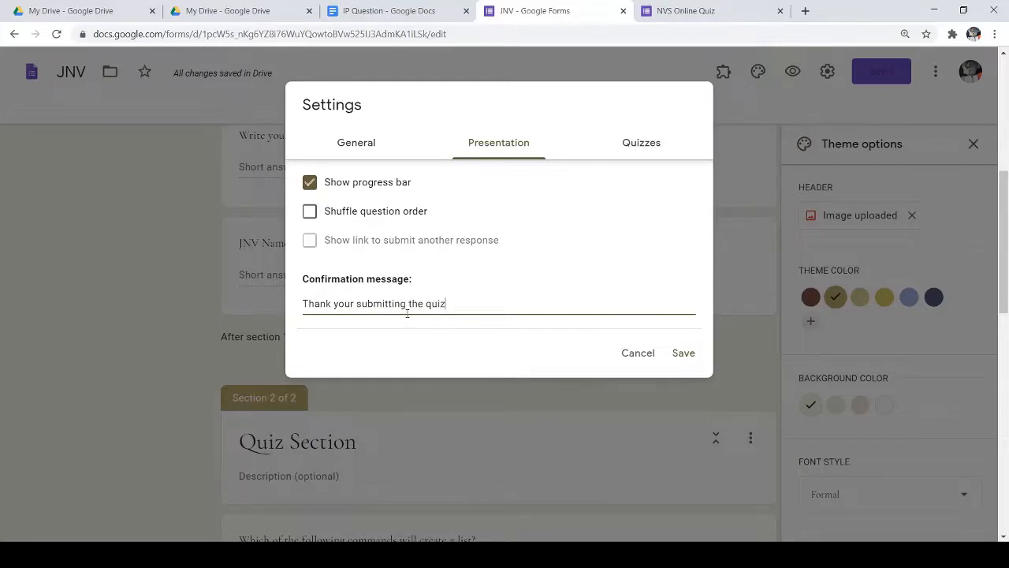
pyautogui.click(686, 354)
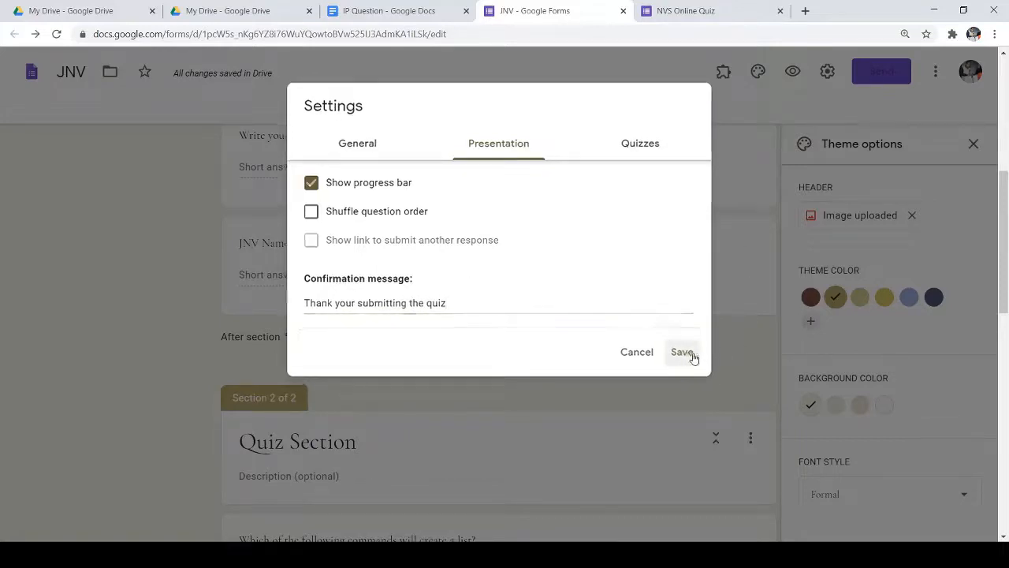
# Make the form a quiz, leaving missed questions, correct answers and point values visible to respondents, and save the settings.
pyautogui.click(827, 72)
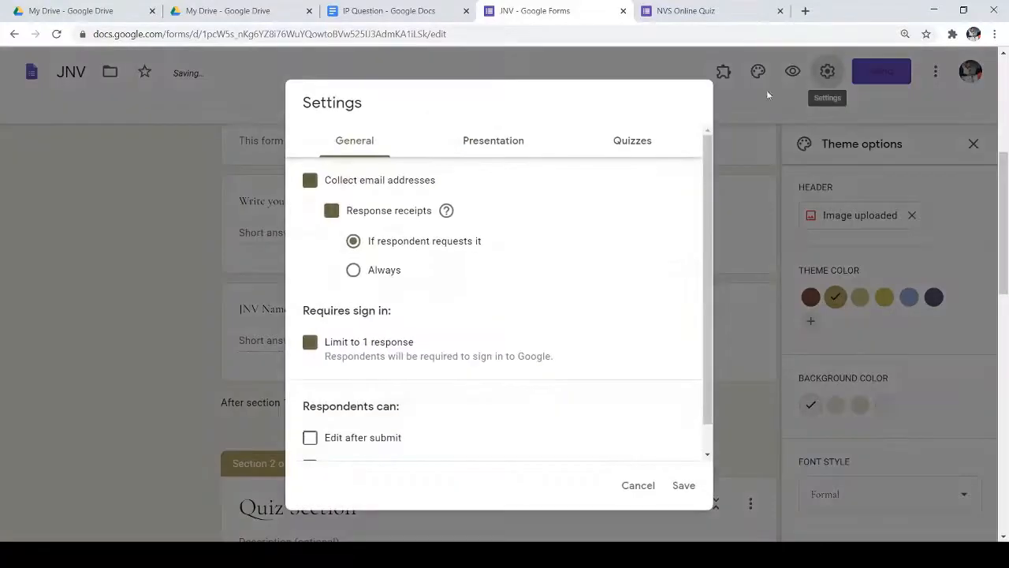
pyautogui.click(632, 143)
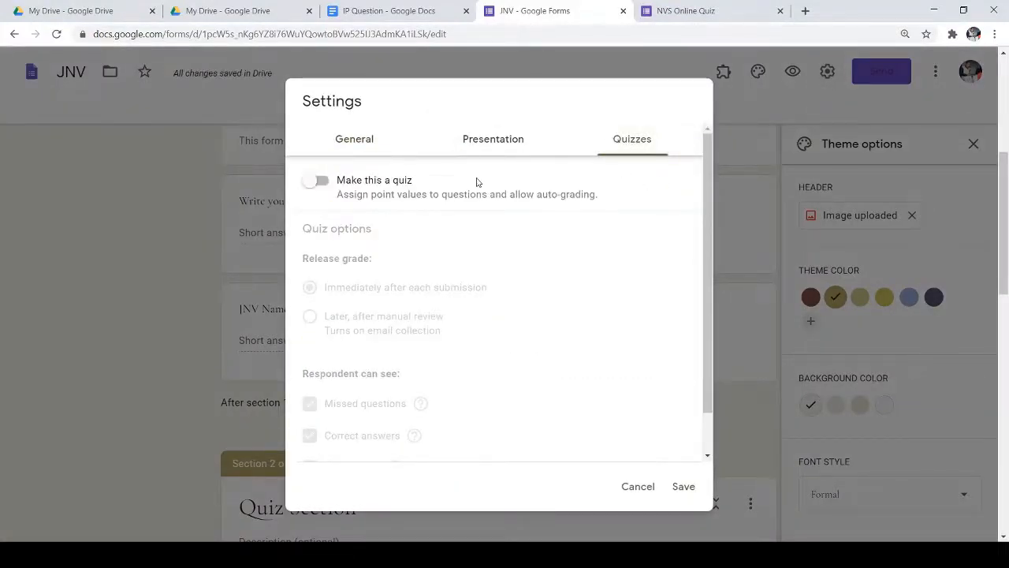
pyautogui.click(324, 183)
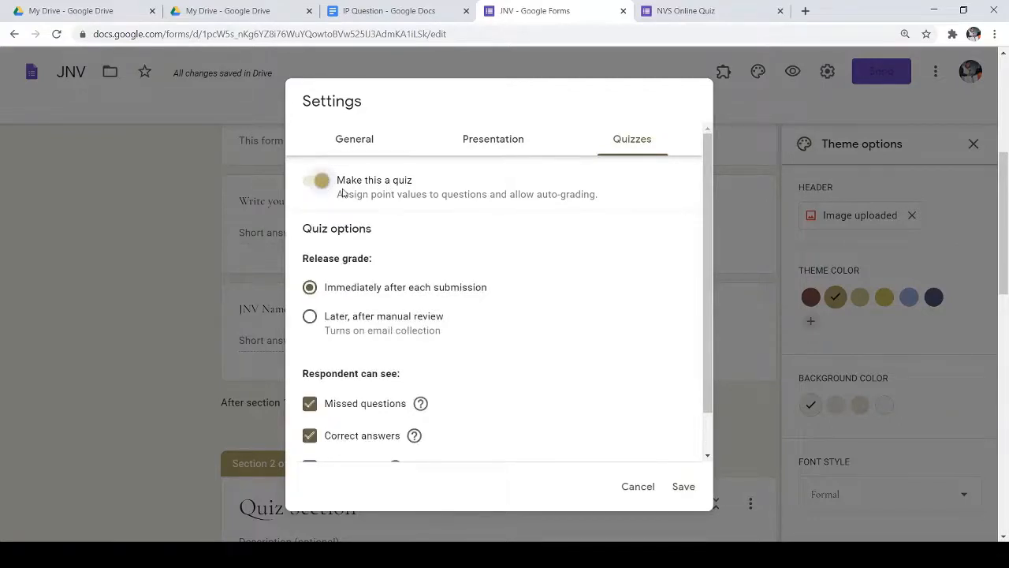
pyautogui.scroll(-1, 346, 226)
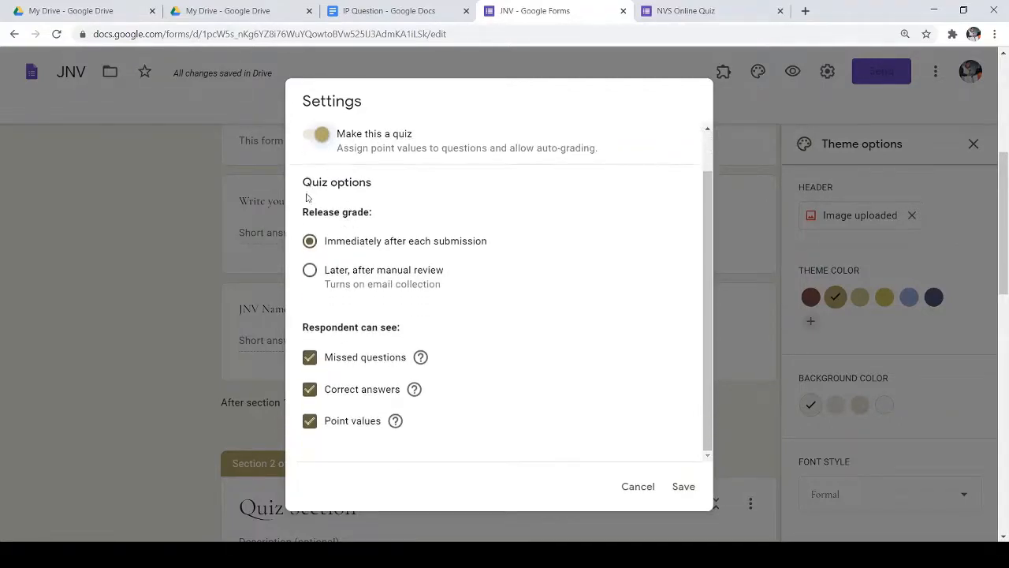
pyautogui.moveTo(304, 190); pyautogui.dragTo(347, 193)
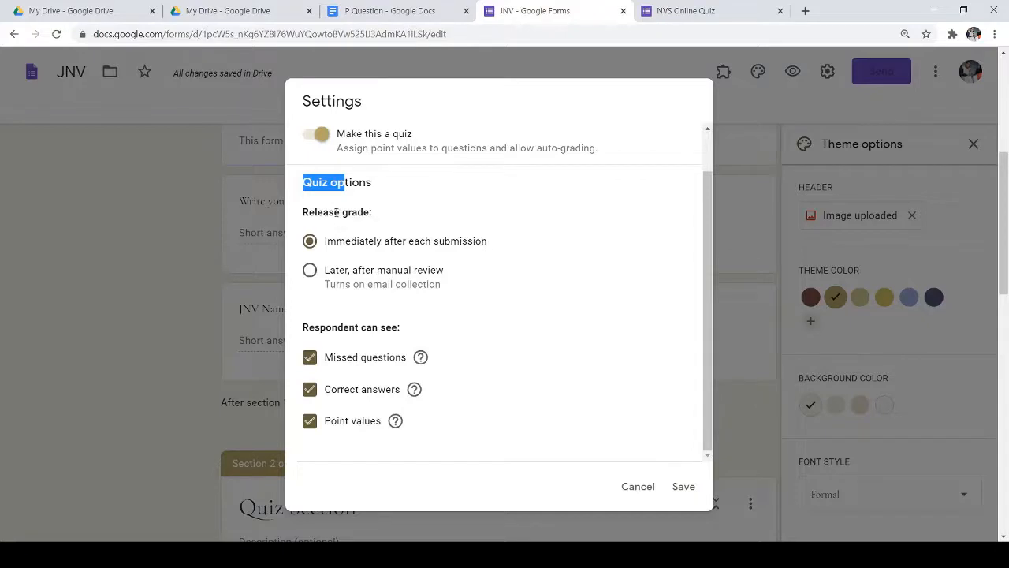
pyautogui.moveTo(341, 211); pyautogui.dragTo(370, 212)
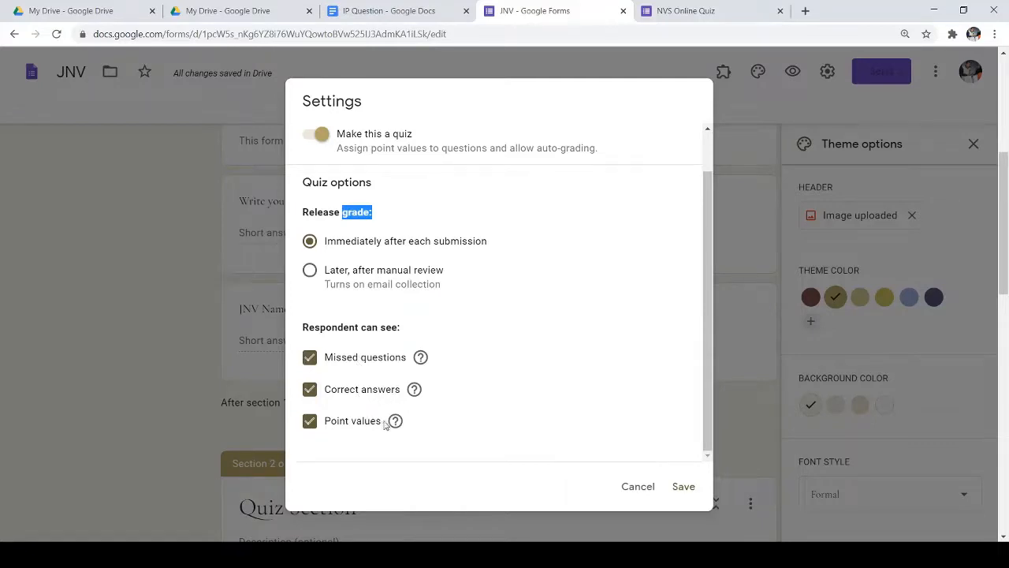
pyautogui.click(309, 357)
pyautogui.click(310, 387)
pyautogui.click(309, 358)
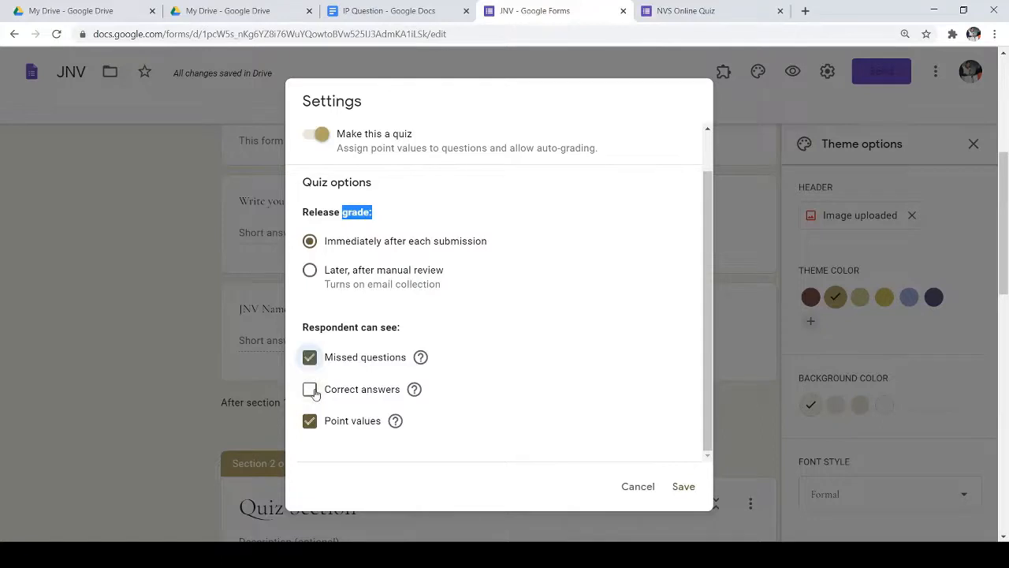
pyautogui.click(309, 388)
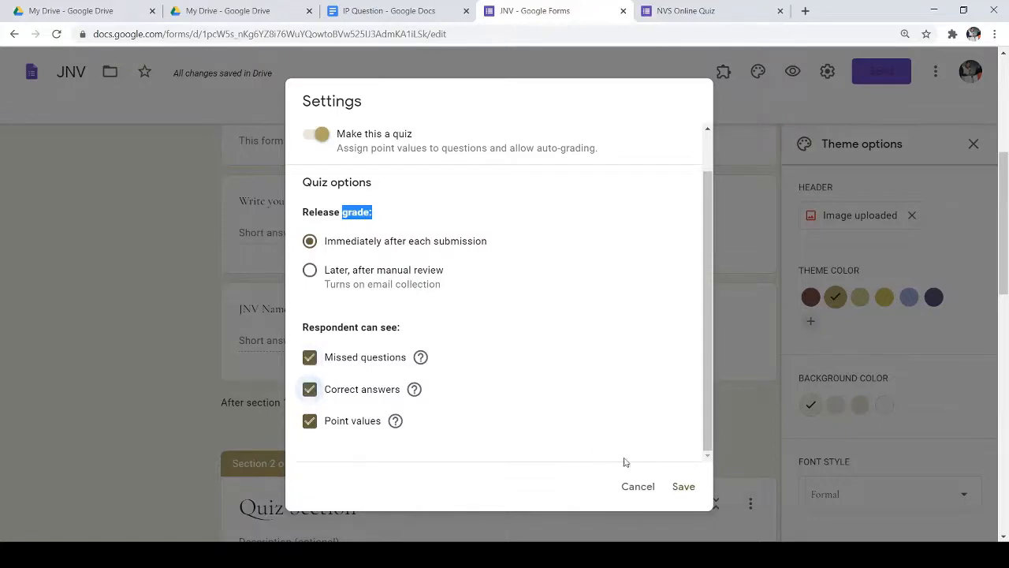
pyautogui.click(681, 490)
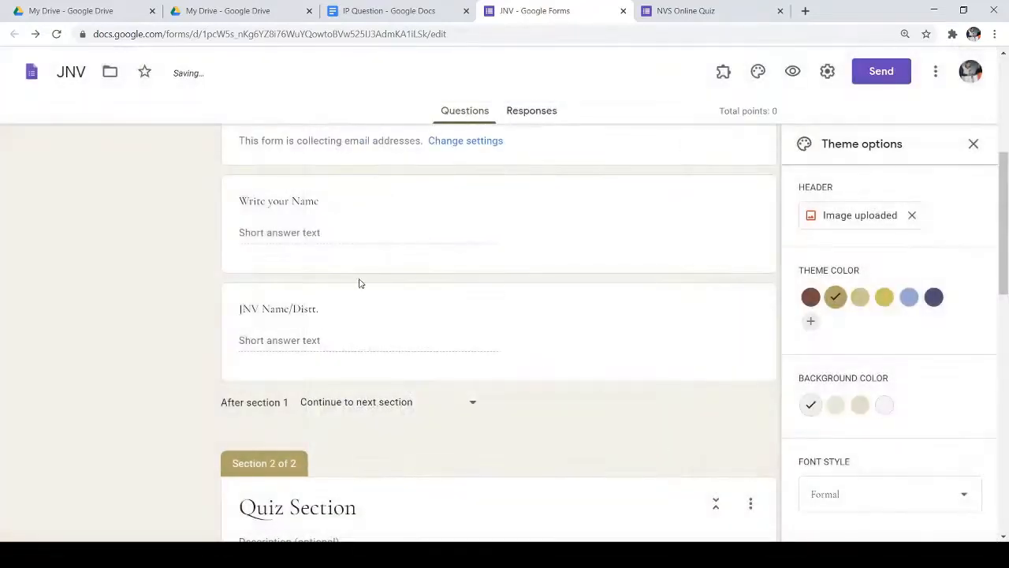
# Set the answer key of the question about commands that create a list to "all of the mentioned", worth 1 point.
pyautogui.scroll(-6, 347, 275)
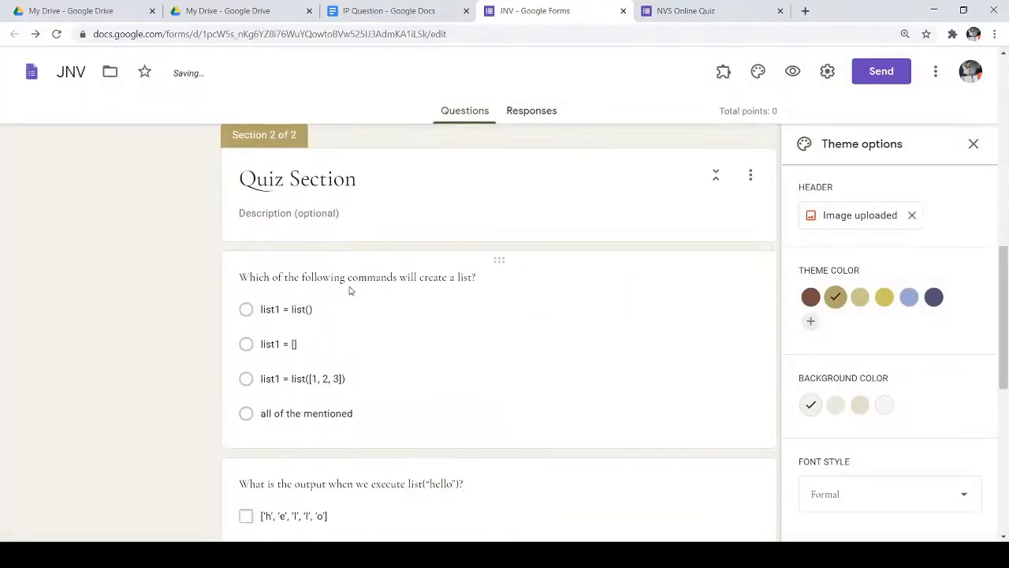
pyautogui.click(410, 282)
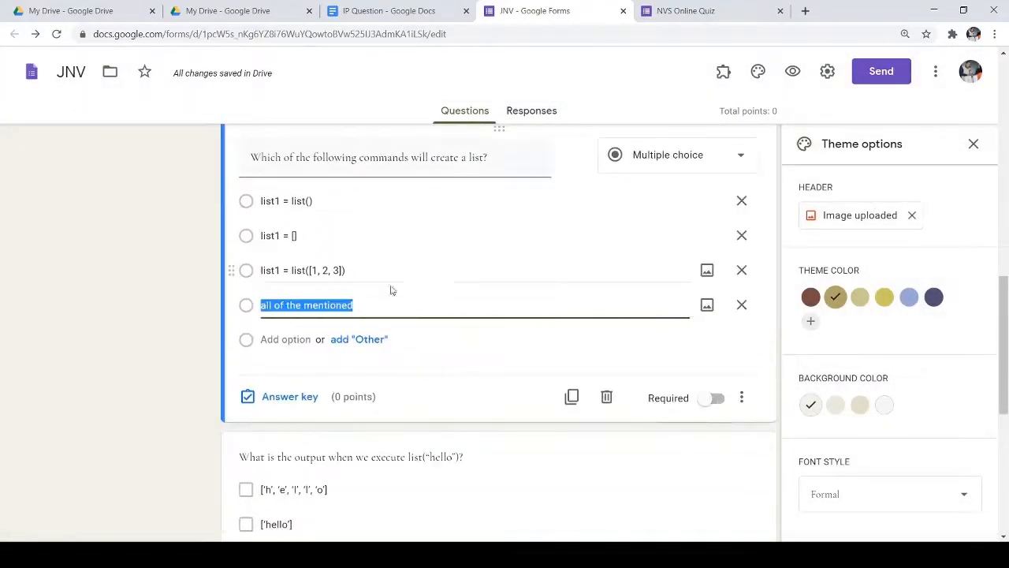
pyautogui.click(290, 397)
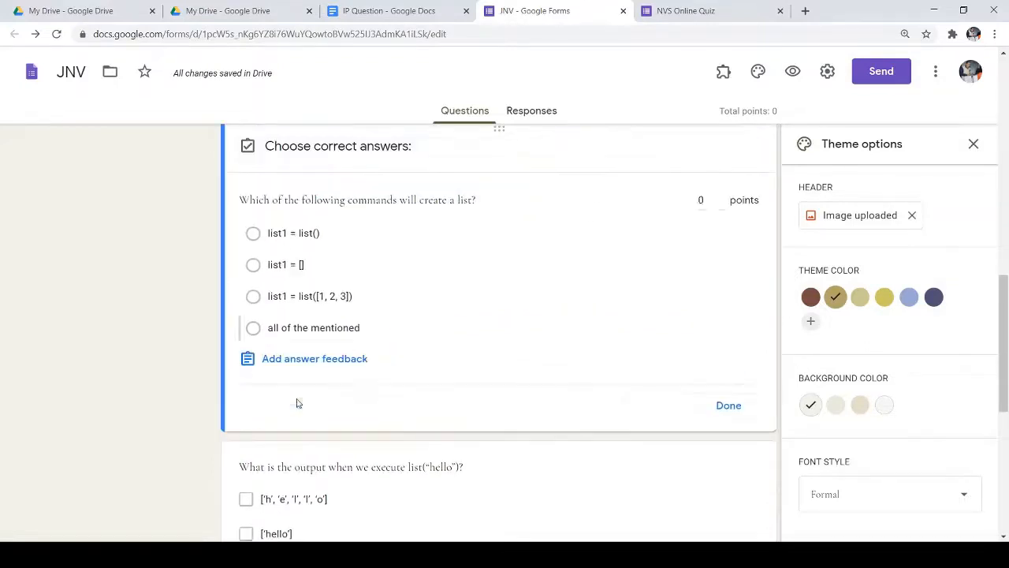
pyautogui.click(718, 198)
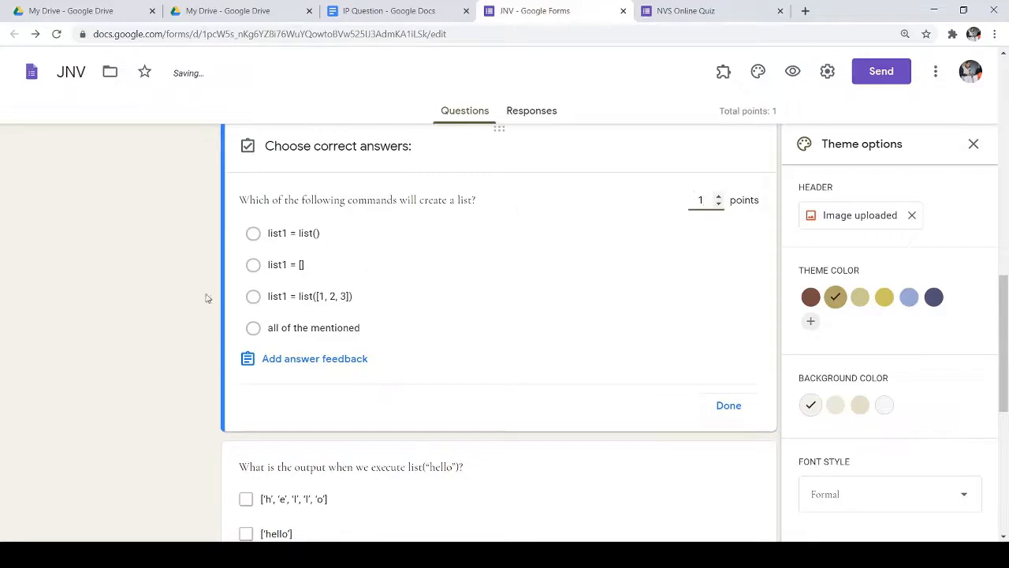
pyautogui.click(253, 330)
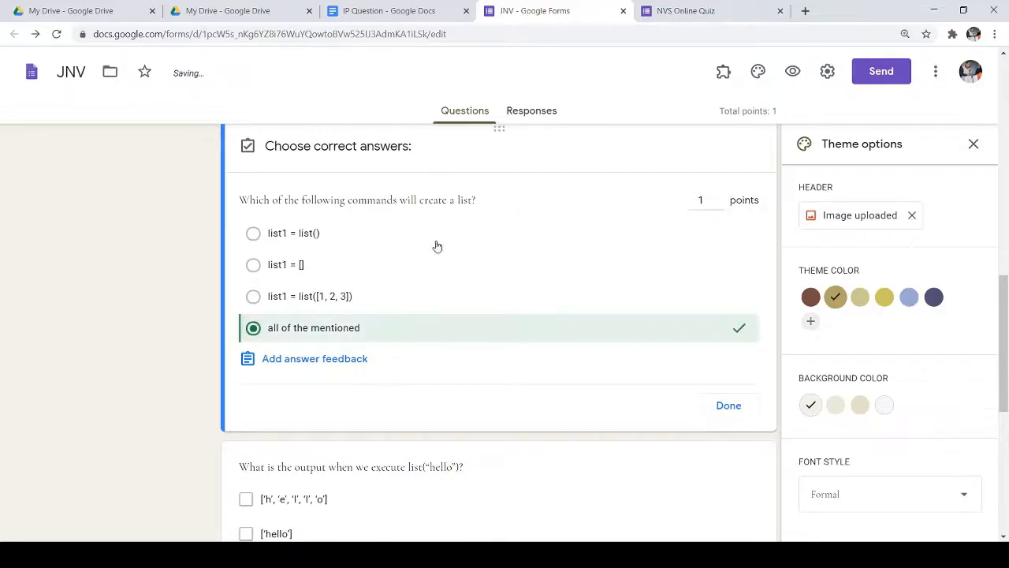
pyautogui.click(728, 405)
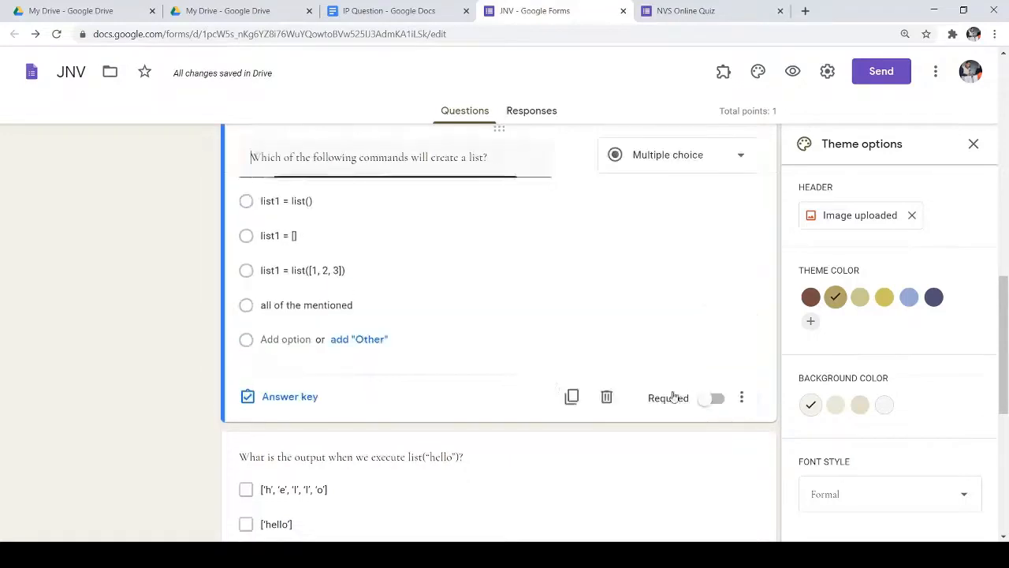
# Set the answer key of the list("hello") output question to ['h', 'e', 'l', 'l', 'o'], worth 1 point.
pyautogui.scroll(-3, 326, 308)
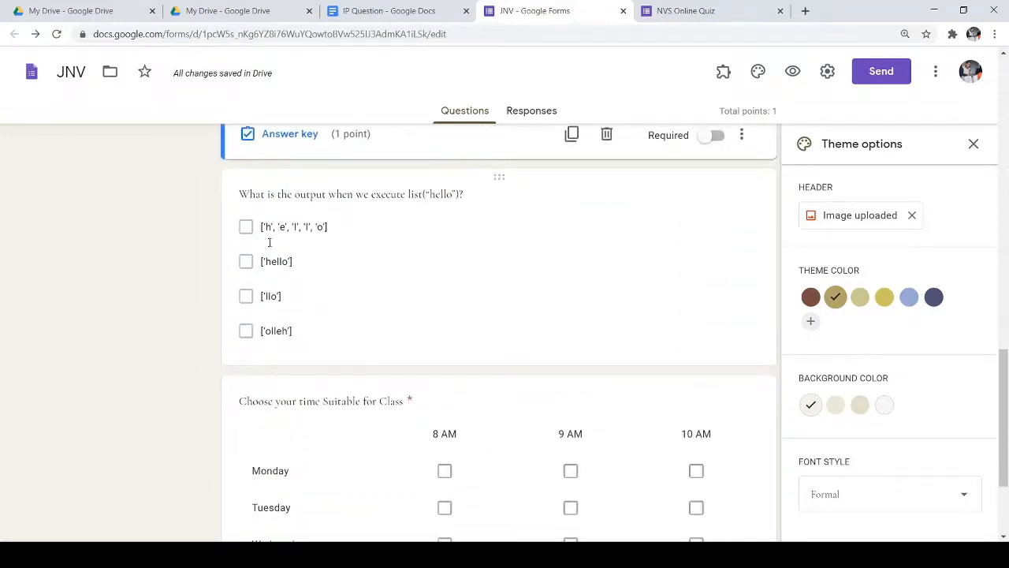
pyautogui.click(502, 309)
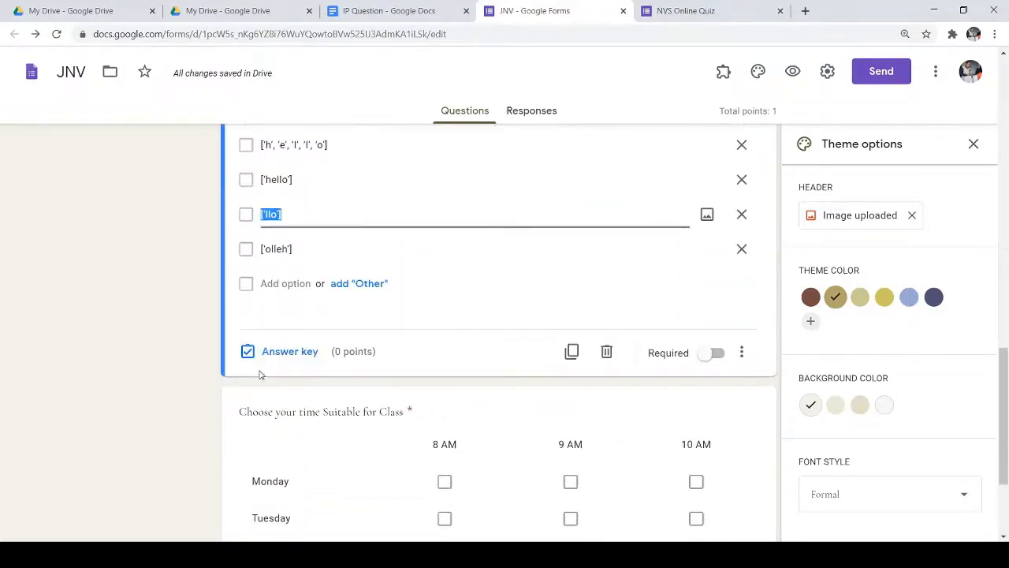
pyautogui.click(283, 352)
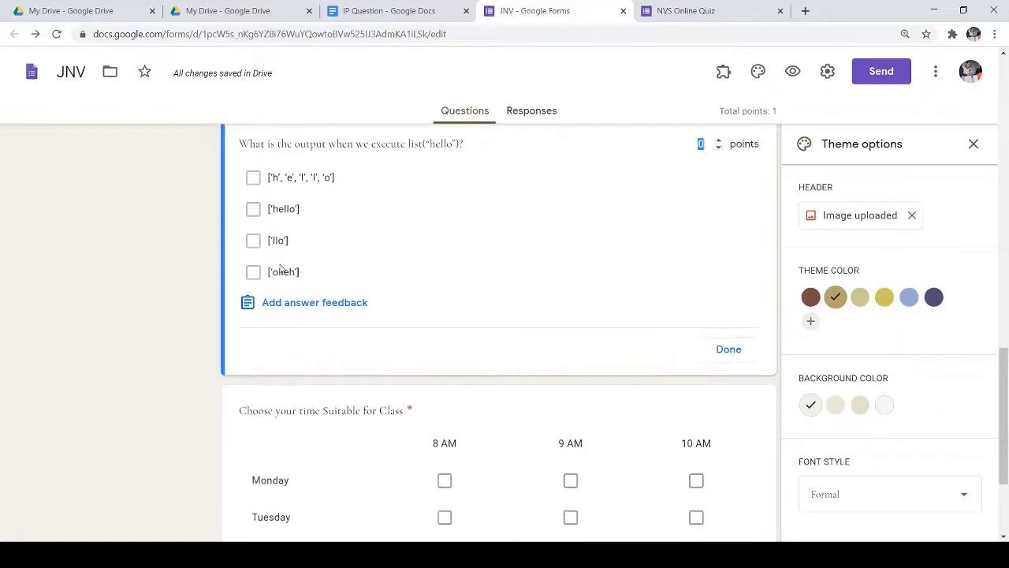
pyautogui.click(253, 178)
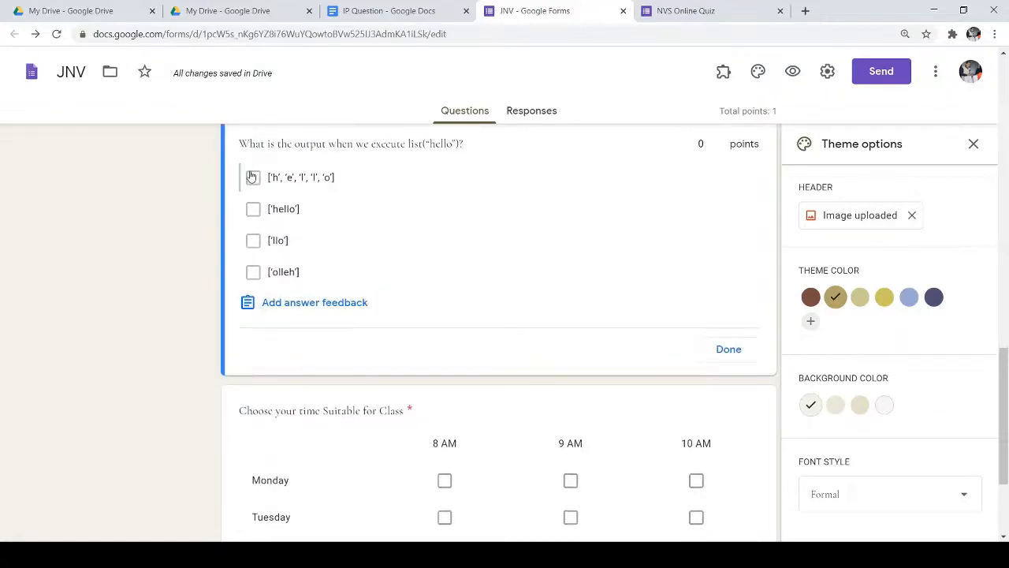
pyautogui.click(718, 142)
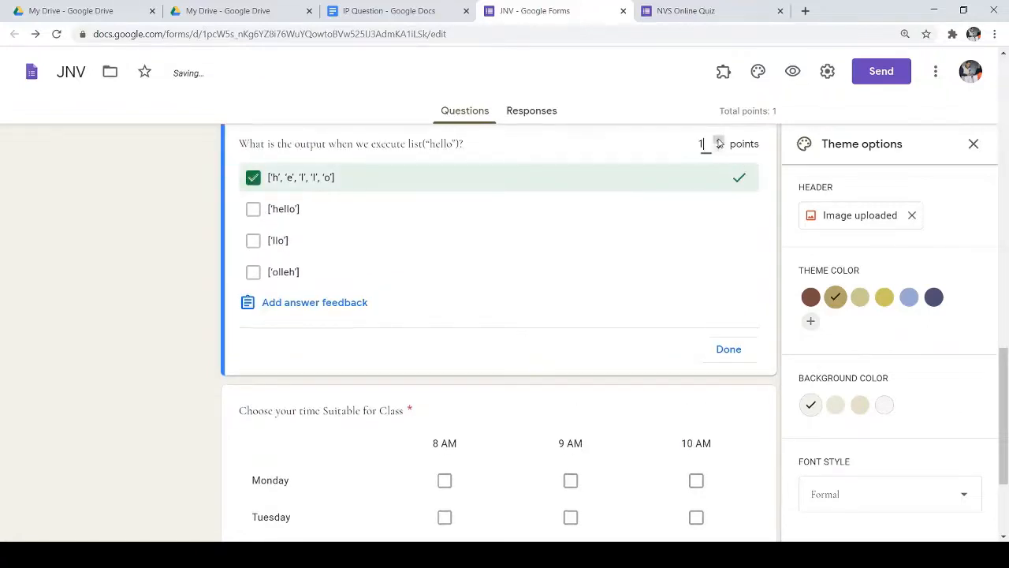
pyautogui.click(728, 349)
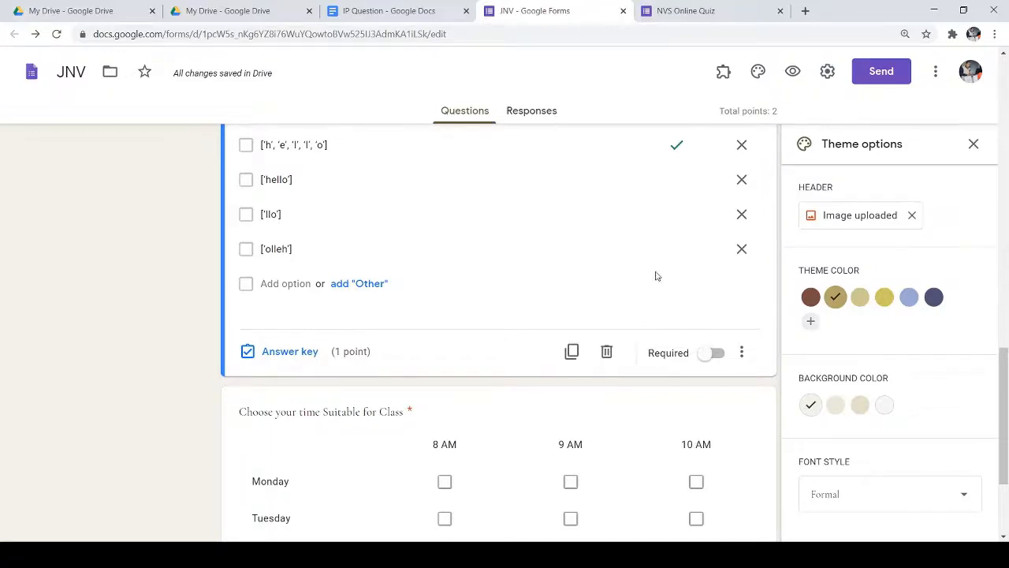
# Open the form's sending options, view the email option, and copy the full form link without shortening it.
pyautogui.click(881, 72)
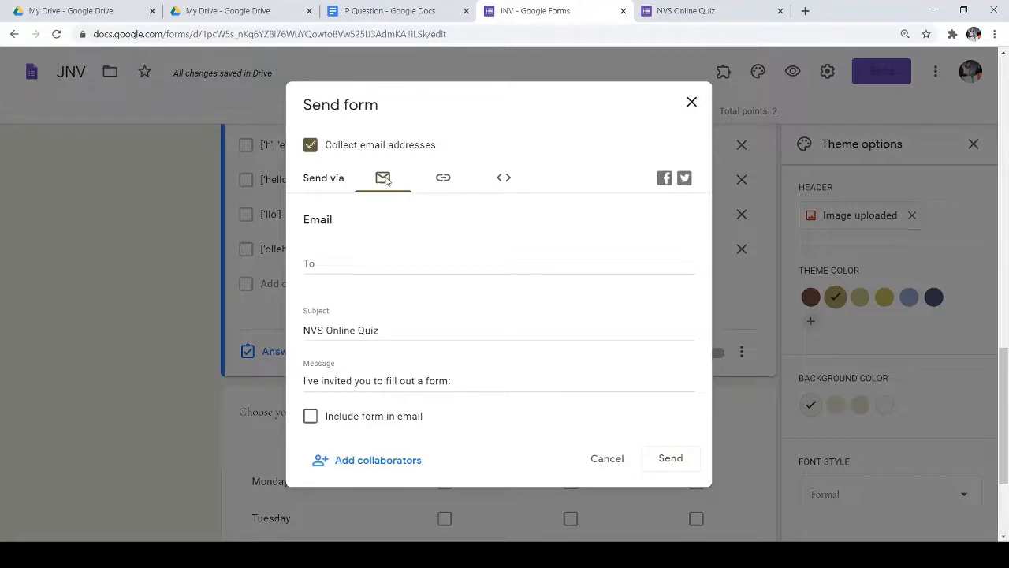
pyautogui.click(332, 267)
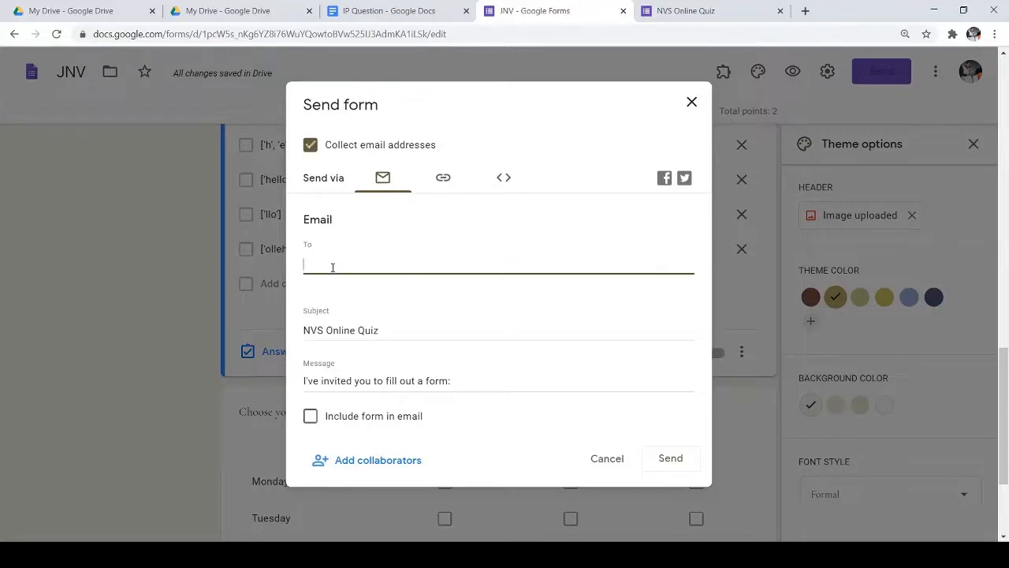
pyautogui.click(442, 178)
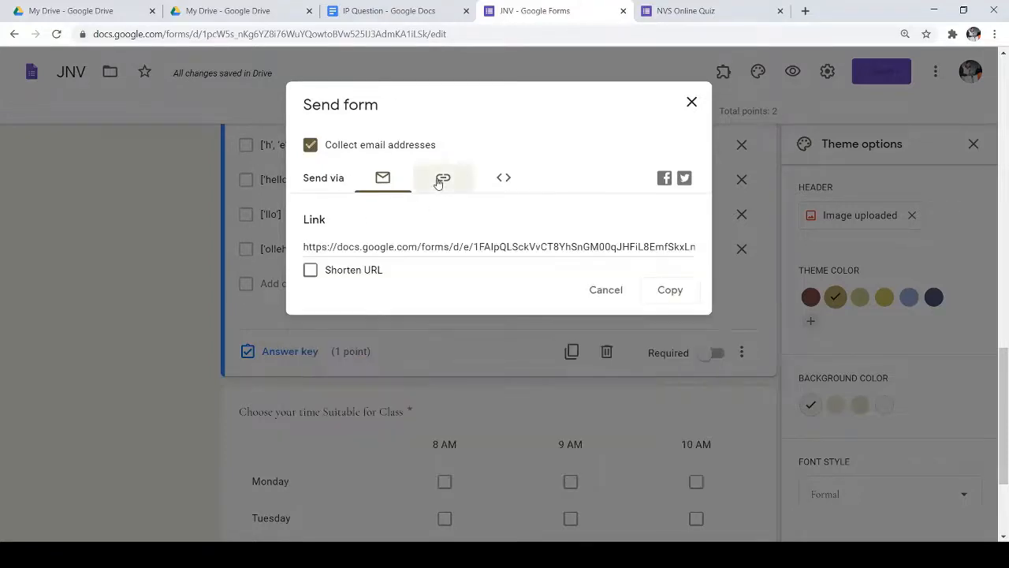
pyautogui.click(457, 241)
pyautogui.click(667, 294)
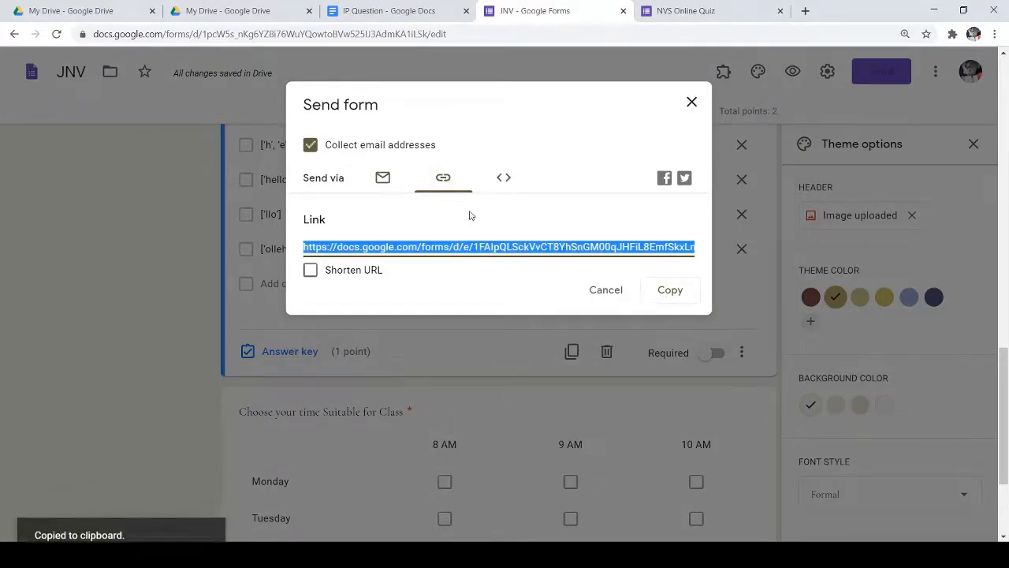
# Copy the form's embed HTML code at 640 by 1239 px and close the sending options.
pyautogui.click(503, 177)
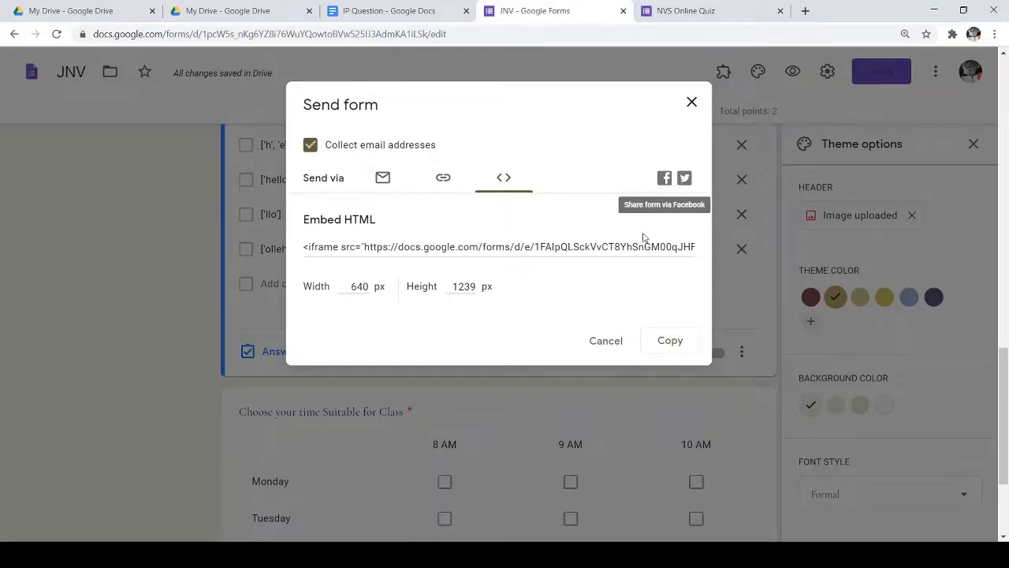
pyautogui.click(670, 341)
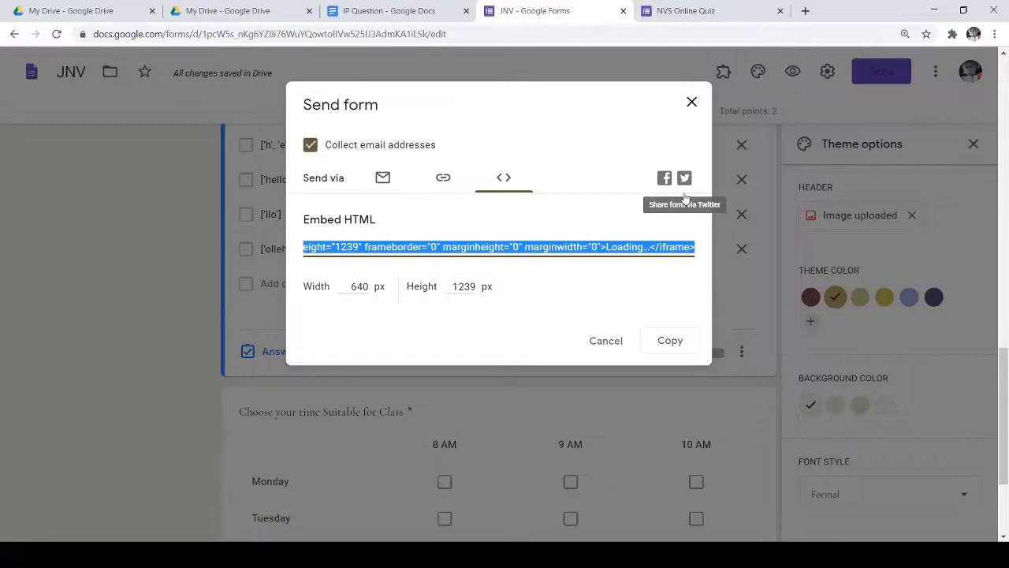
pyautogui.click(692, 103)
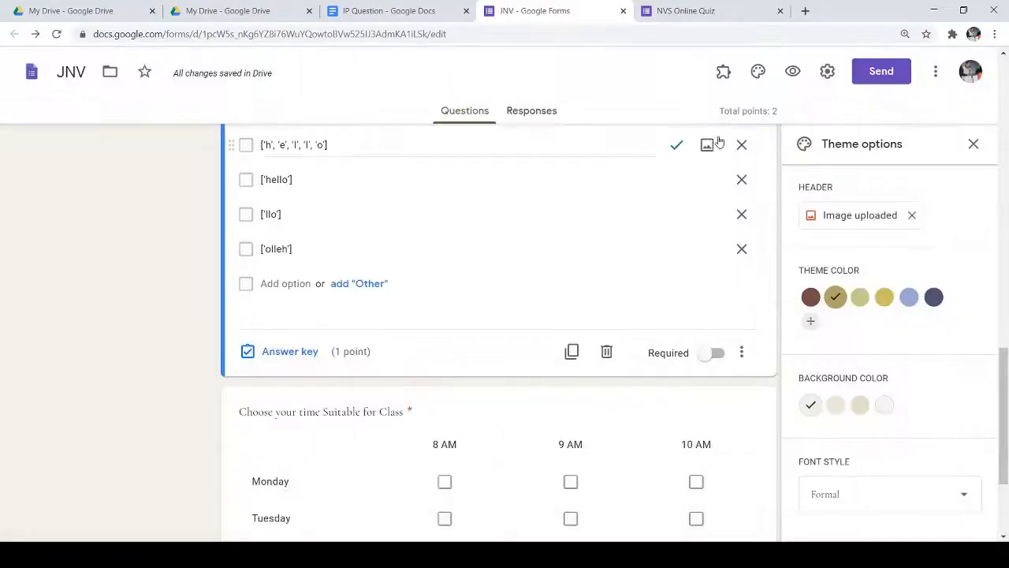